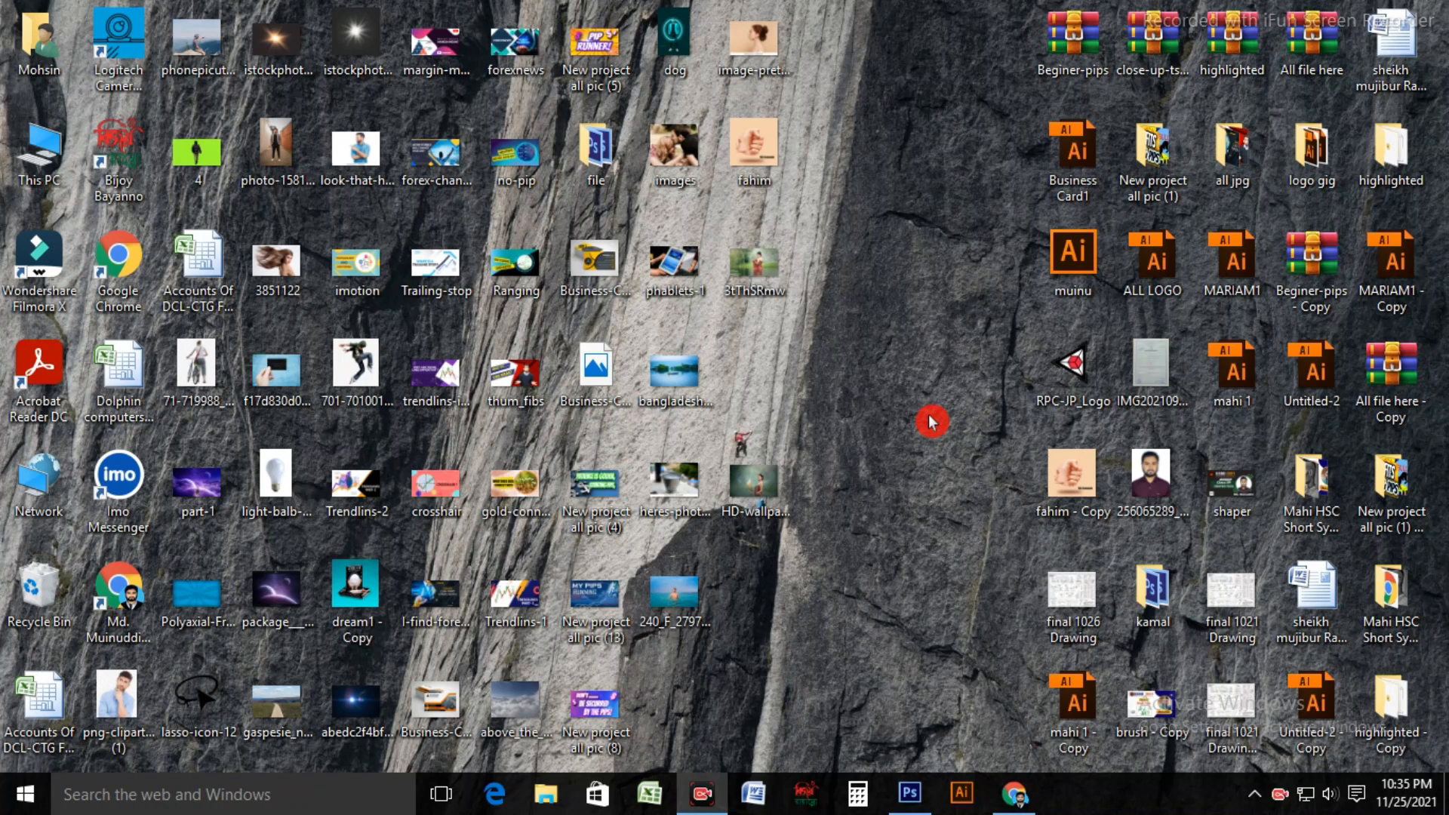
Step: Switch to Photoshop and create a new 10 × 6 inch RGB document at 200 pixels/inch with a white background
left_click(910, 798)
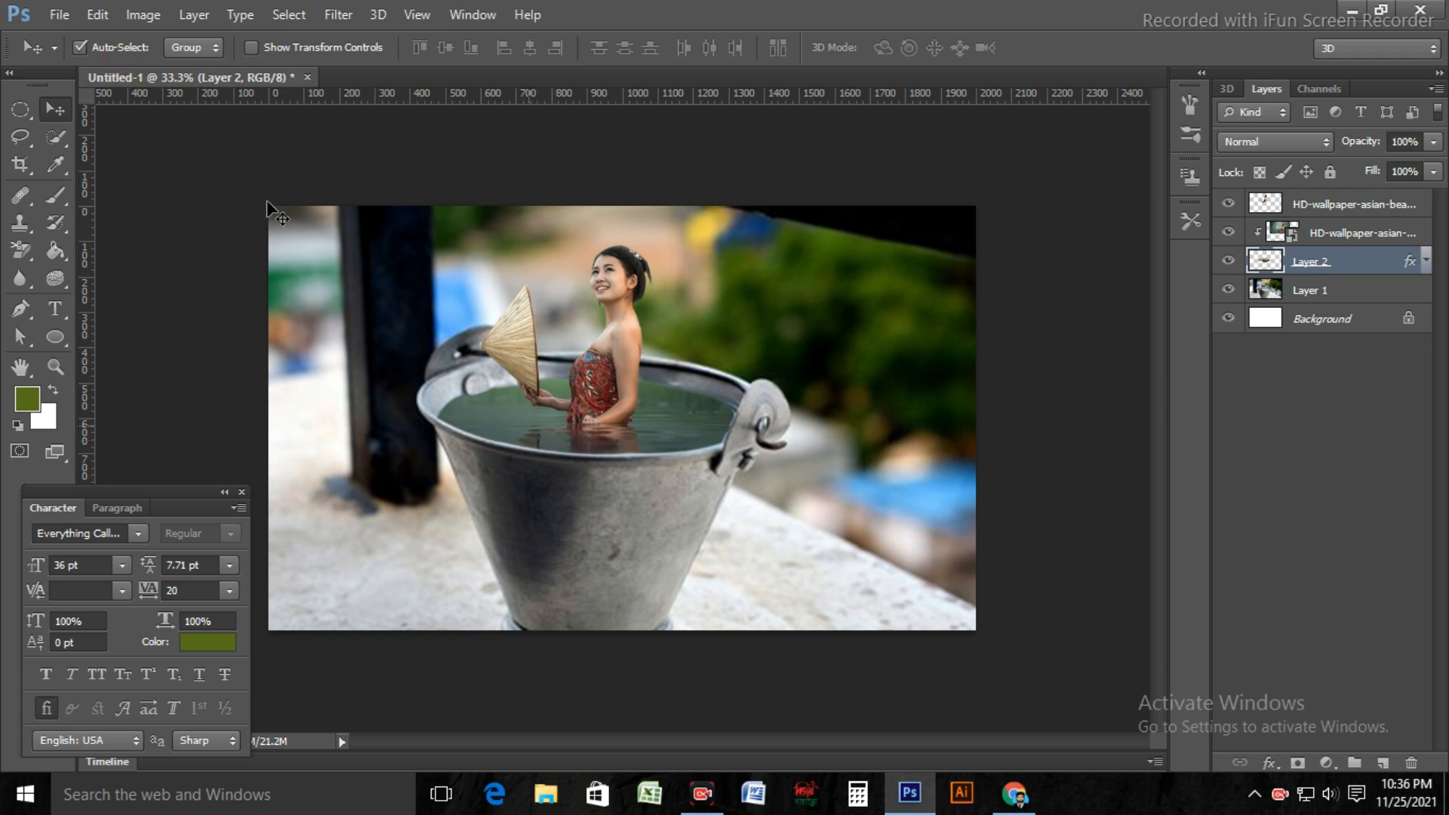
left_click(64, 18)
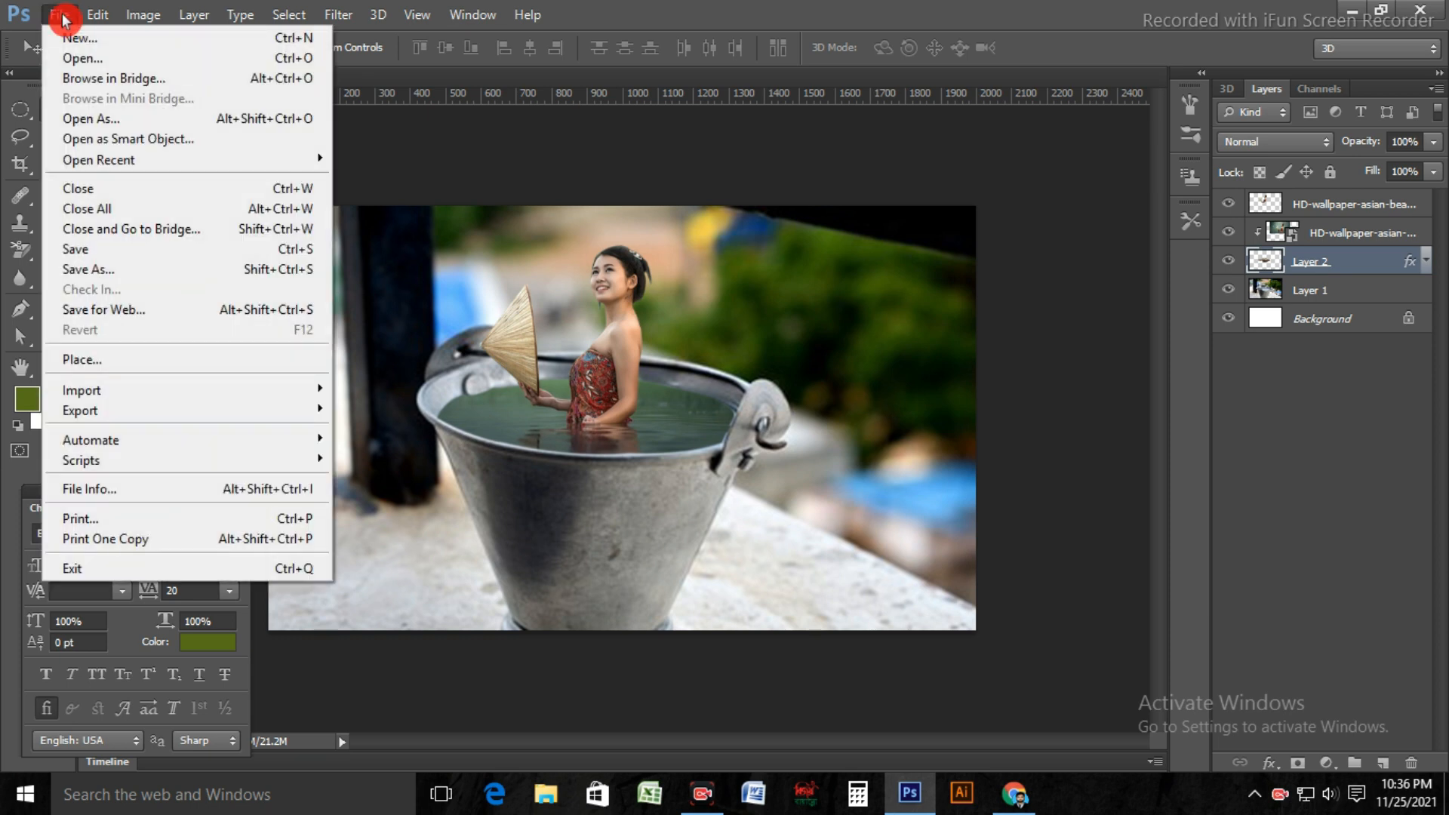
left_click(98, 39)
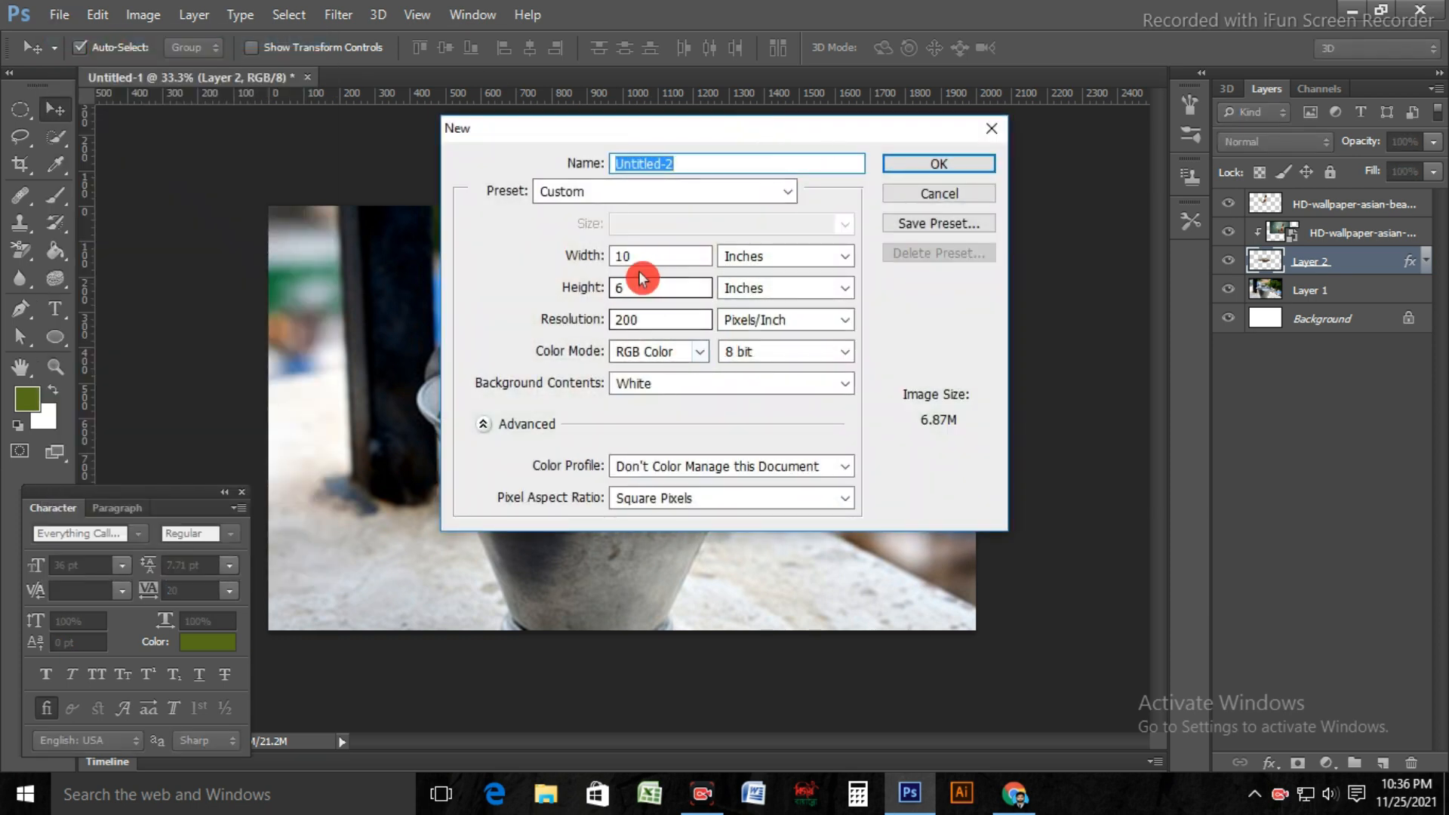
double_click(623, 256)
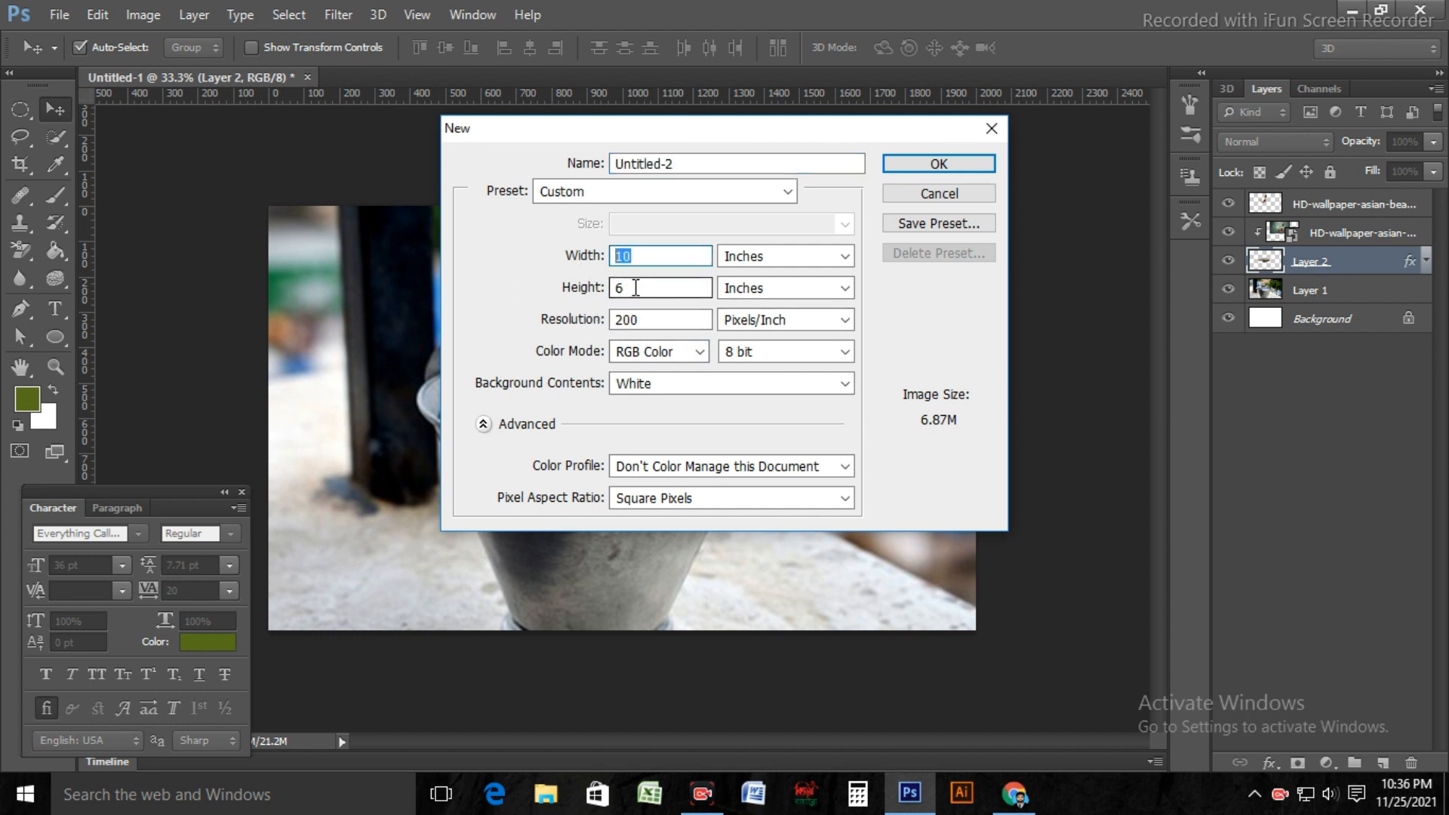
double_click(635, 288)
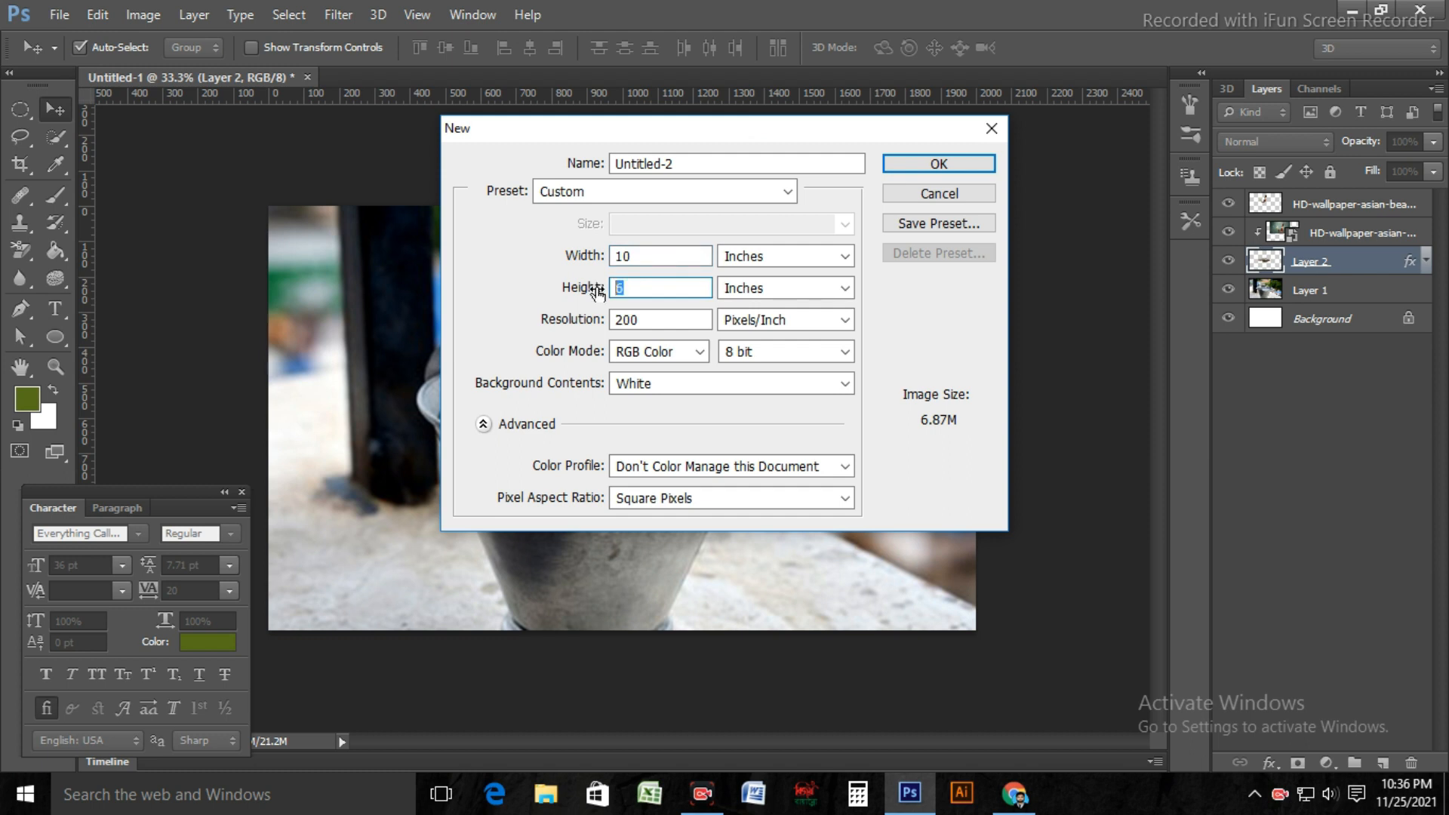
double_click(648, 322)
left_click(656, 429)
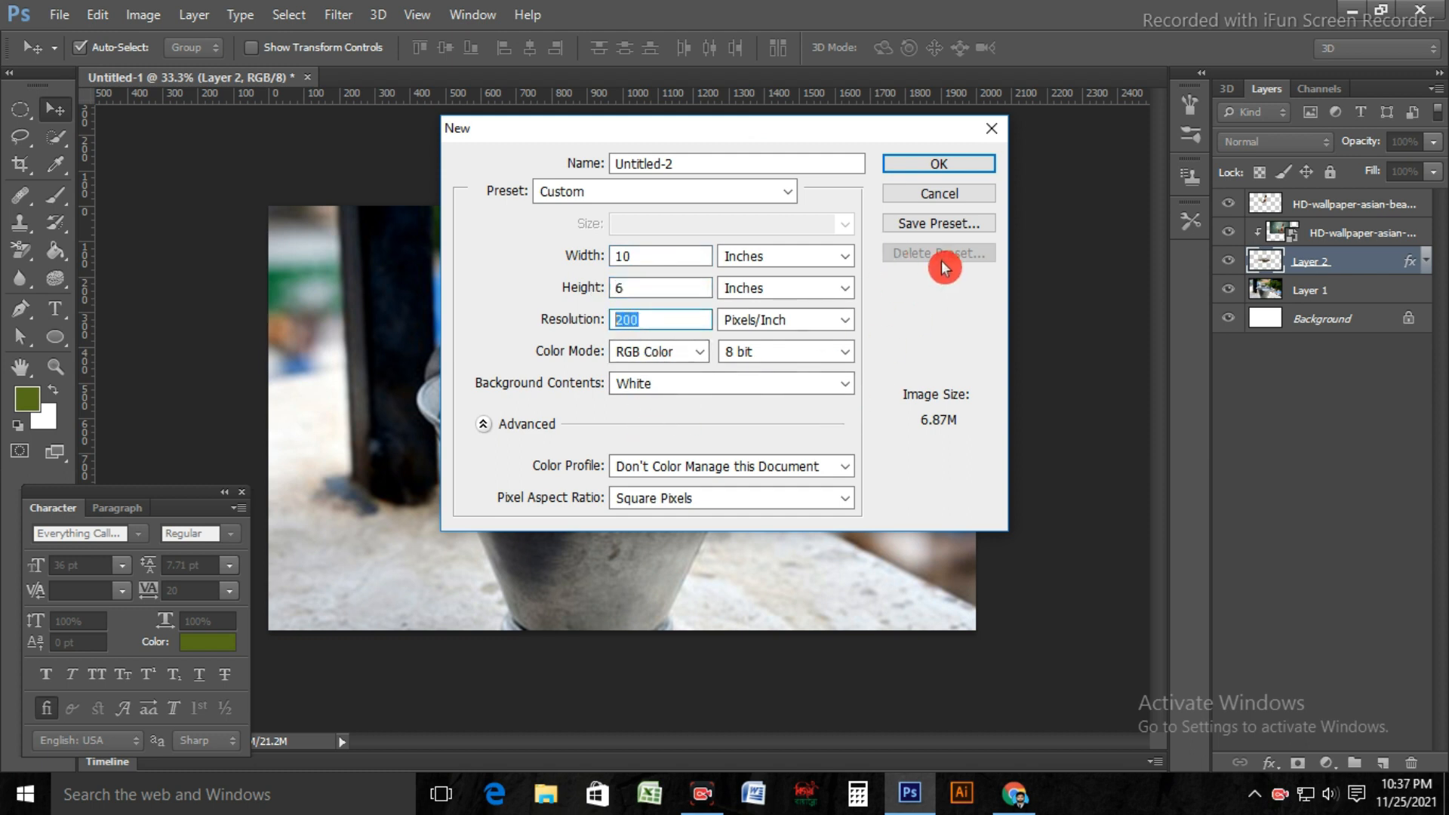
left_click(953, 168)
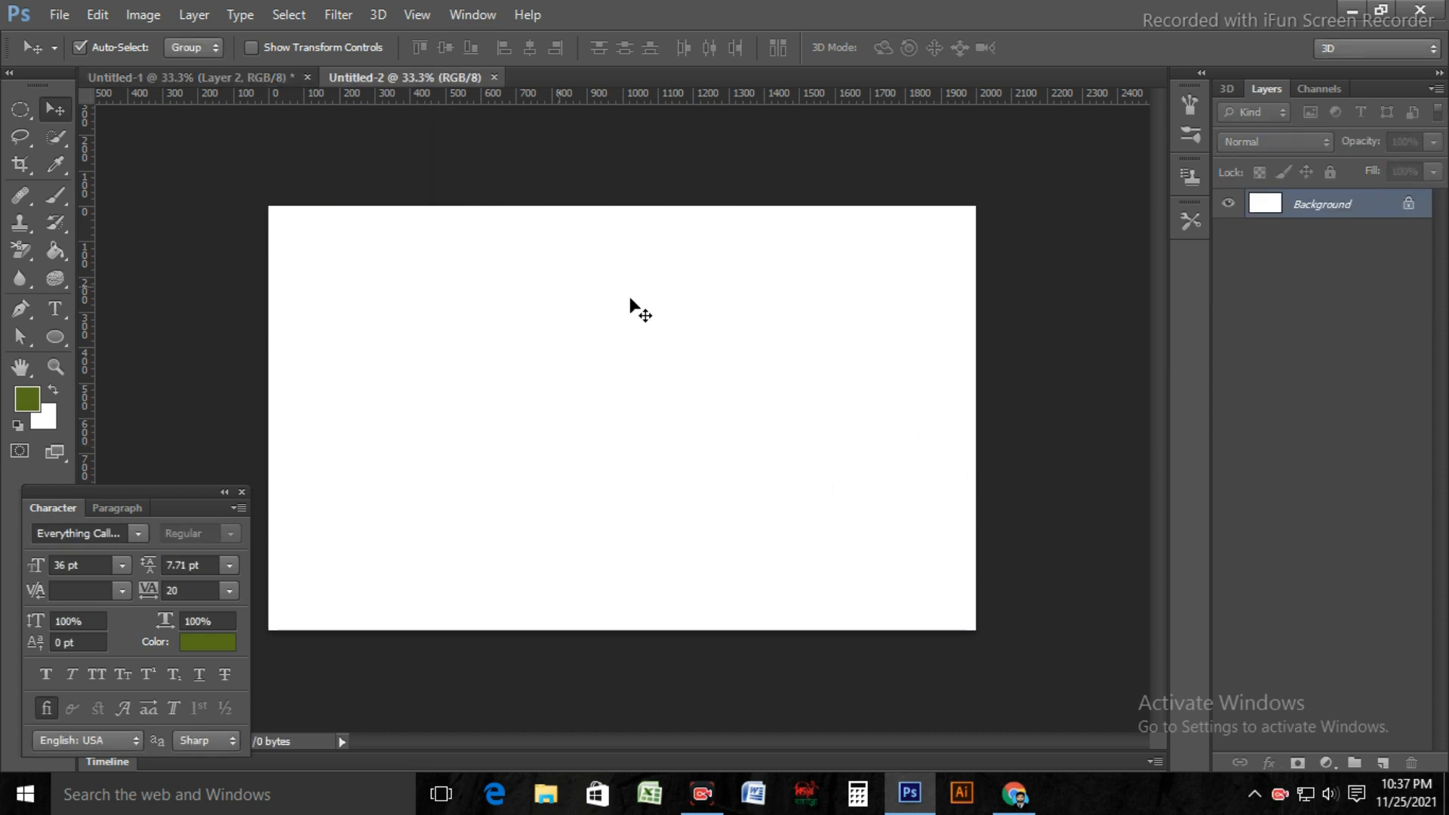
left_click(59, 21)
left_click(58, 20)
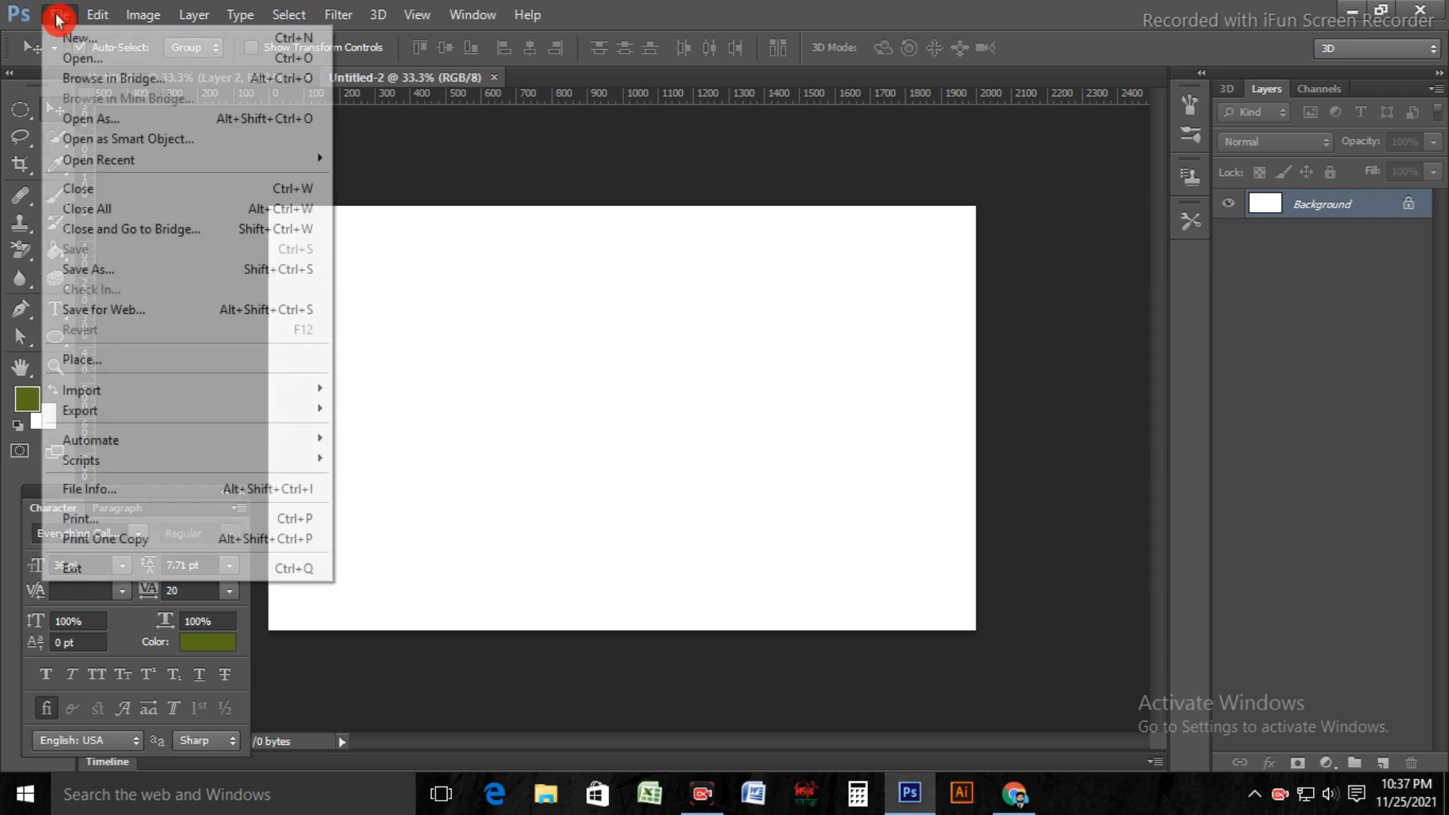
left_click(128, 368)
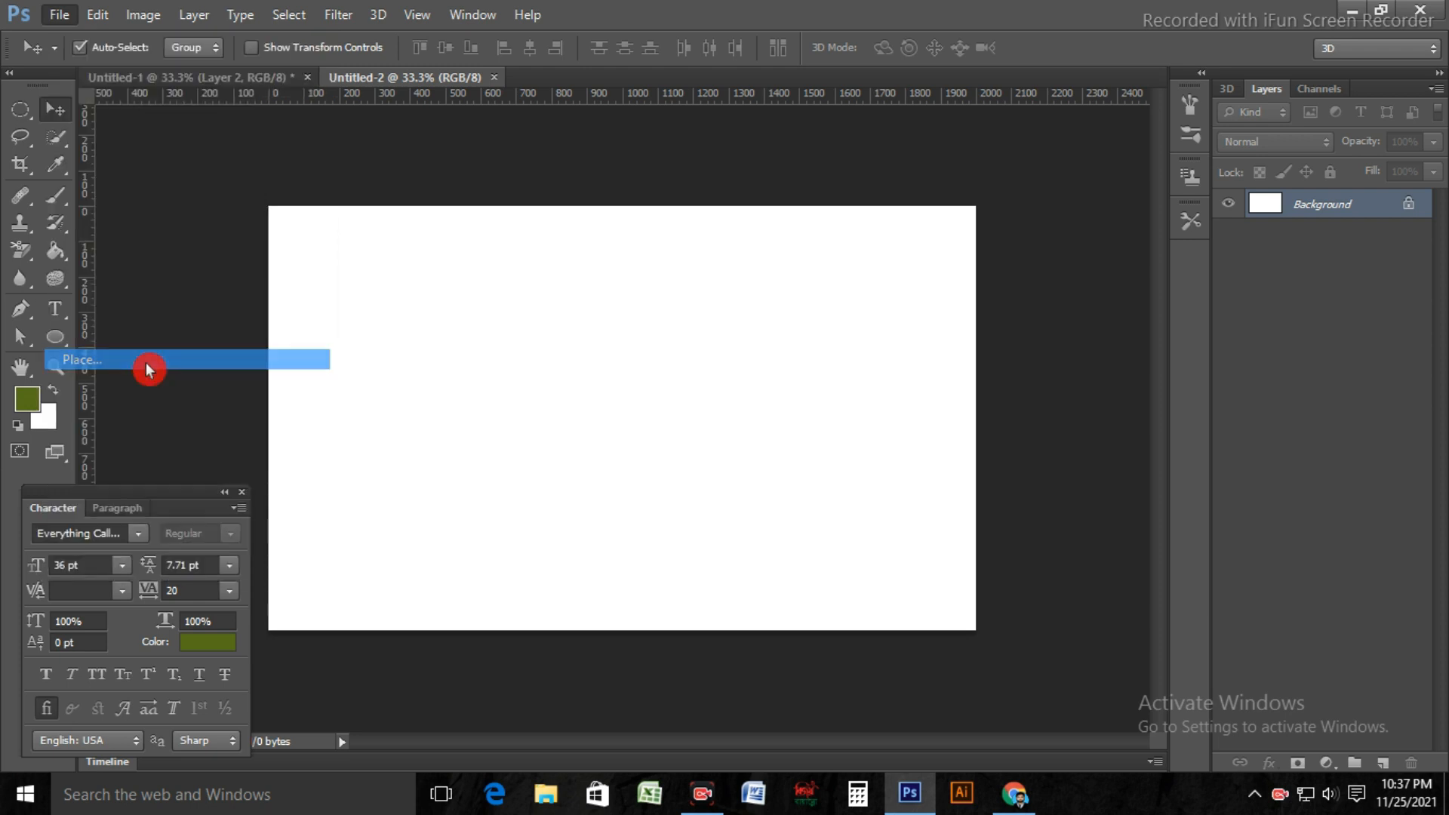
scroll(891, 460, "down", 5)
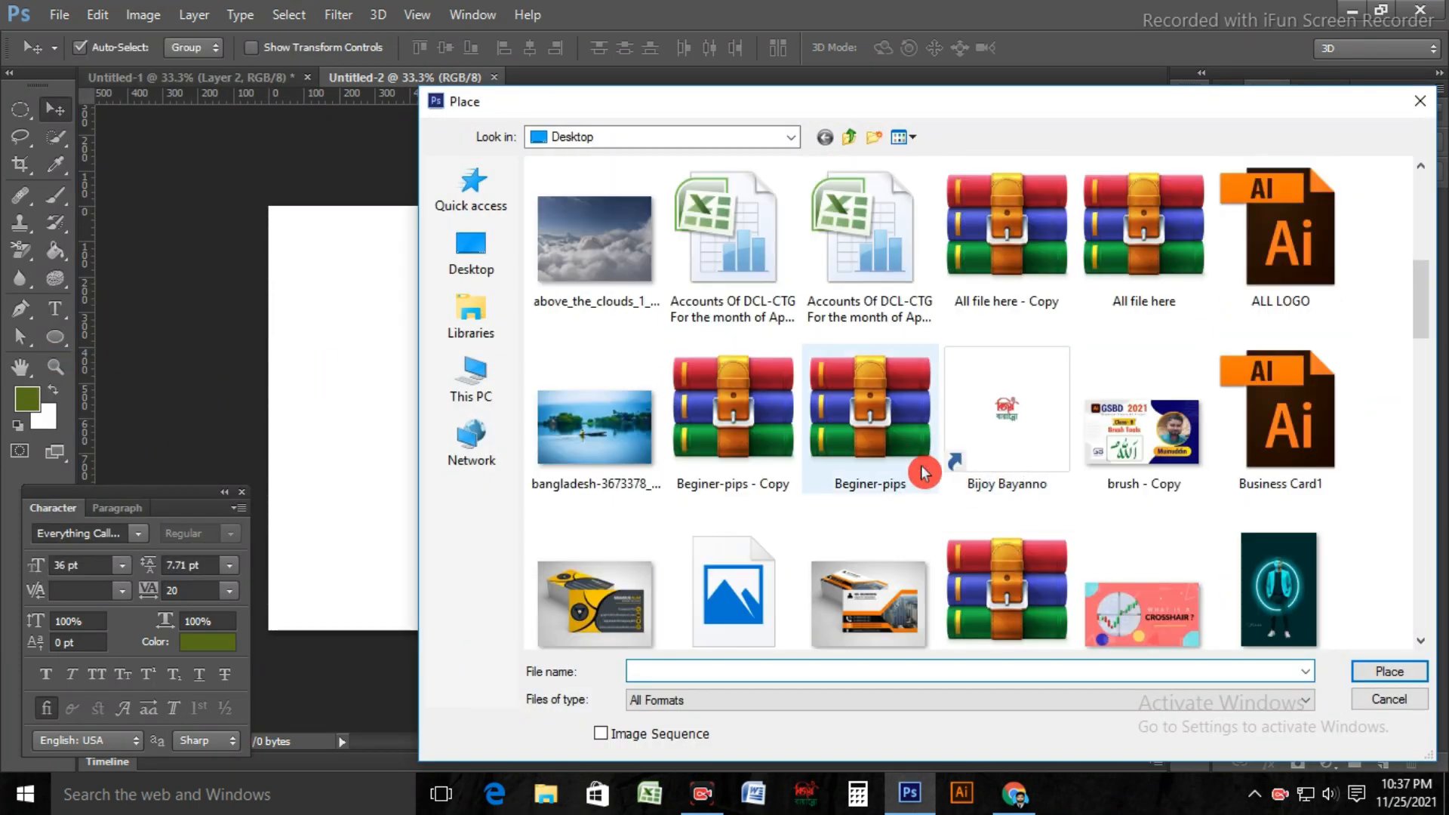
scroll(927, 472, "down", 5)
scroll(925, 472, "down", 3)
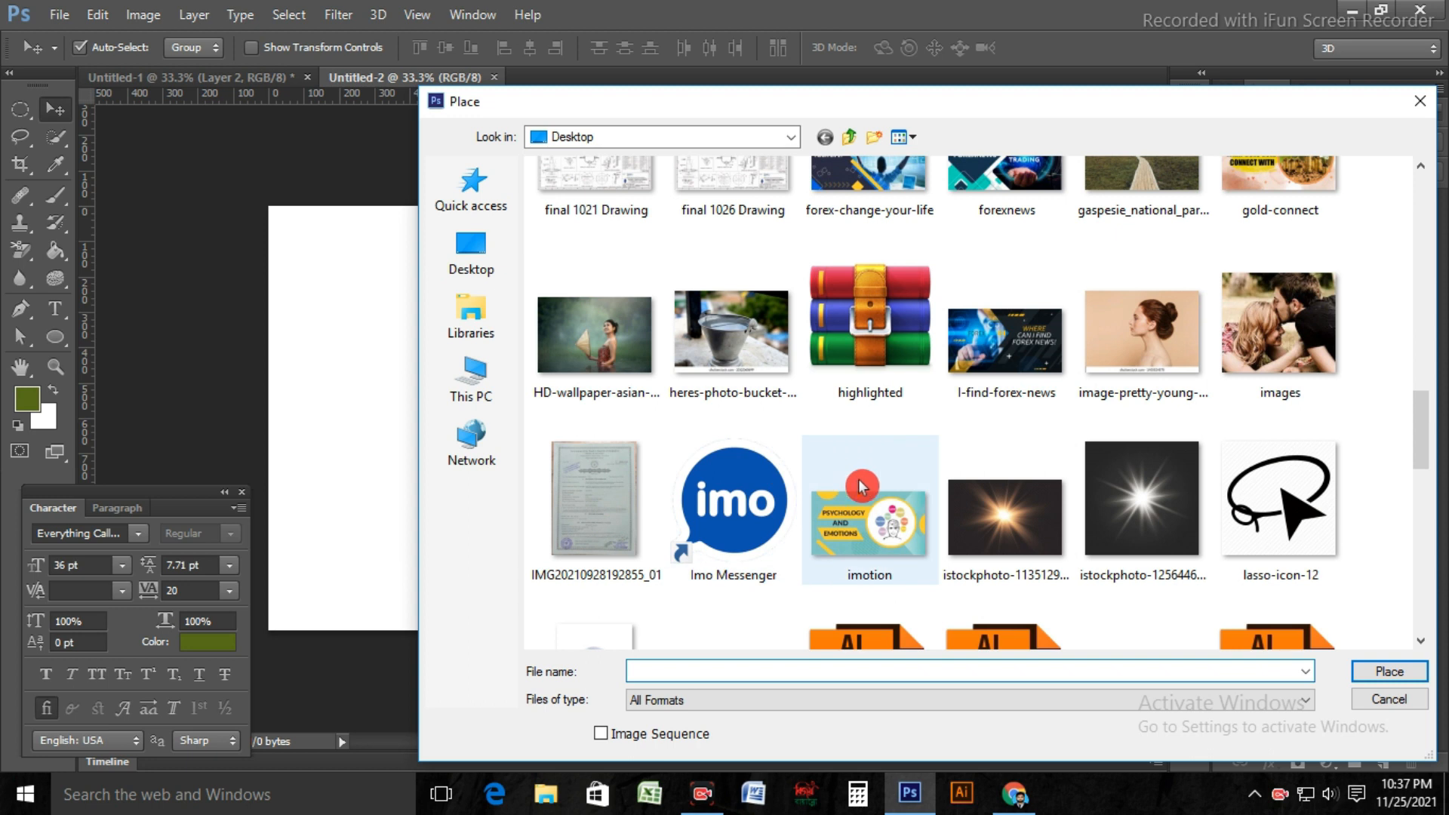
scroll(875, 498, "down", 4)
scroll(884, 499, "down", 10)
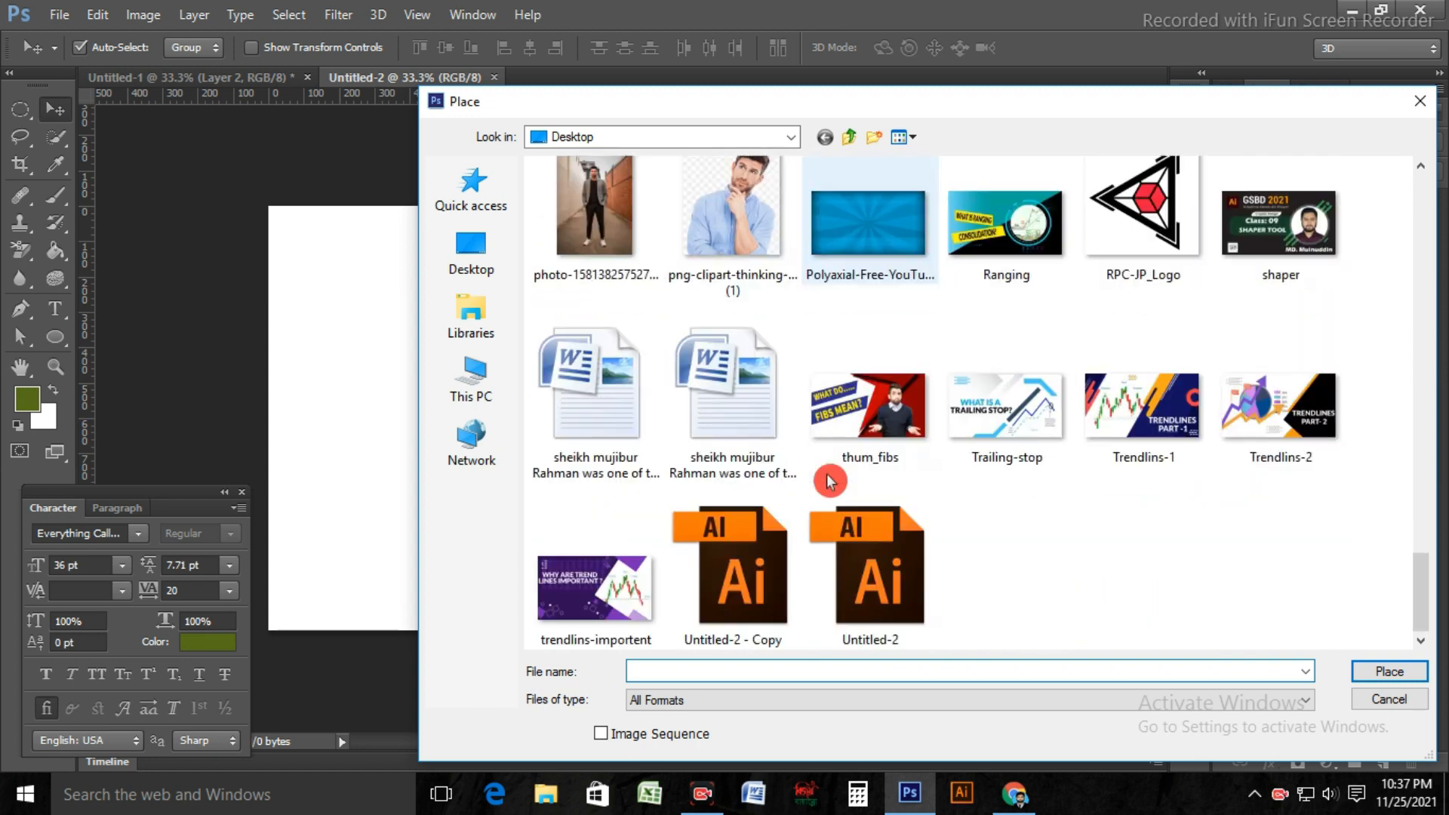
scroll(835, 485, "up", 15)
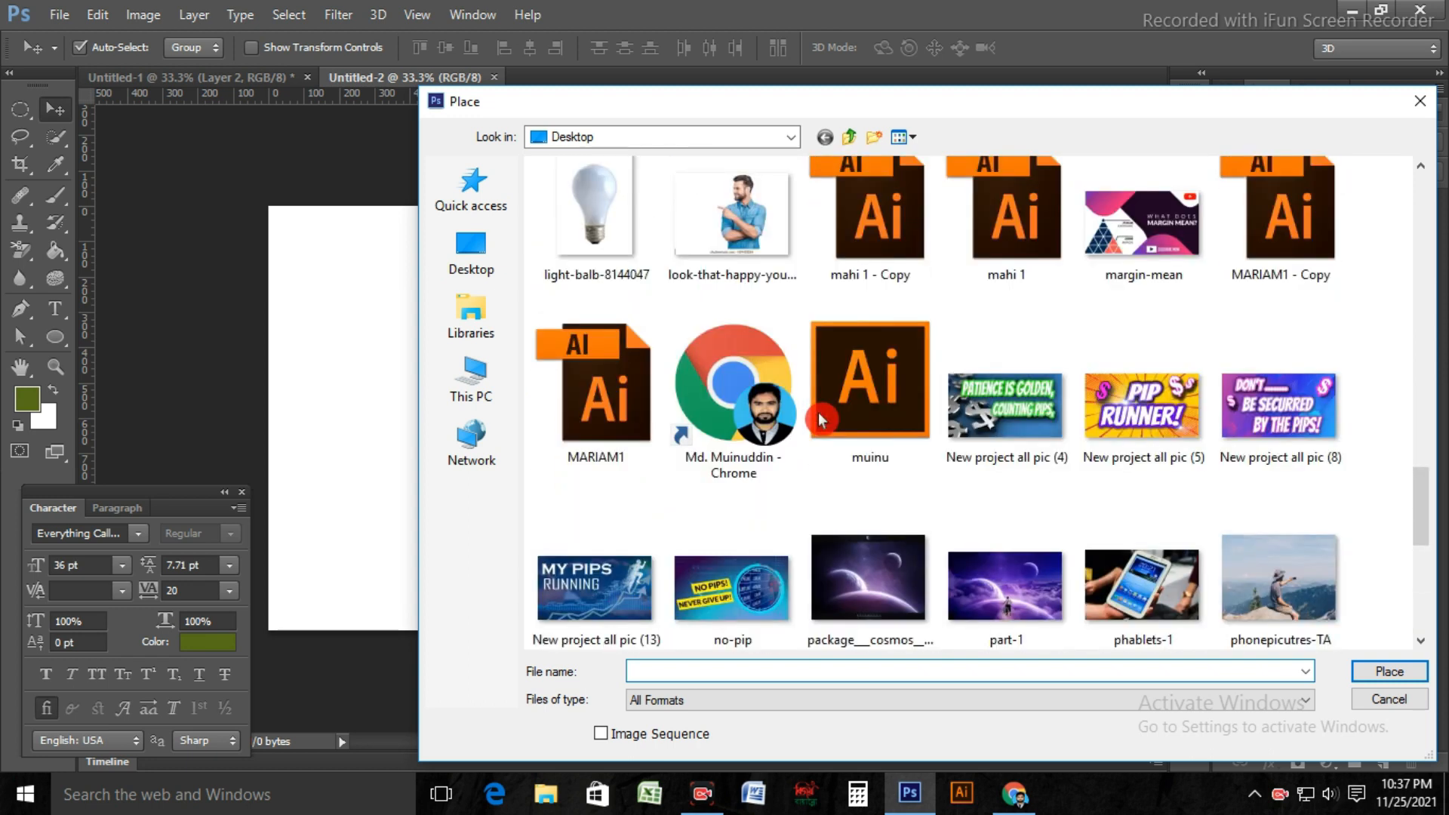
left_click(772, 419)
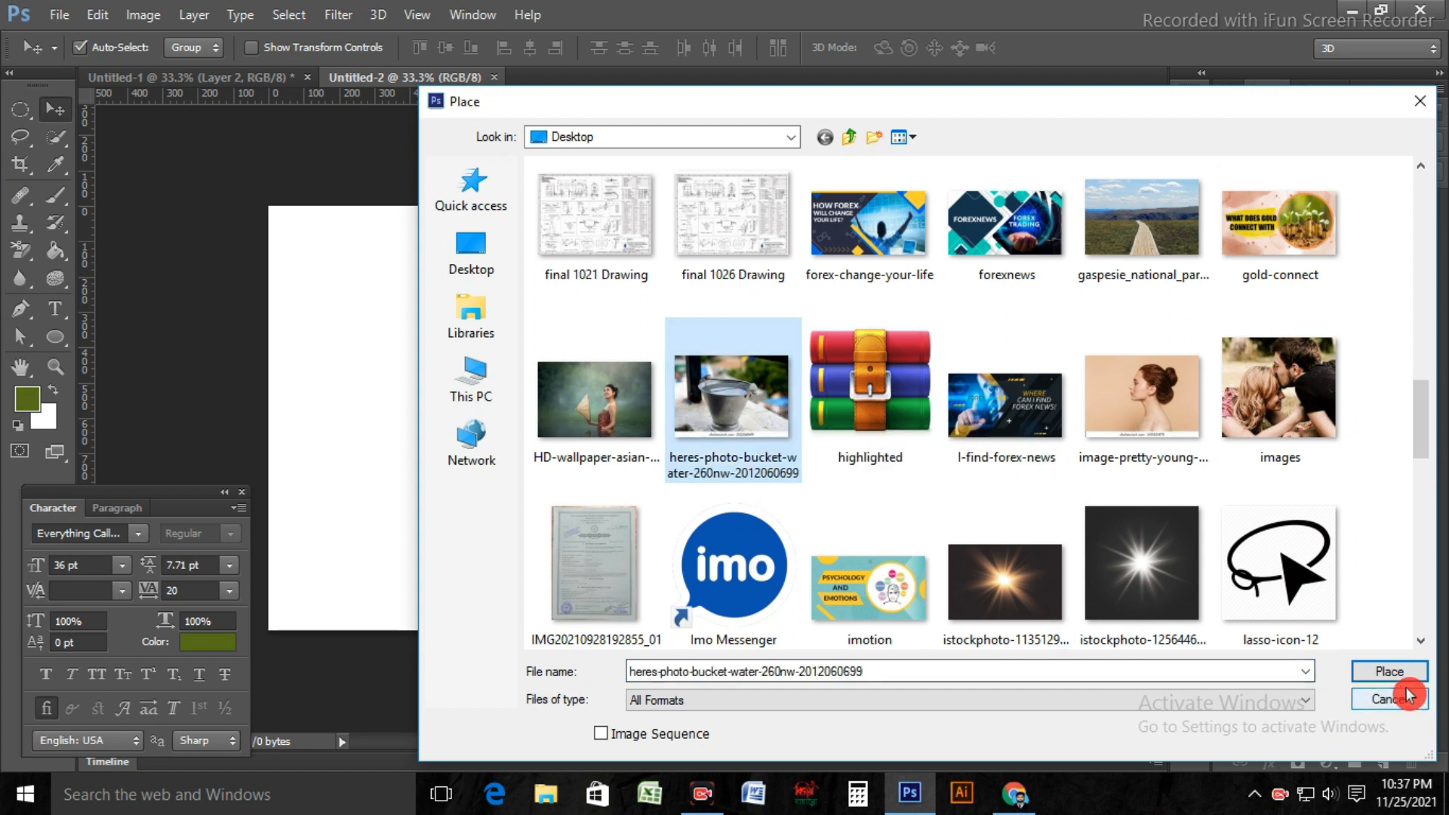
left_click(1392, 671)
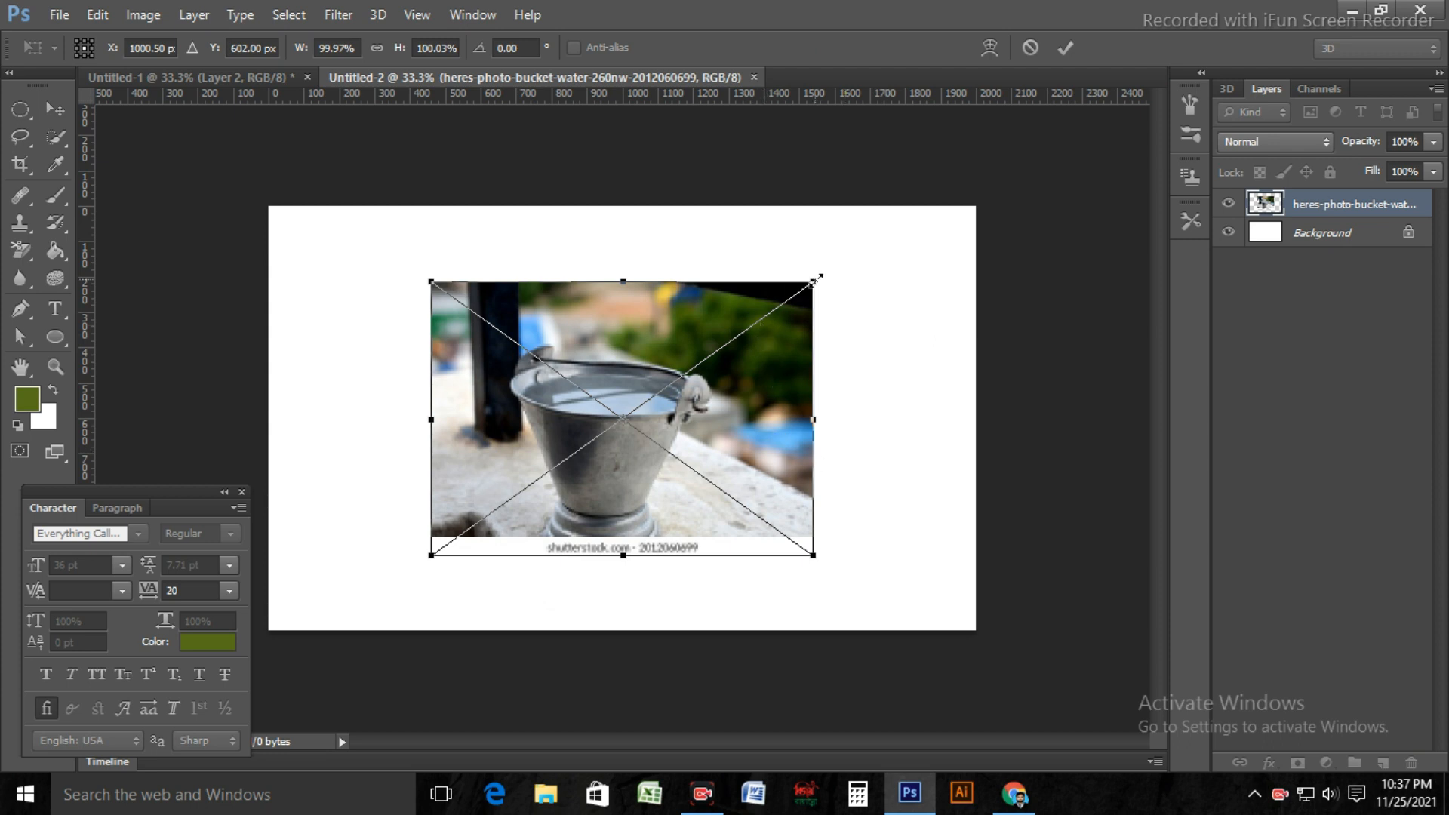
Step: Enlarge the placed bucket photo to about 185% width and 173% height so it covers the canvas, and commit the transform
left_click_drag(817, 280, 1012, 220)
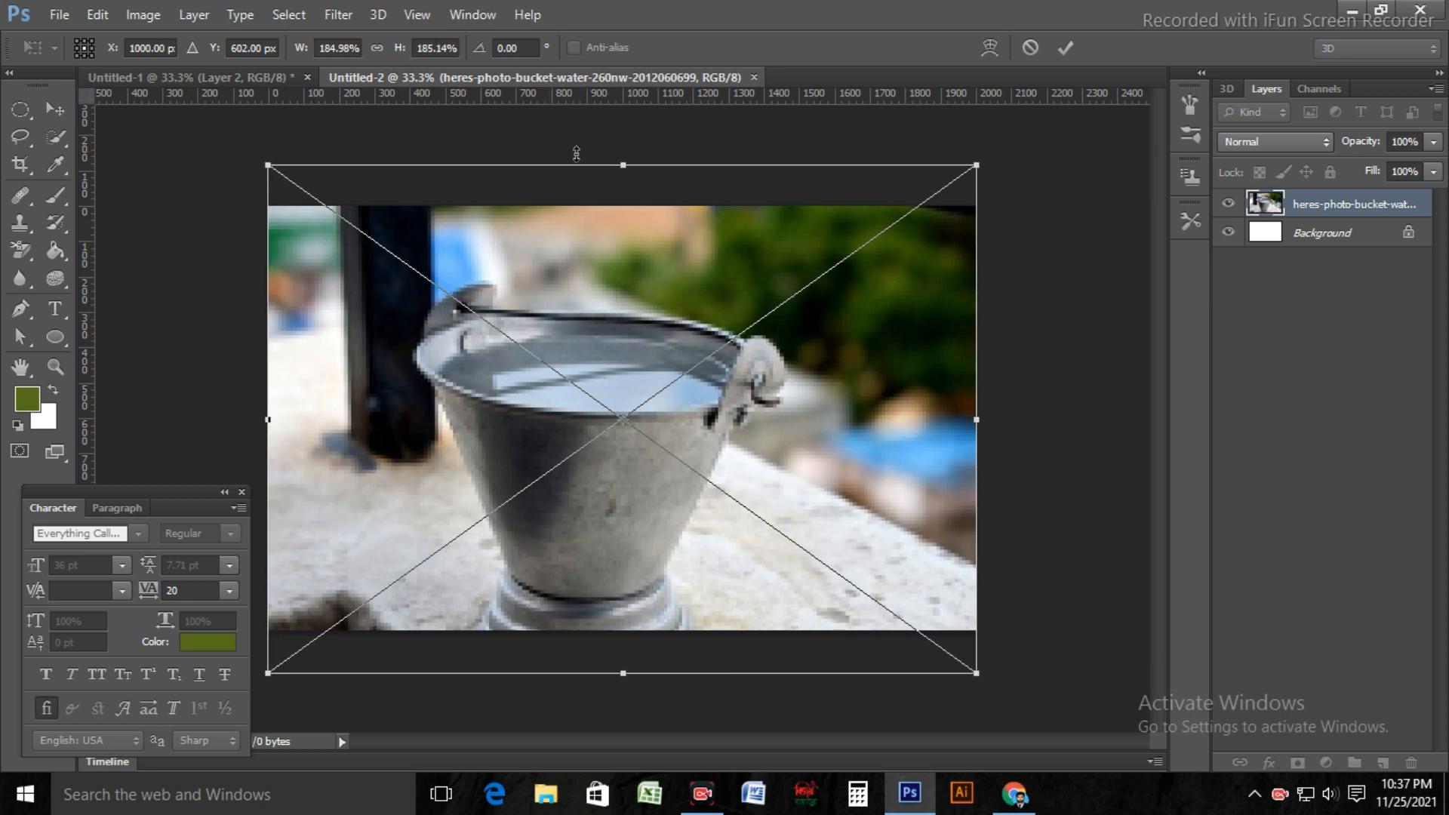
left_click_drag(623, 164, 620, 206)
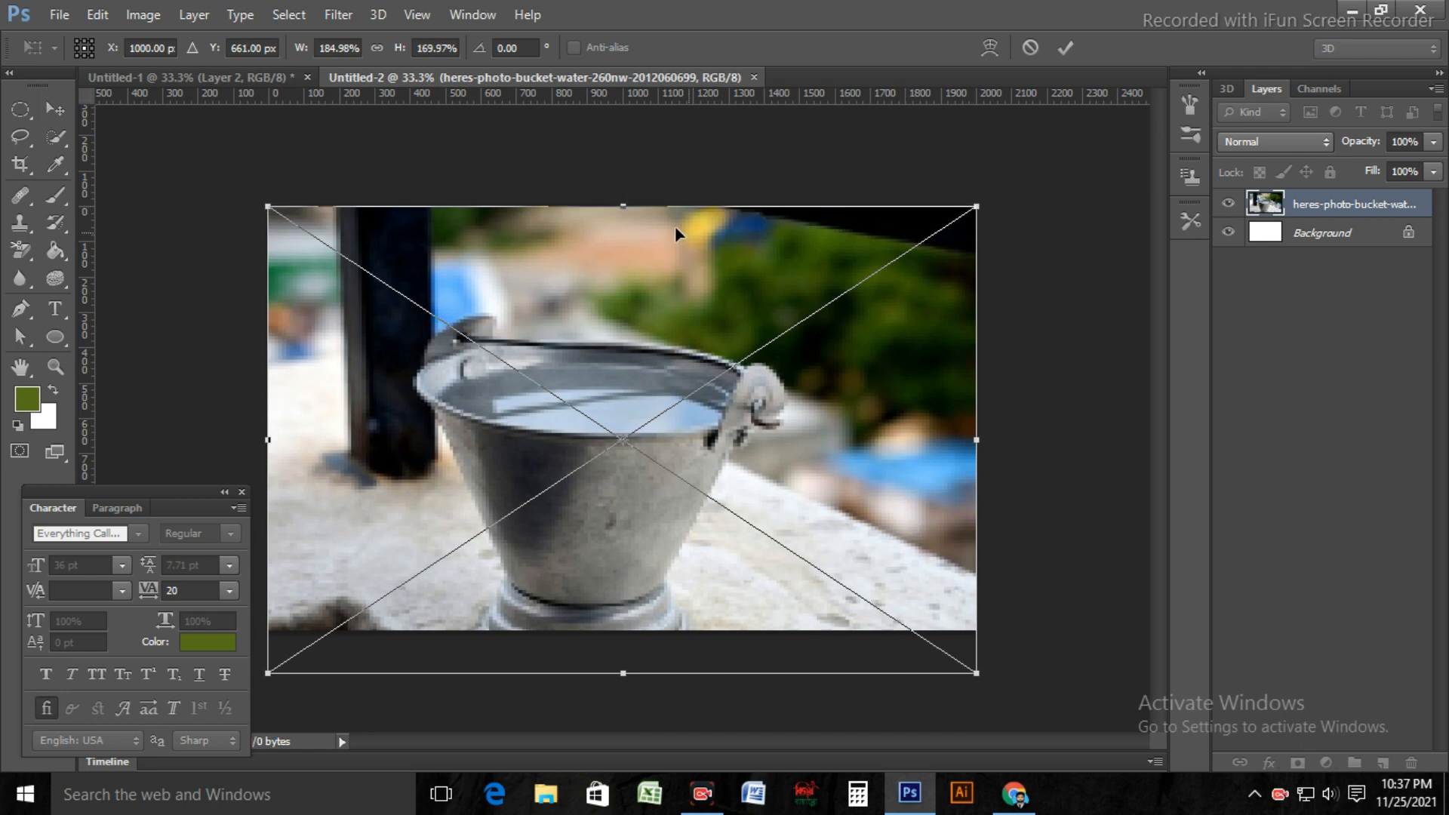
left_click_drag(622, 207, 625, 198)
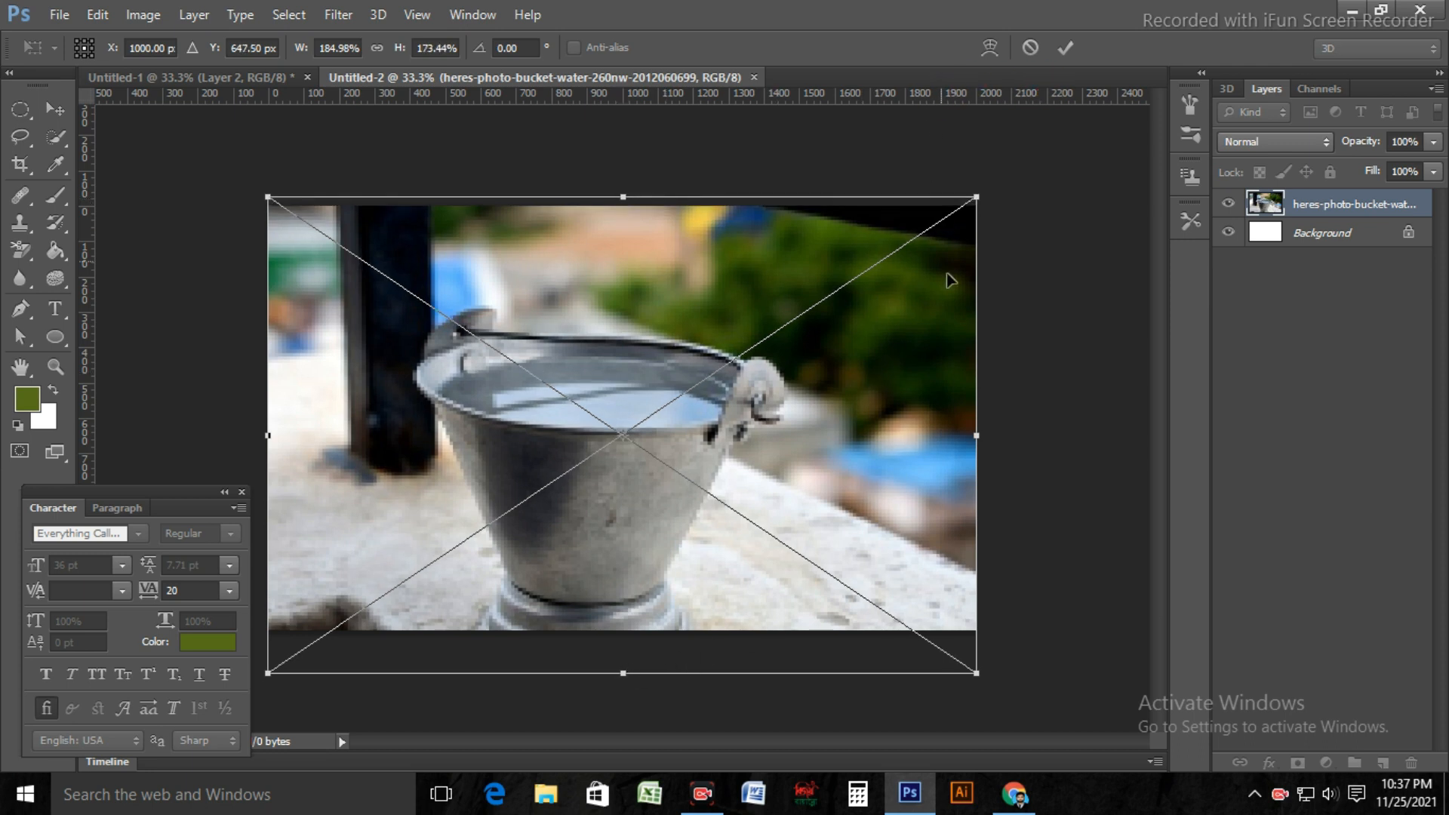
left_click(1066, 50)
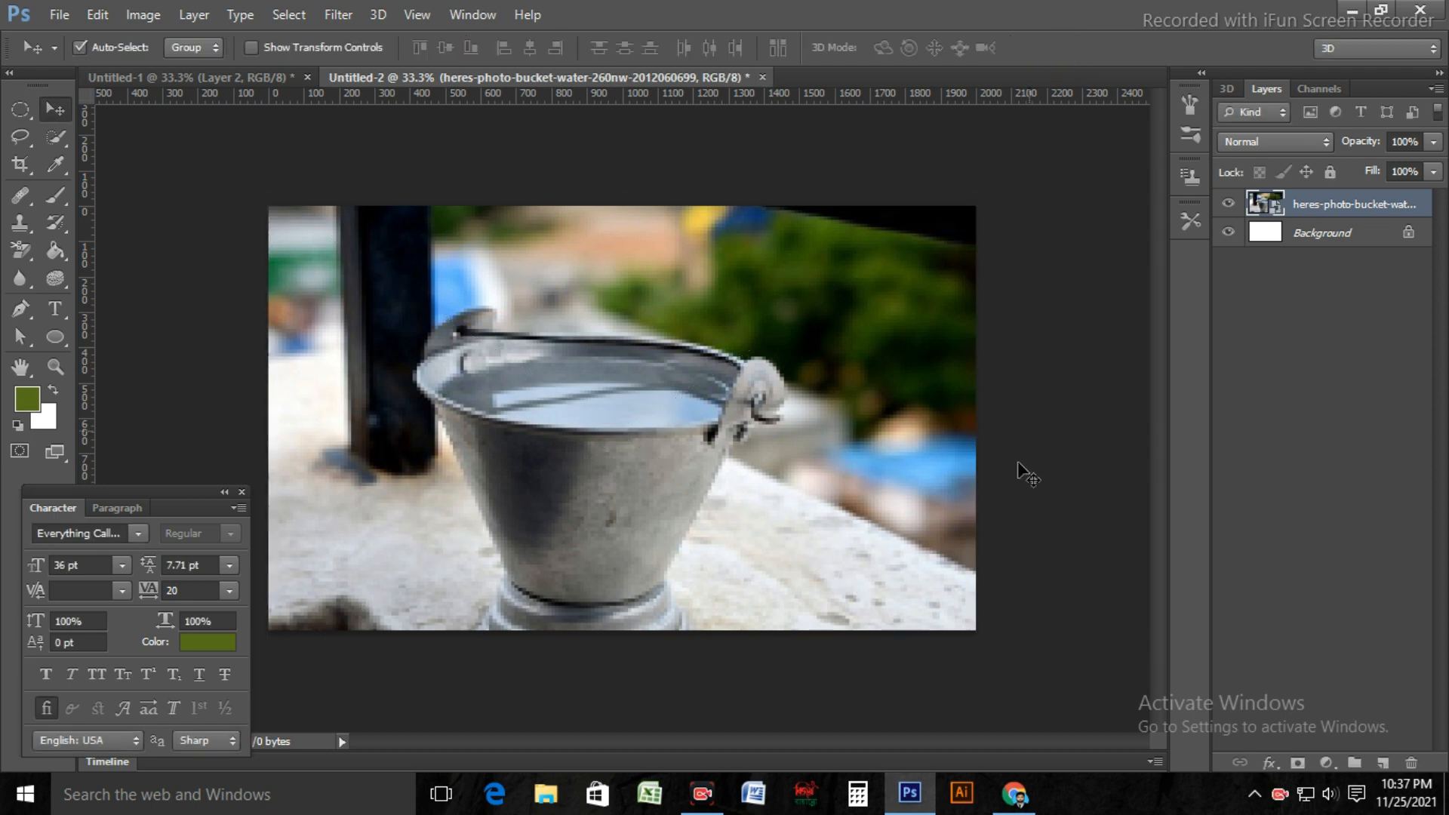
Step: Rasterize the placed bucket photo layer
right_click(1306, 208)
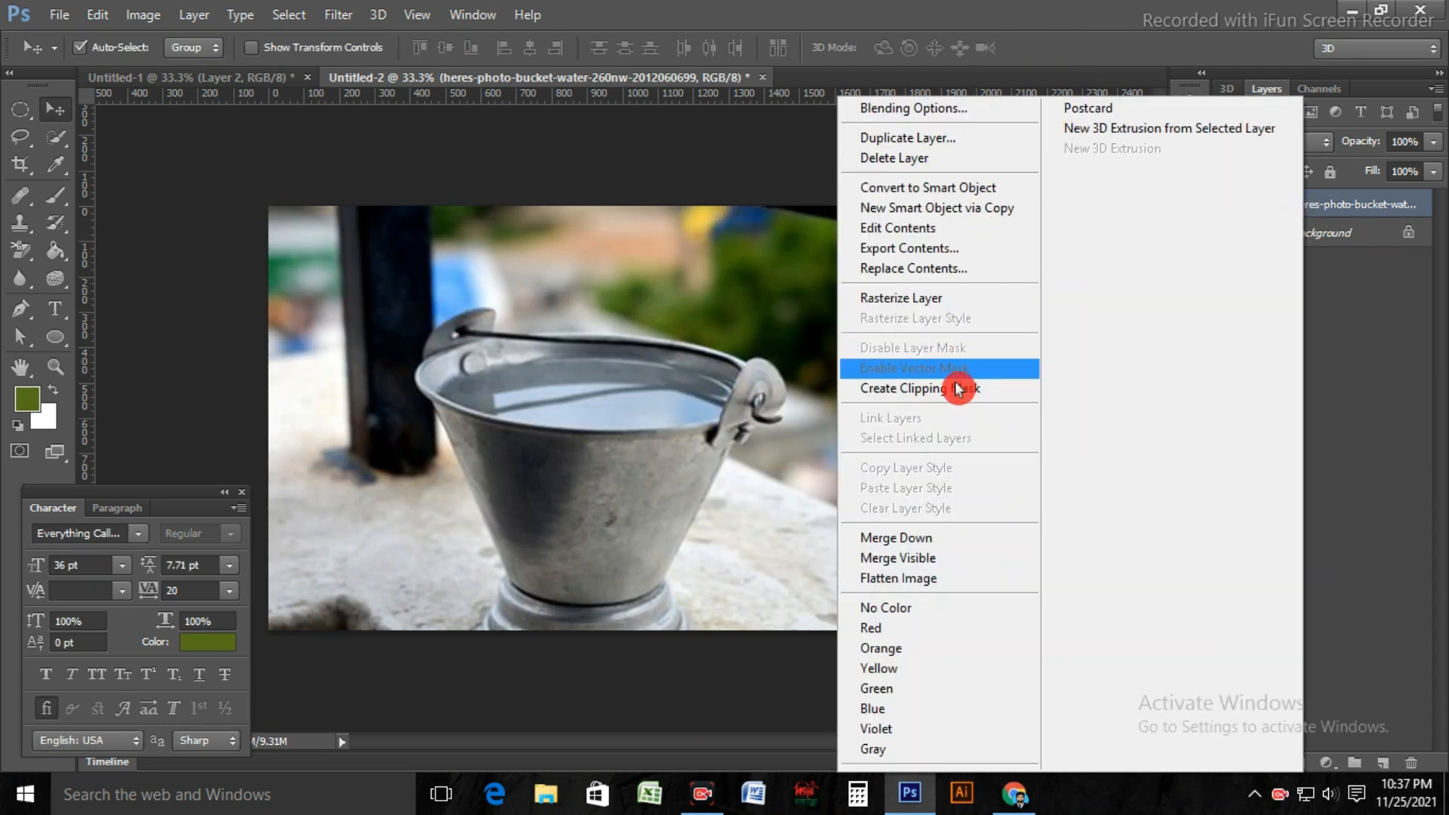
left_click(897, 303)
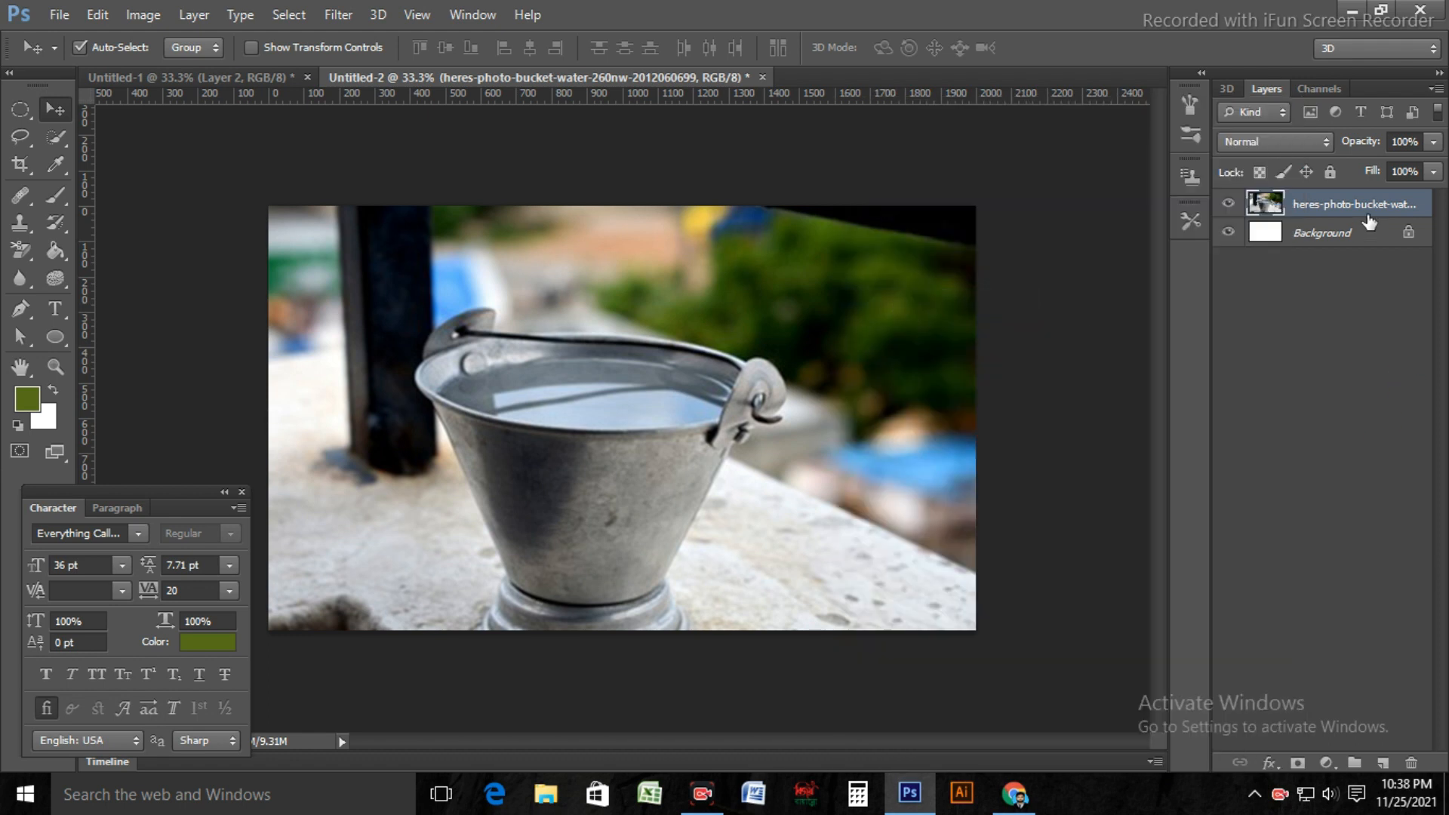
left_click(1321, 256)
Step: Start a Pen tool path along the back edge of the water, just beside the rivet inside the bucket
left_click(65, 148)
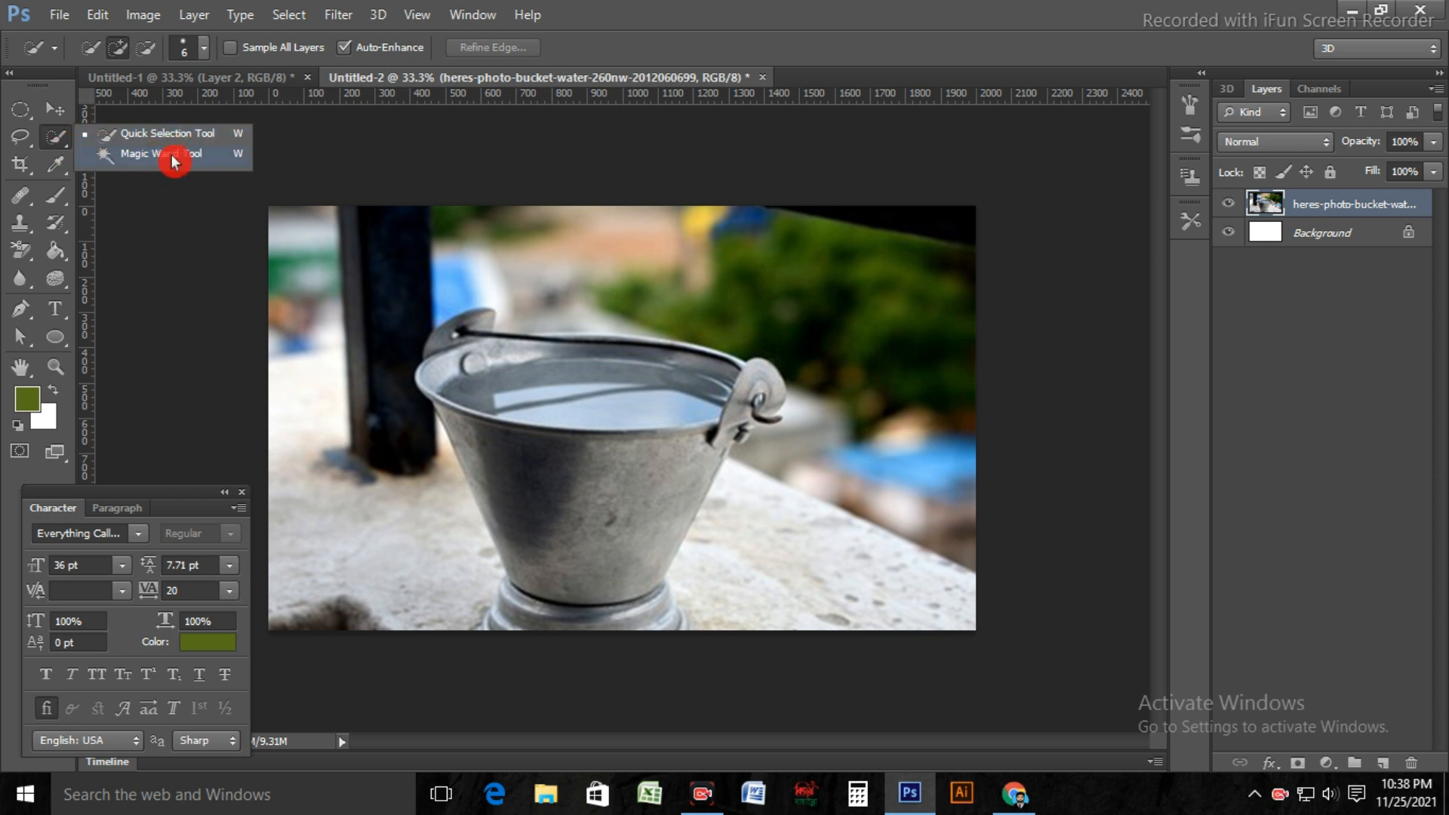
left_click(59, 141)
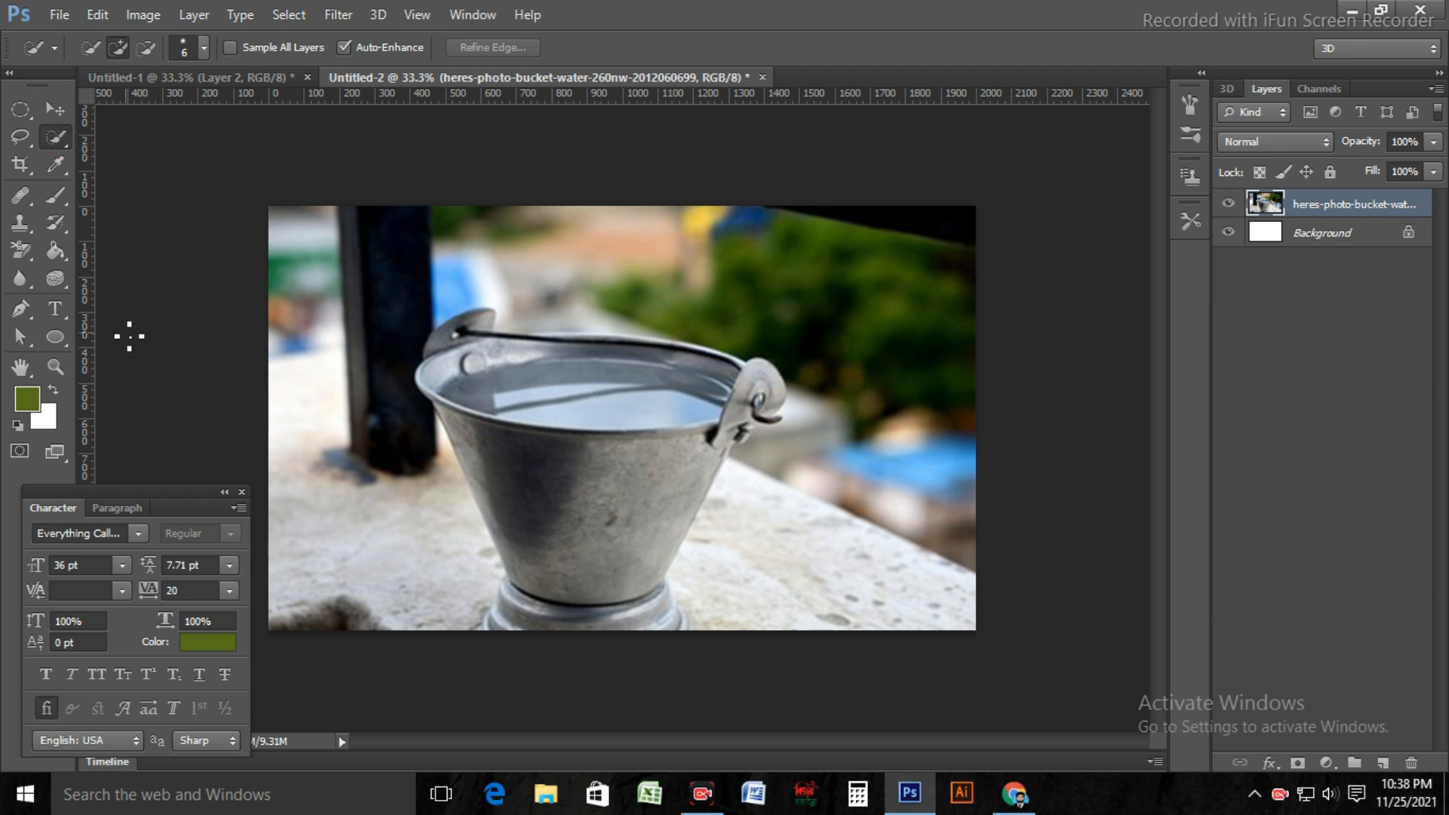
right_click(17, 312)
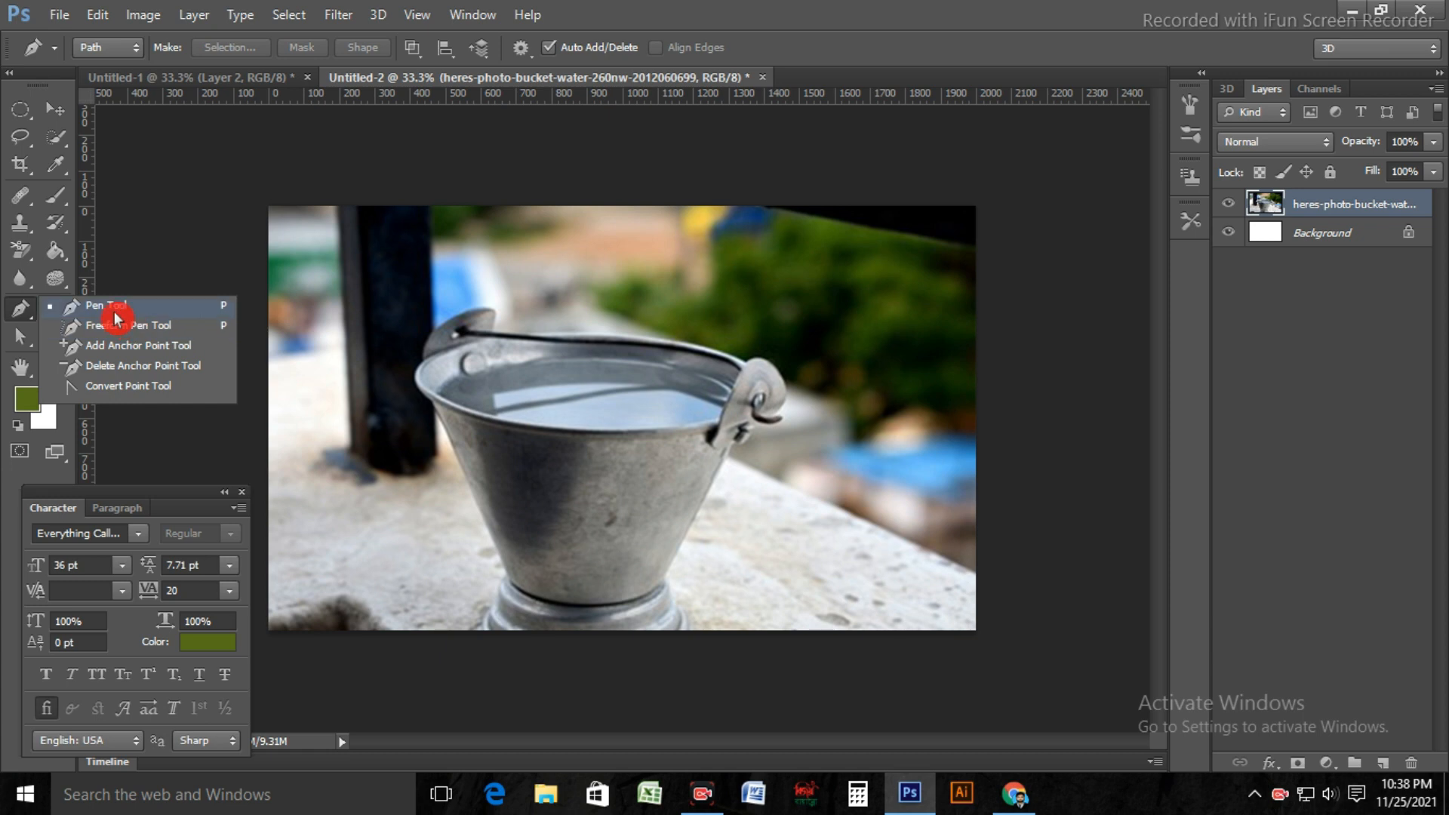
left_click(113, 307)
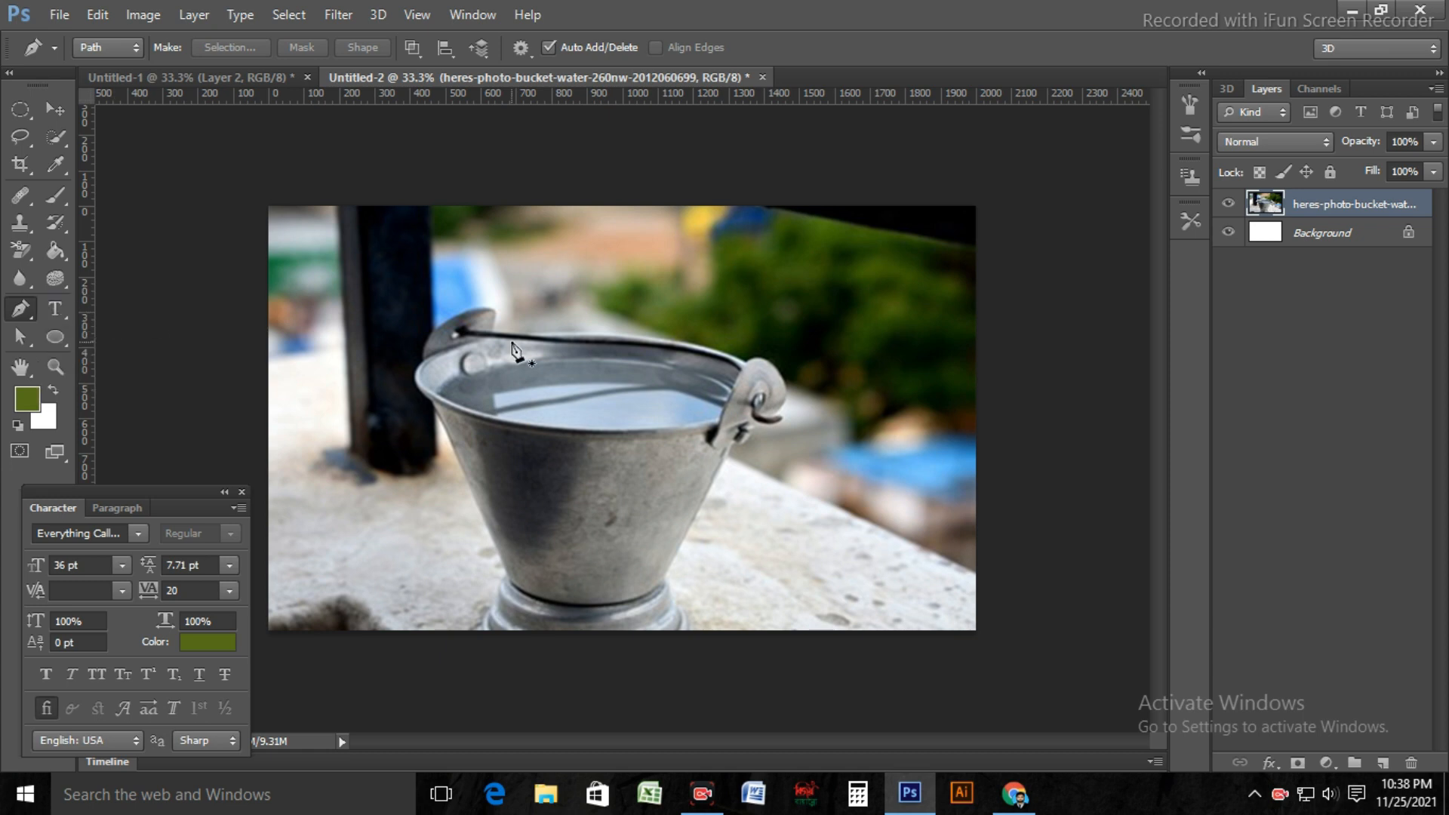
key("ctrl+plus")
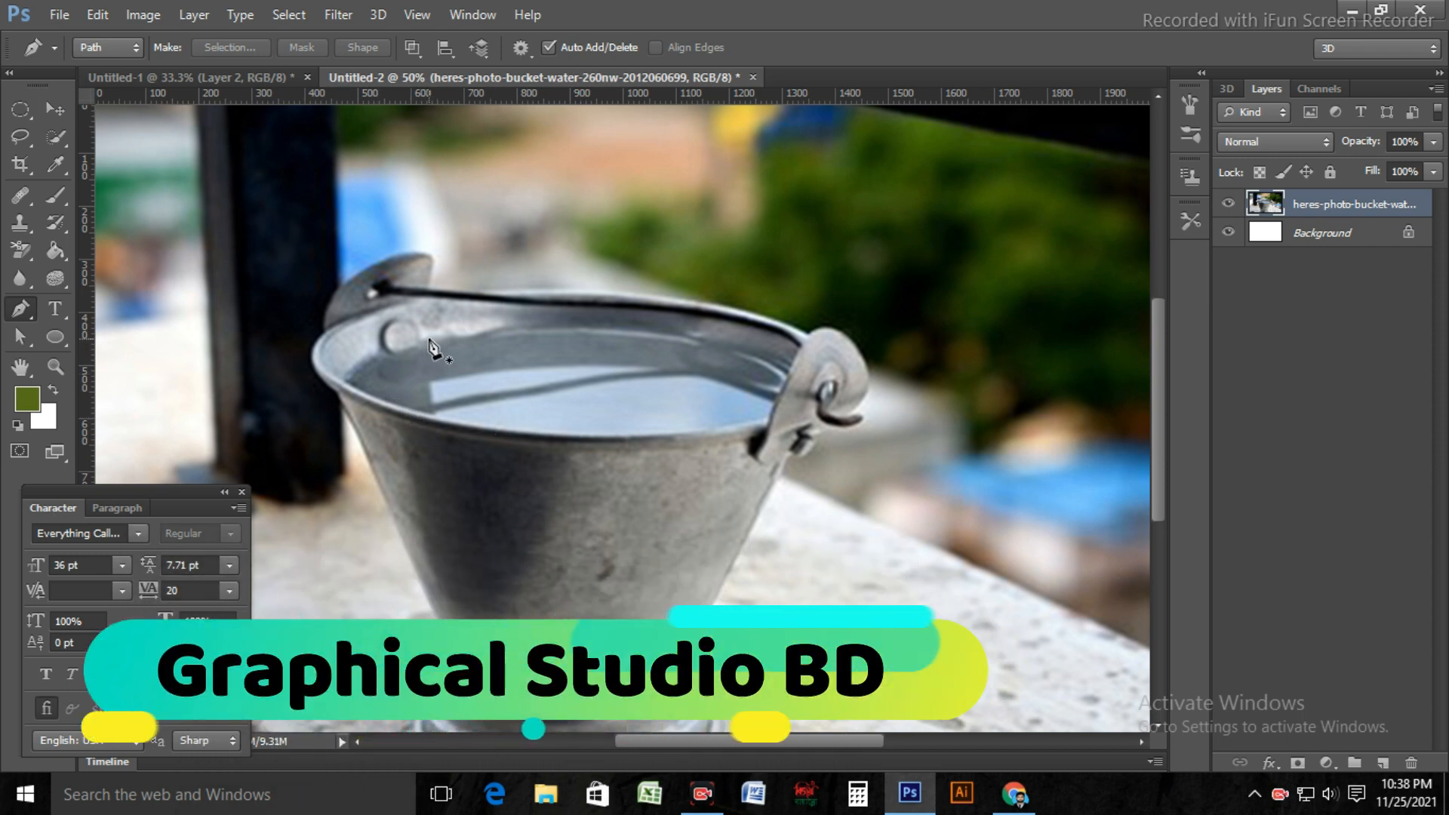
key("ctrl+plus")
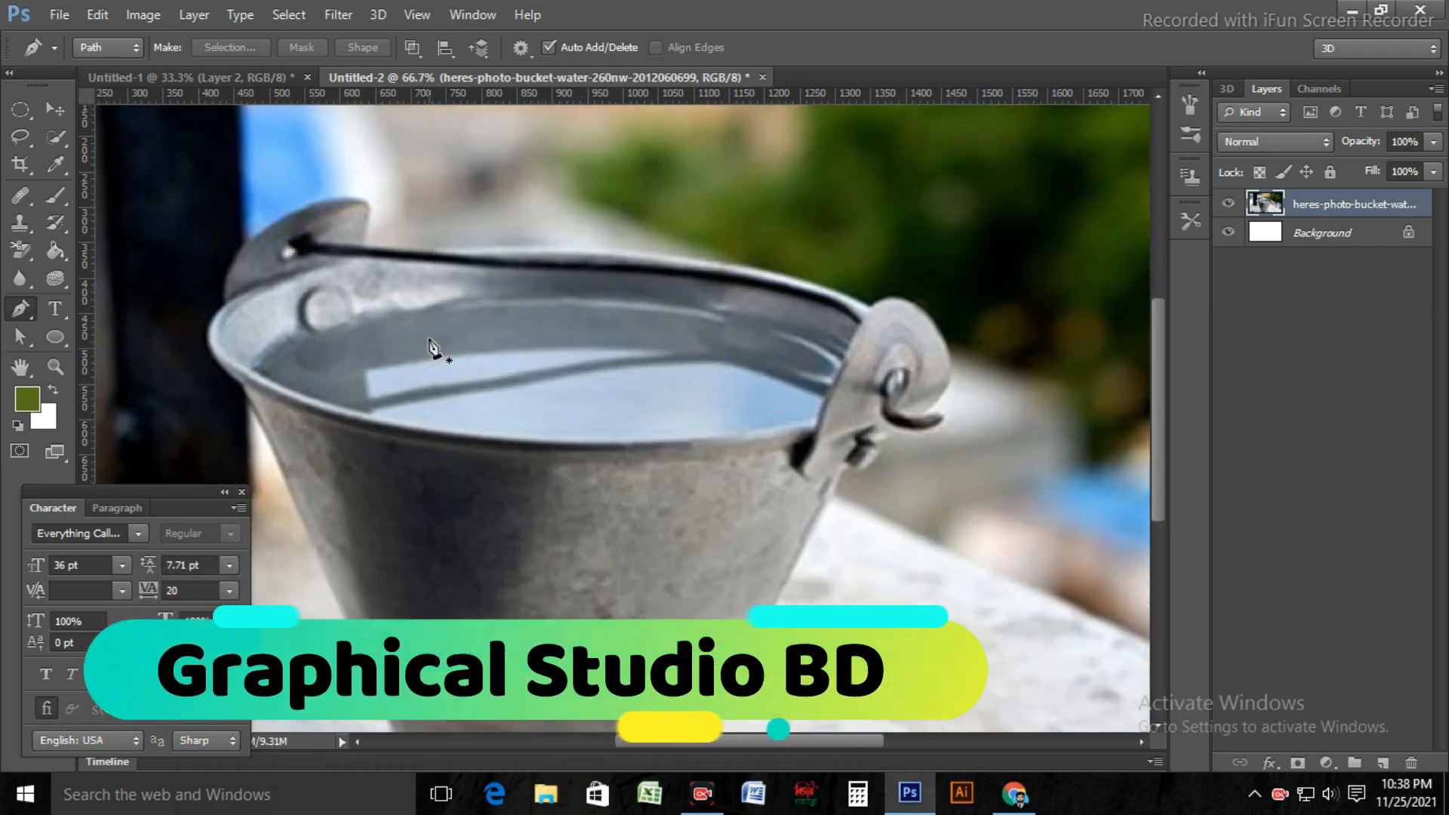
left_click(394, 308)
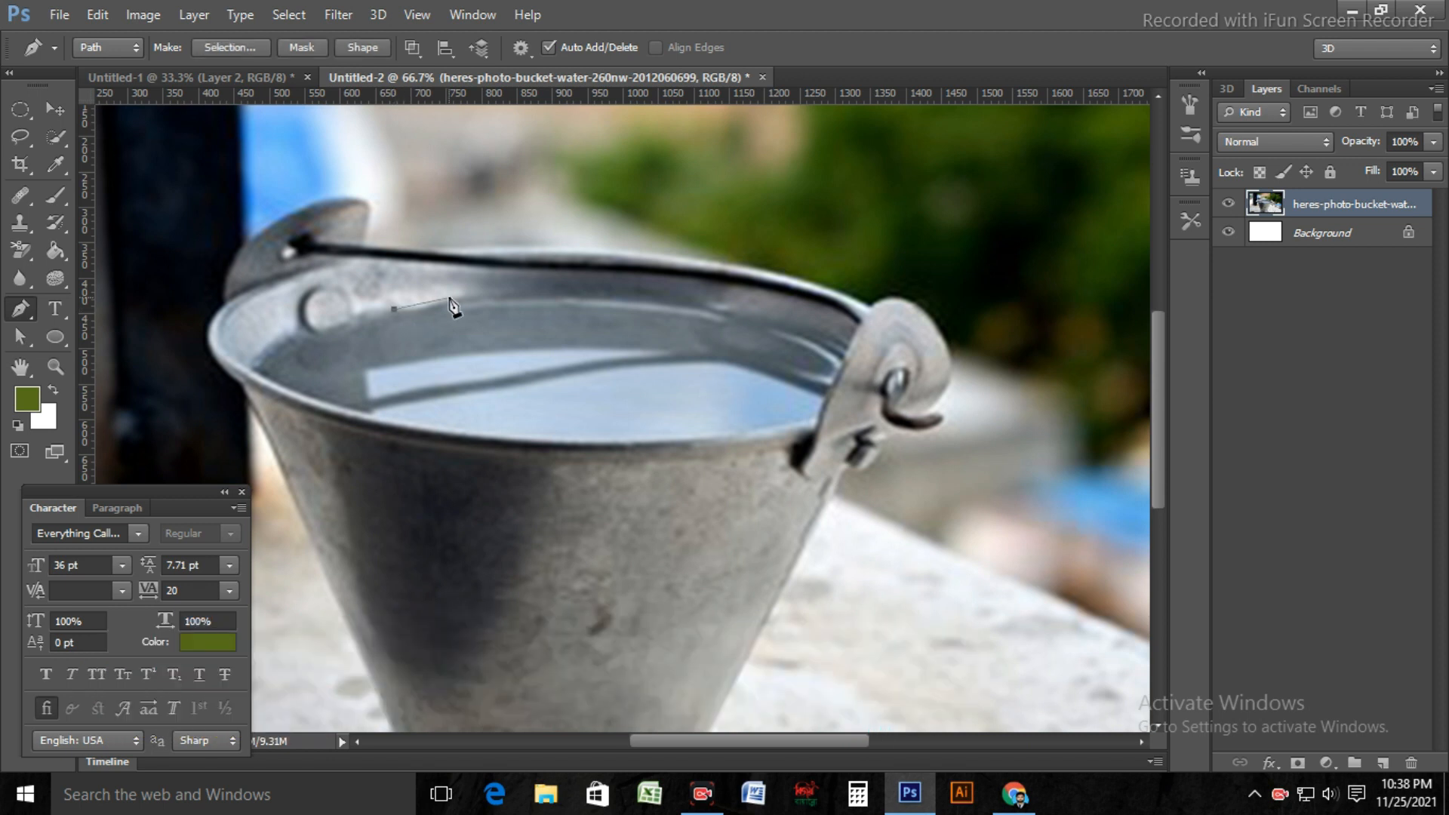
key("ctrl+plus")
left_click_drag(375, 240, 441, 222)
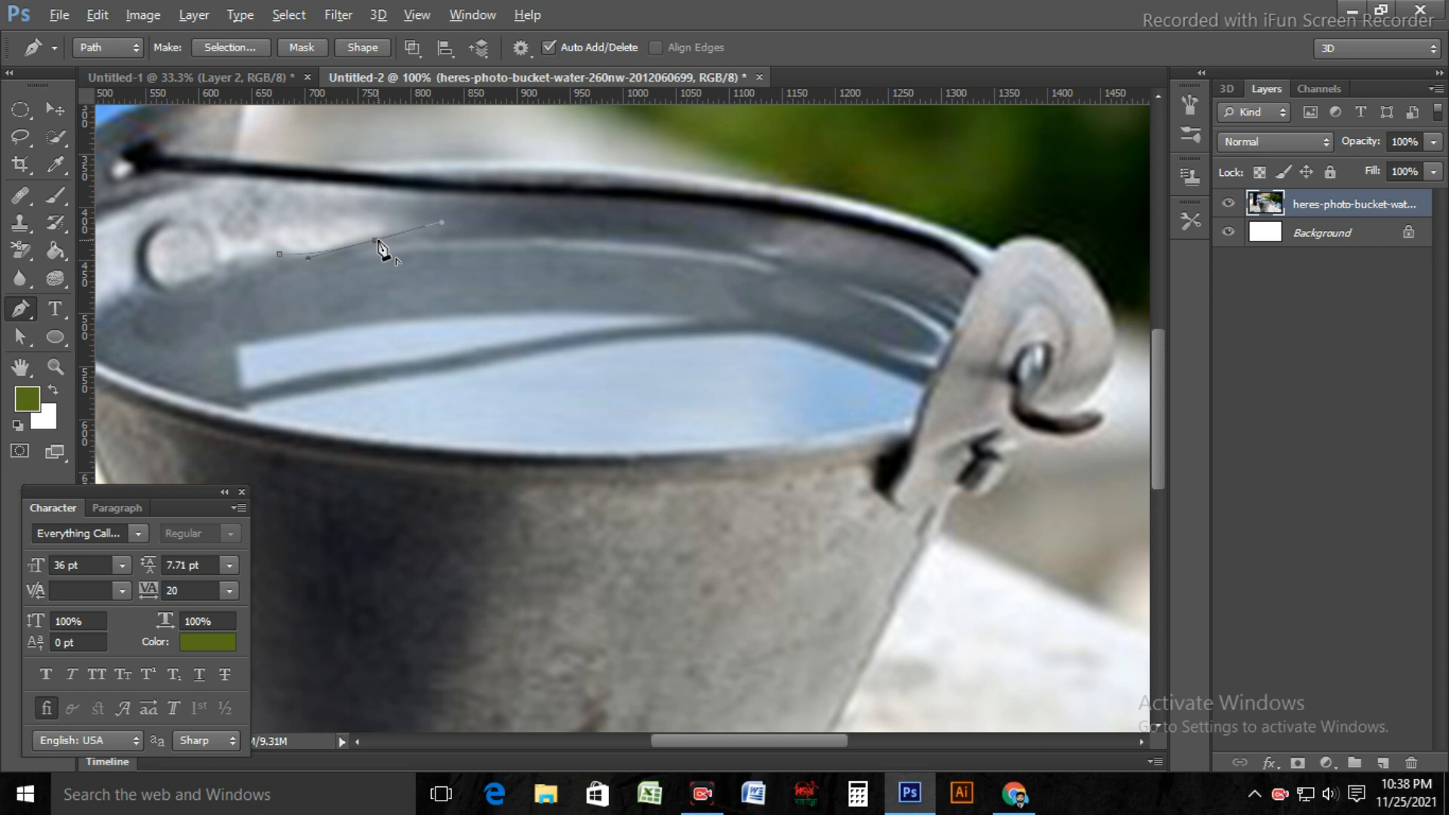
Step: Continue the path along the back waterline, around the water's end at the curled handle bracket, and onto the front rim
left_click(703, 251)
left_click_drag(749, 270, 766, 276)
left_click(702, 252, "alt")
left_click(890, 294)
left_click_drag(949, 330, 954, 347)
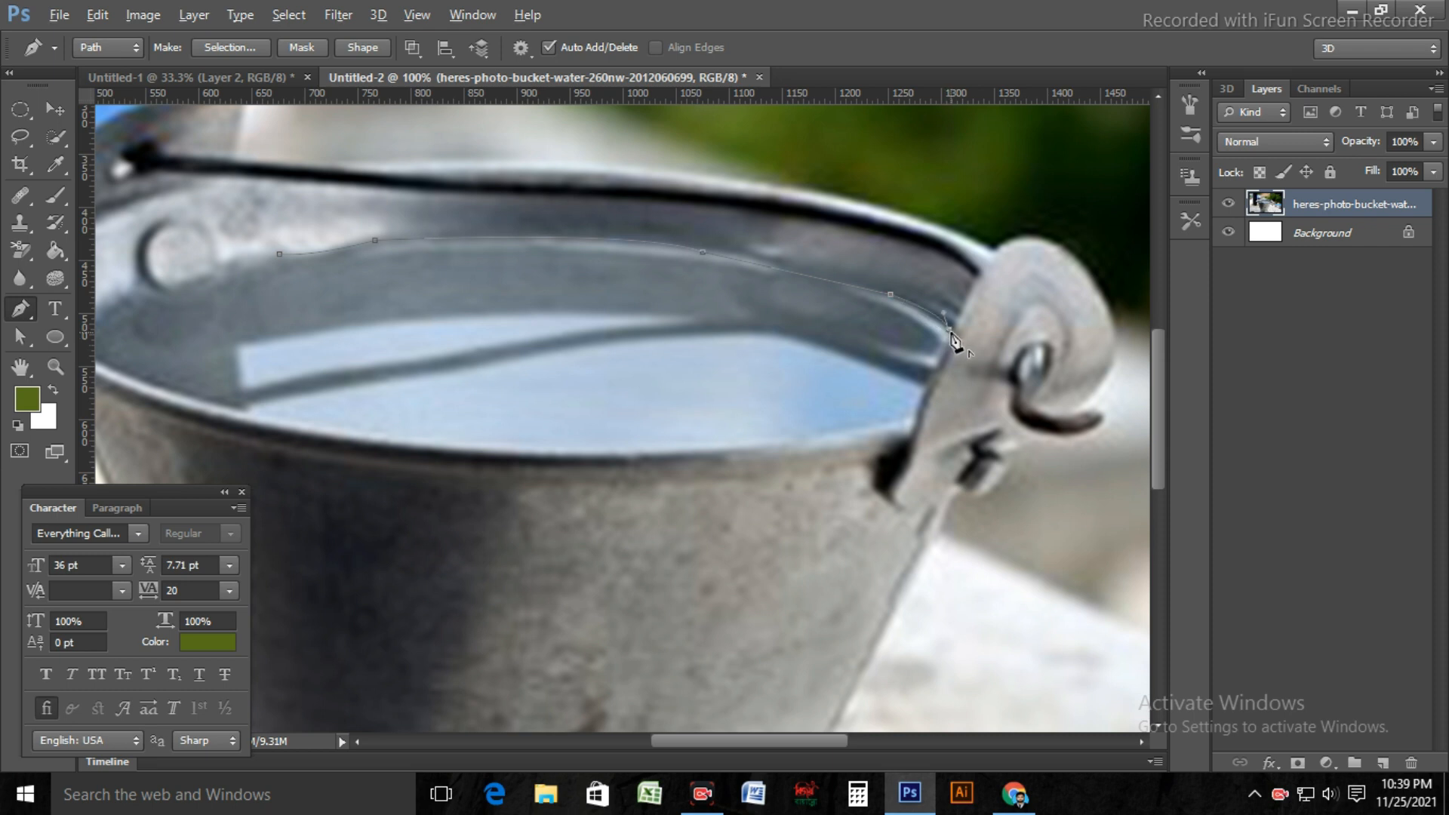
left_click(911, 421)
left_click_drag(733, 447, 637, 449)
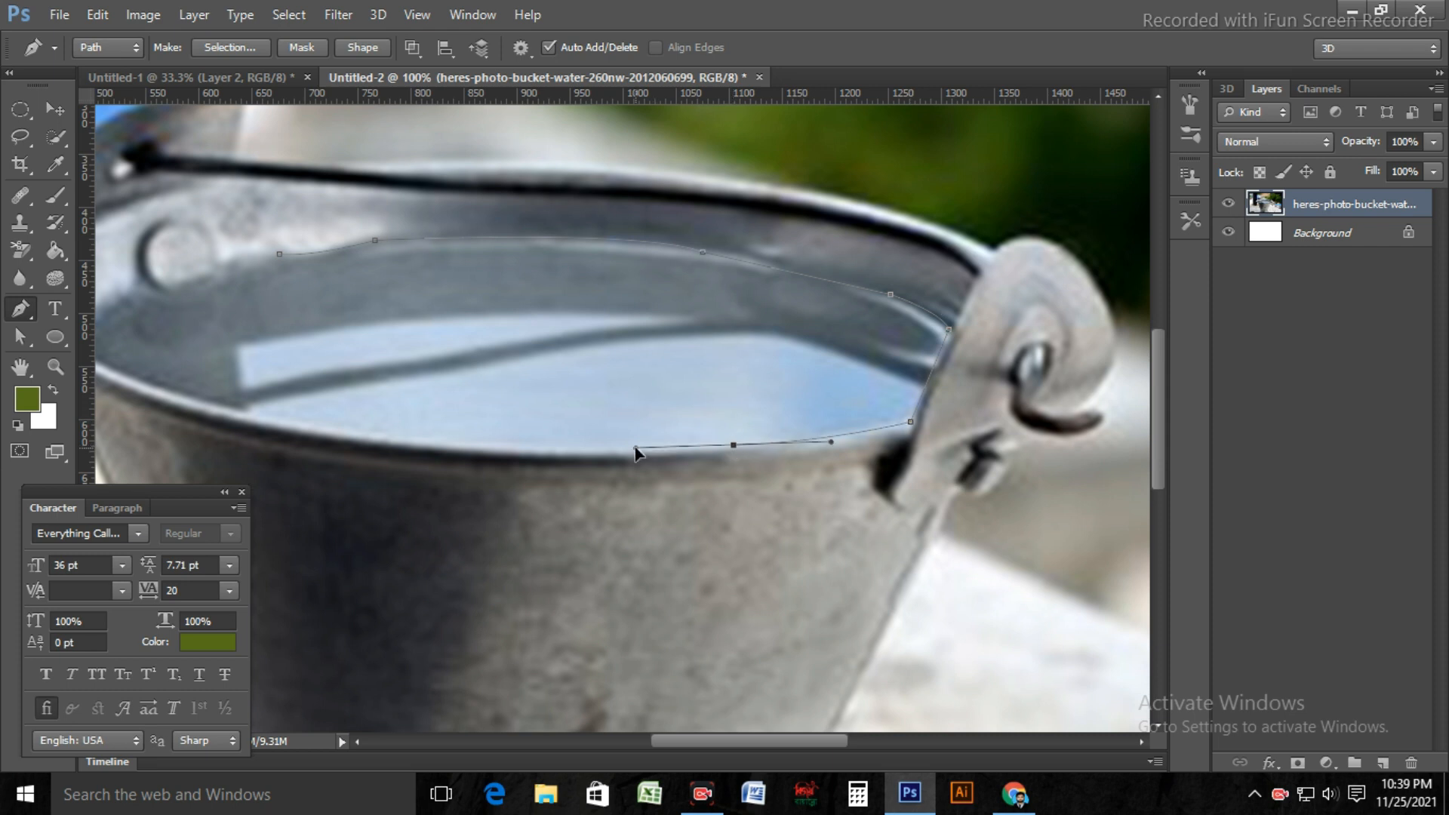
left_click(733, 447, "alt")
Step: Extend the path along the inside of the bucket's front rim to the far left end of the water
scroll(759, 423, "left", 5)
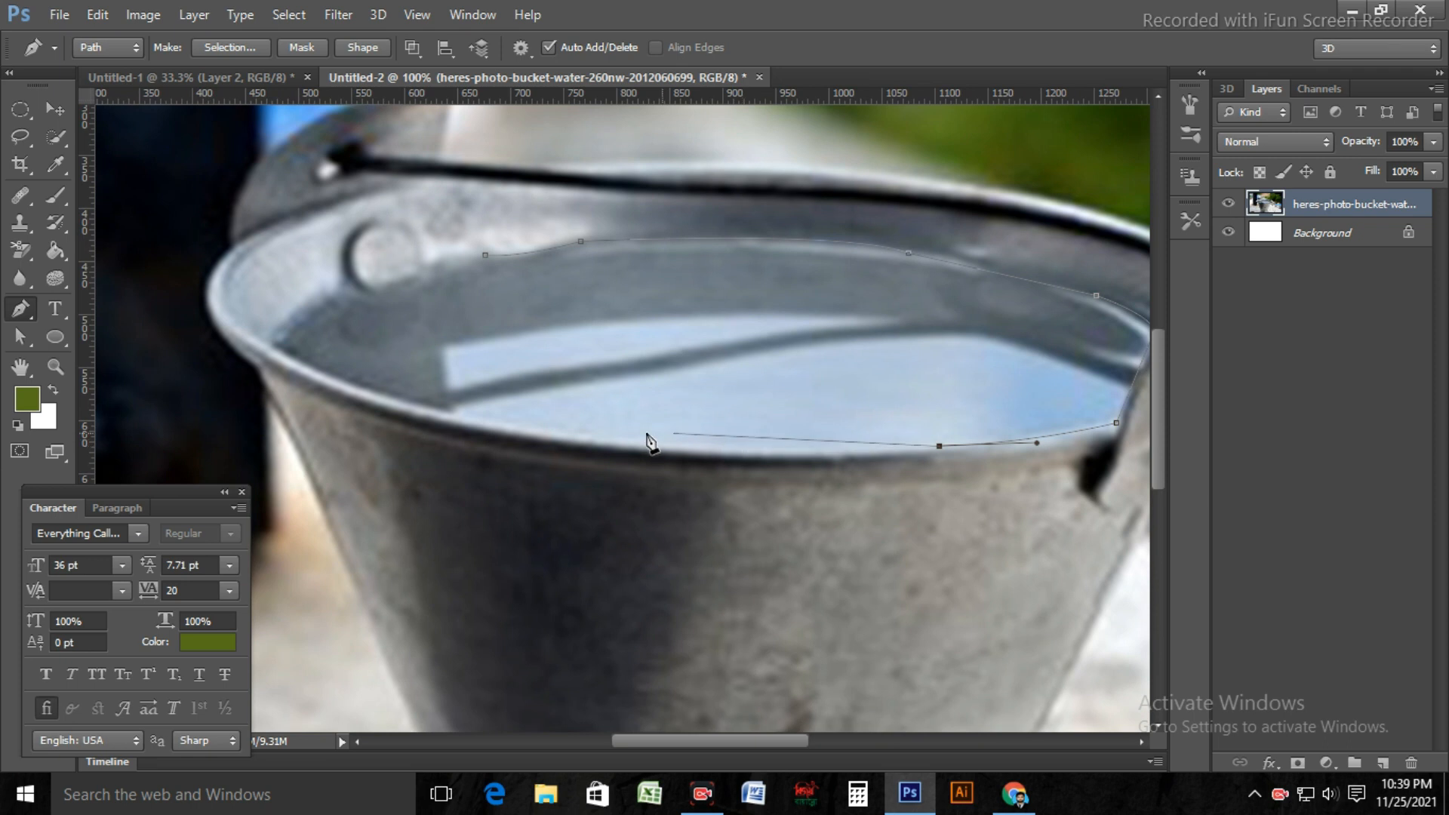
left_click_drag(591, 436, 487, 421)
left_click(590, 437, "alt")
left_click_drag(318, 371, 253, 330)
left_click(318, 371, "alt")
left_click(269, 342)
Step: Trace the waterline beneath the rivet and close the path at its starting anchor point
left_click_drag(358, 287, 410, 290)
left_click(360, 288, "alt")
left_click(423, 274)
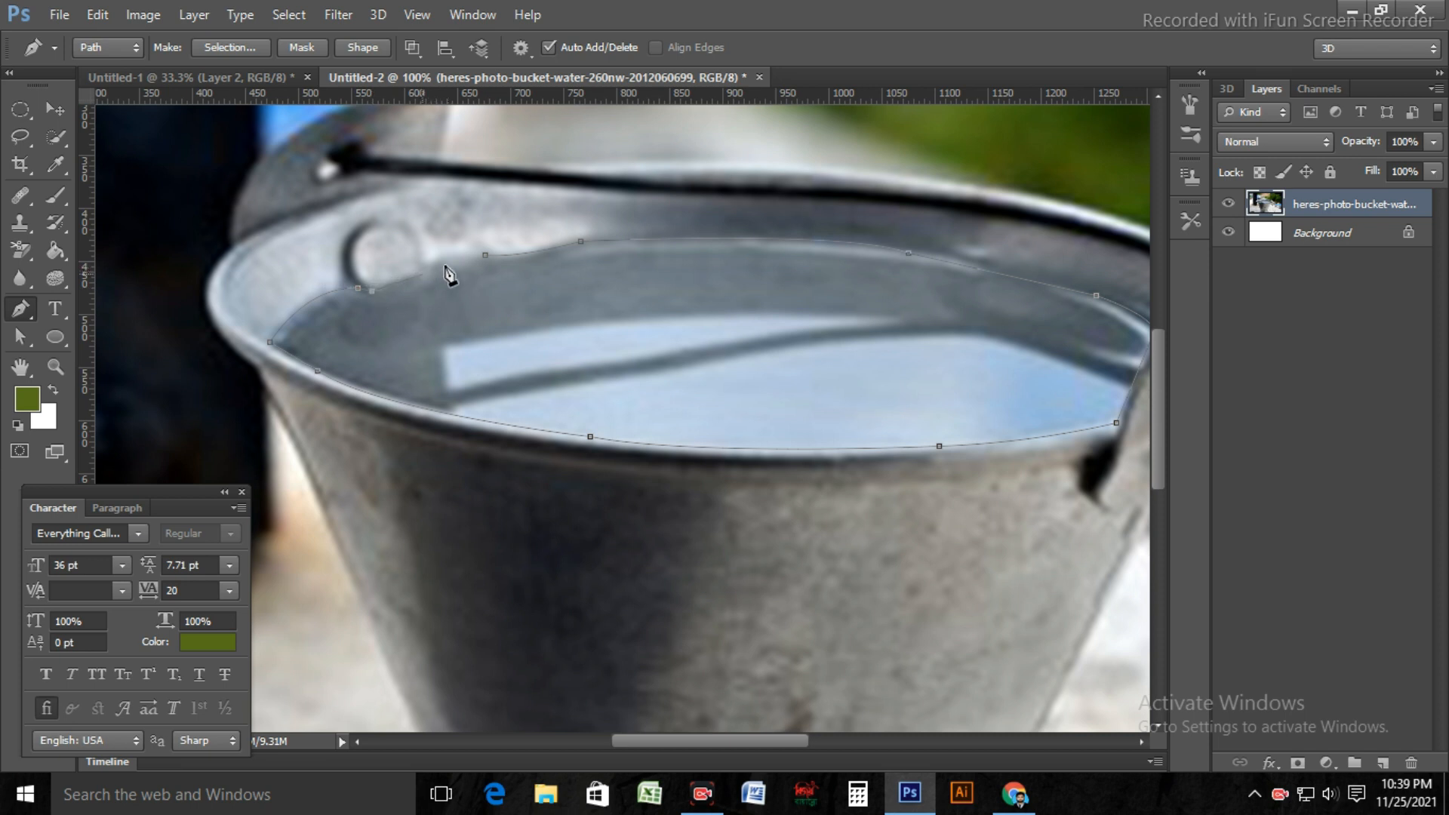
left_click(425, 261)
left_click(485, 255)
left_click_drag(491, 266, 491, 267)
Step: Convert the water path into a new selection with a 2-pixel feather and delete the water from the bucket photo
right_click(691, 237)
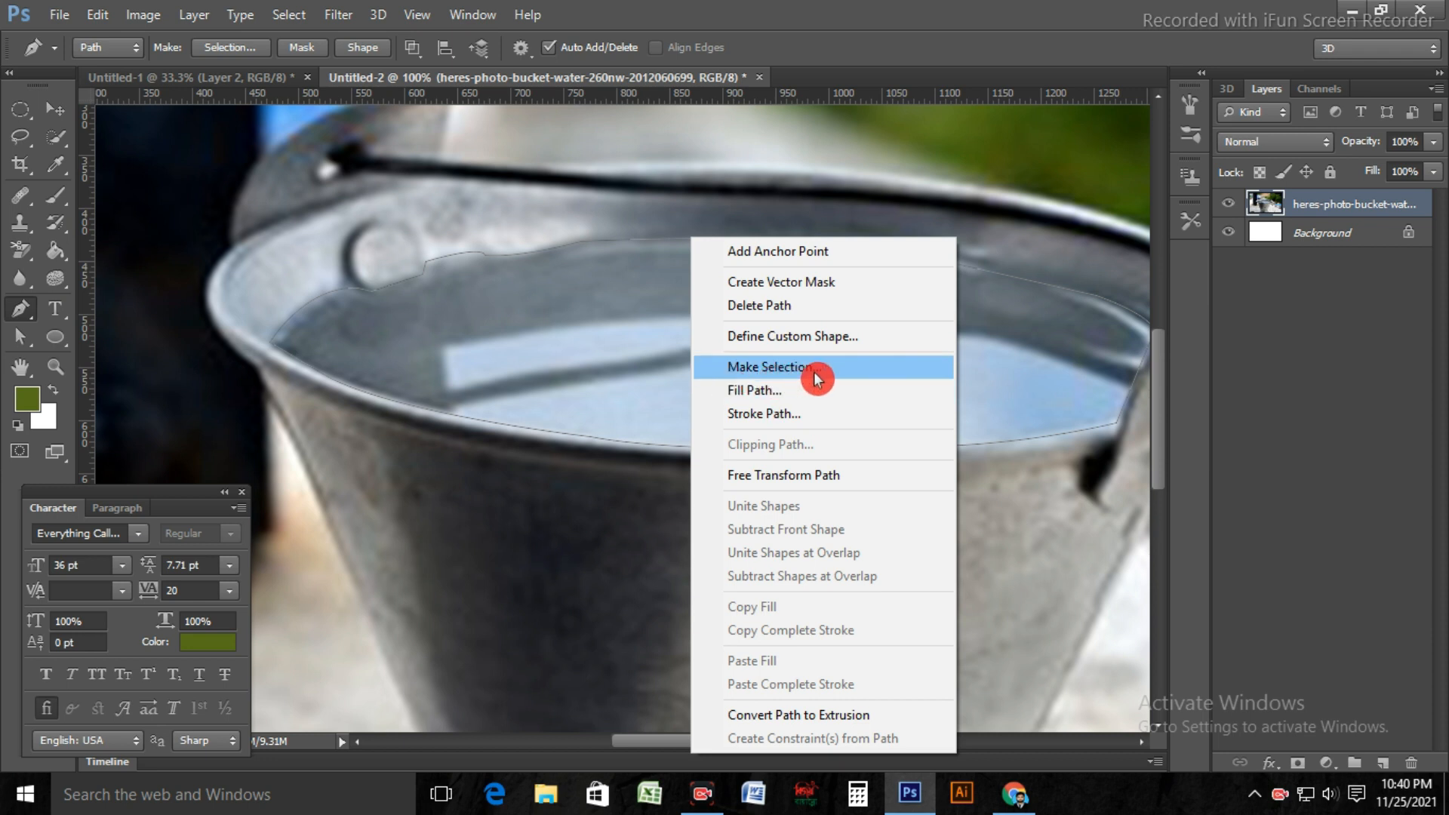
left_click(839, 367)
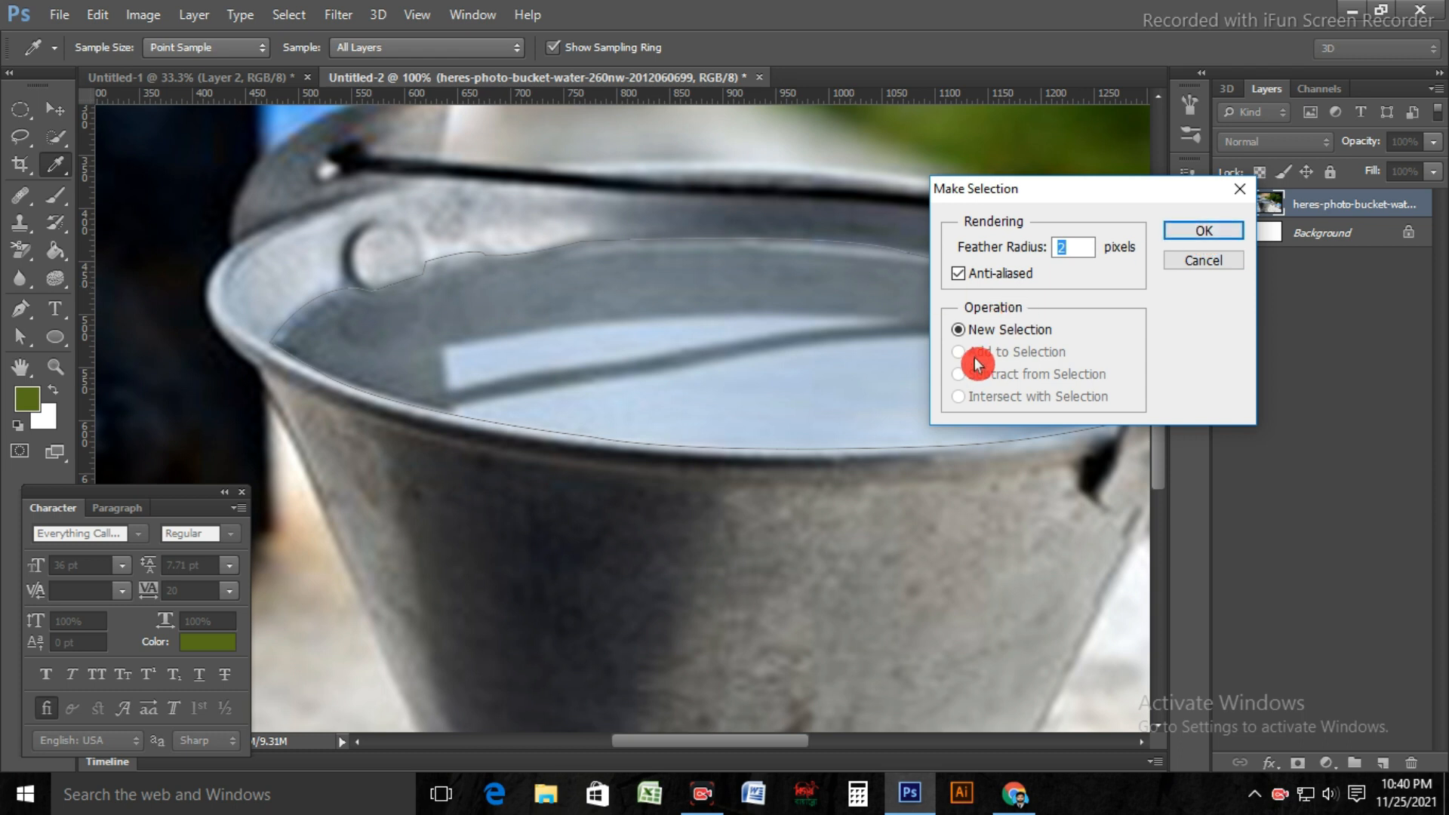
left_click(1206, 236)
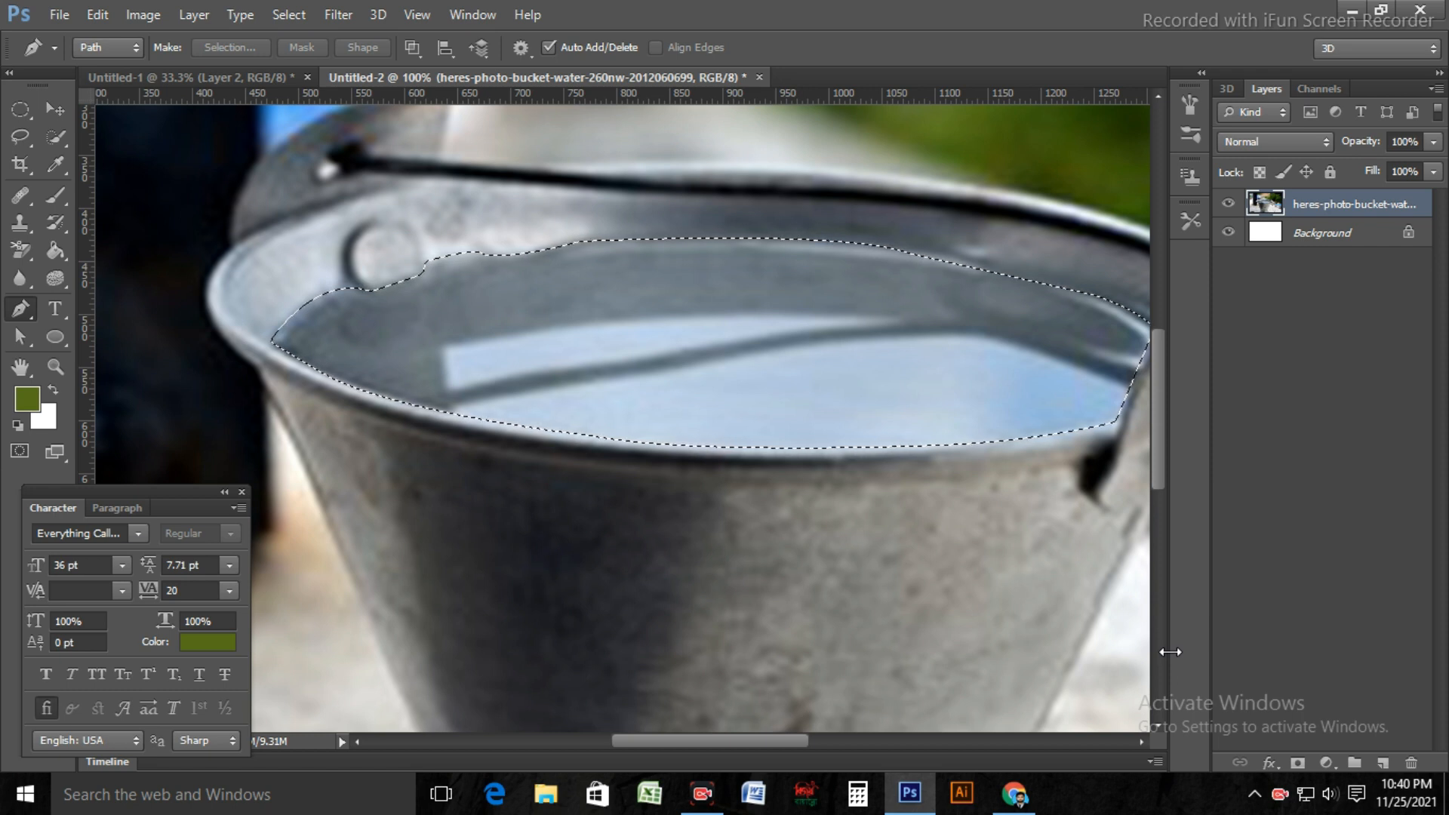
key("Delete")
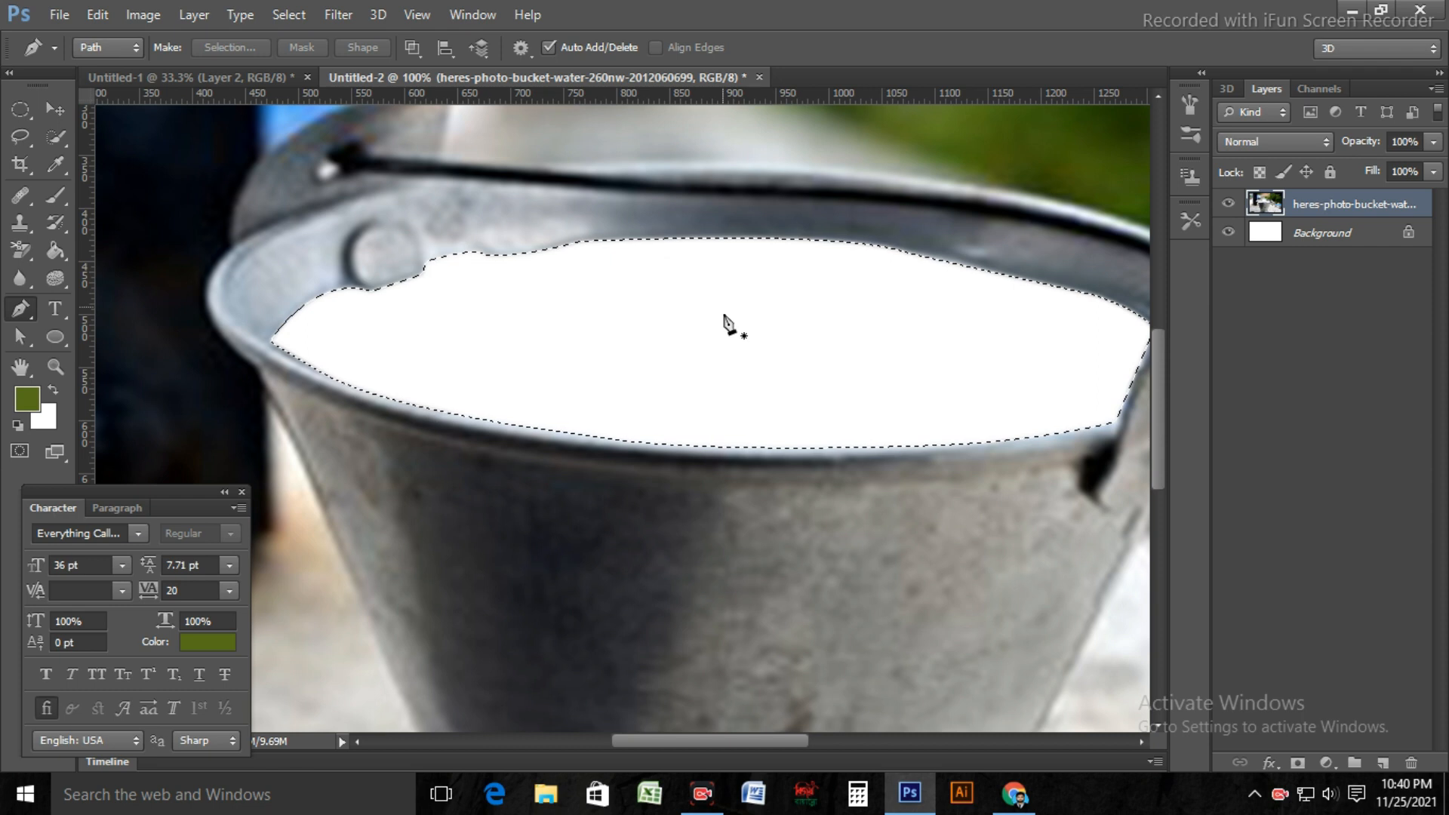
Step: Fill the emptied water selection with a pale blue-grey sampled from the blurred background, using the Paint Bucket
scroll(812, 420, "up", 2)
scroll(813, 422, "up", 2)
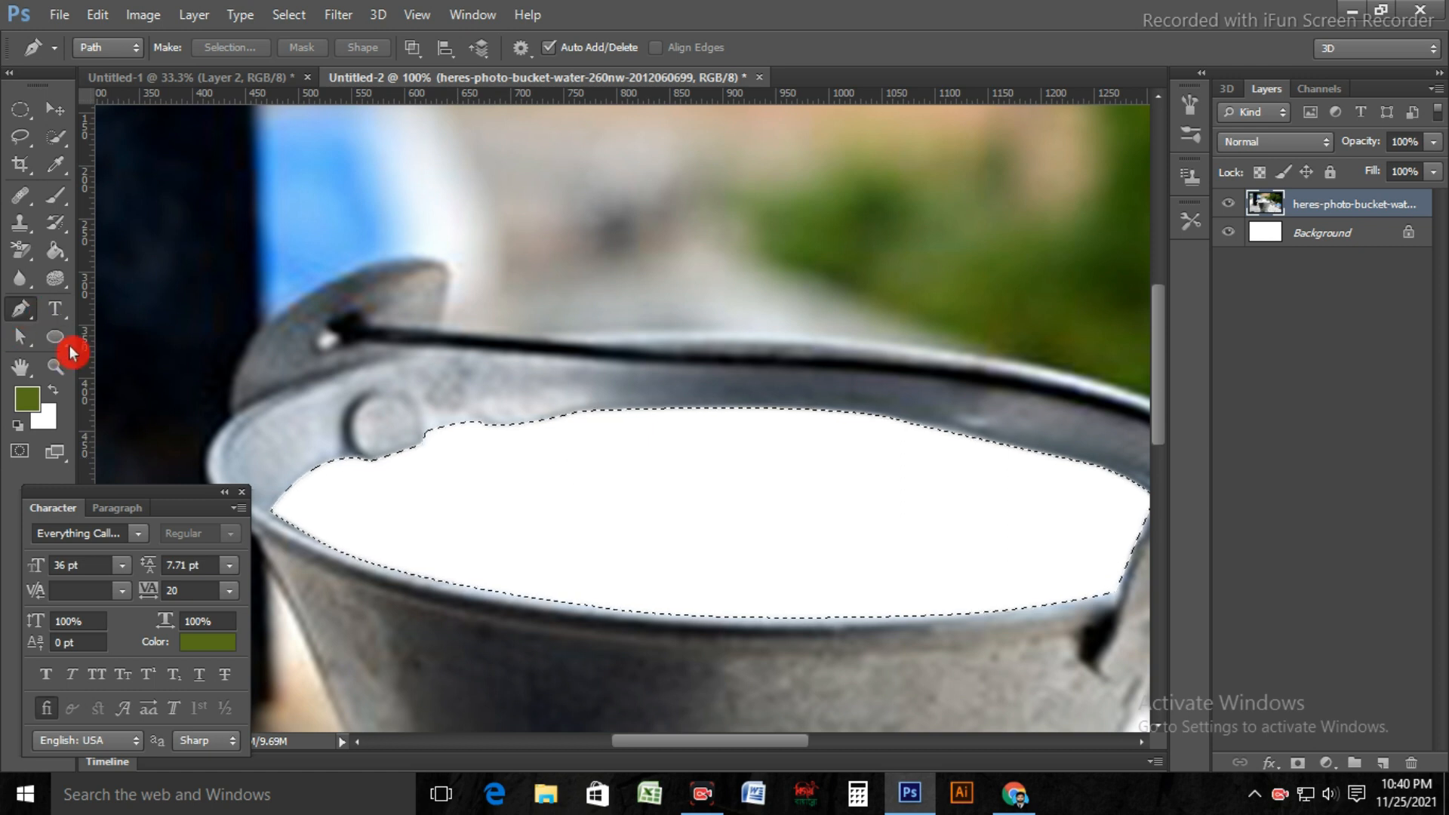
left_click(63, 266)
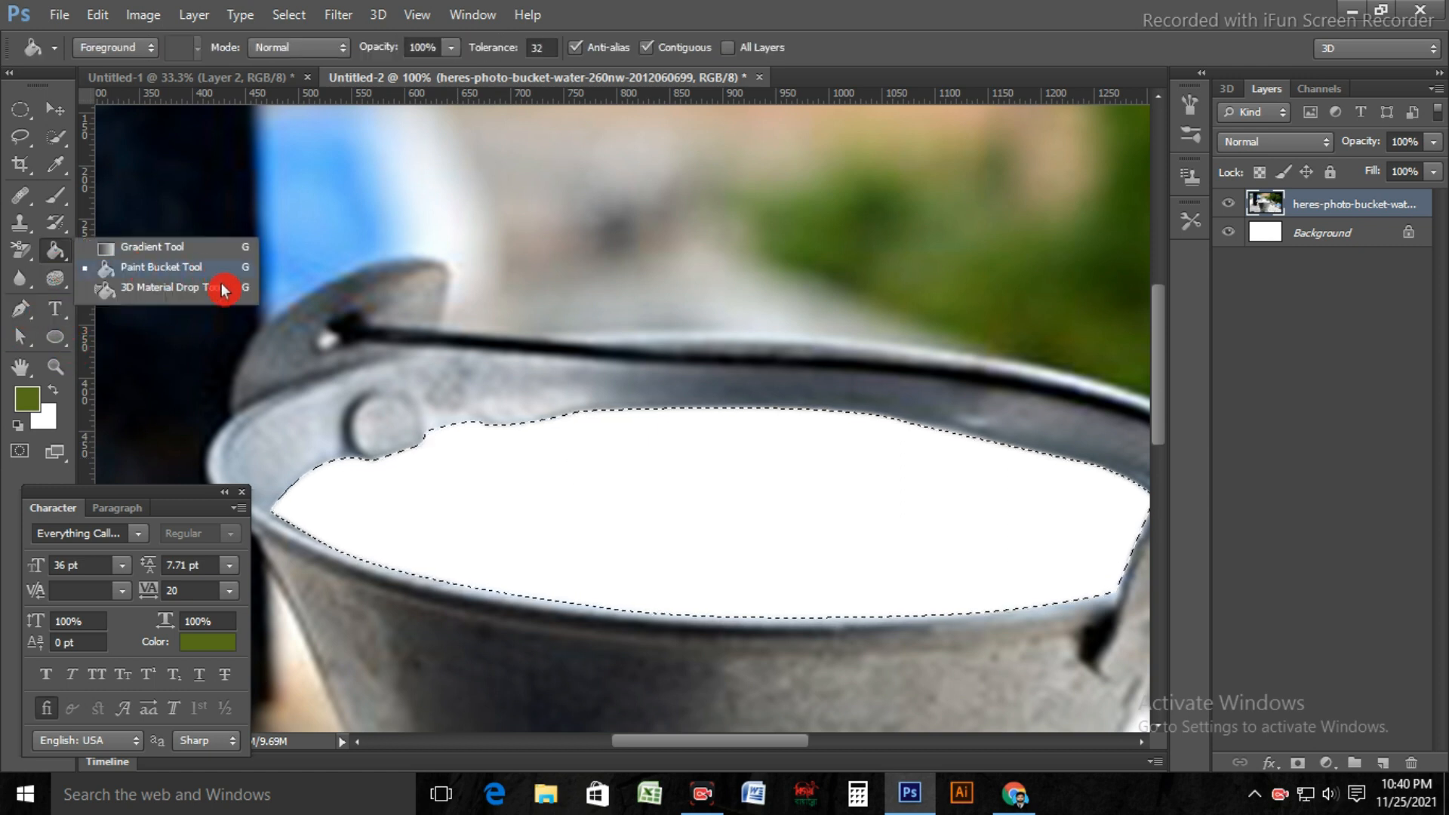
left_click(161, 266)
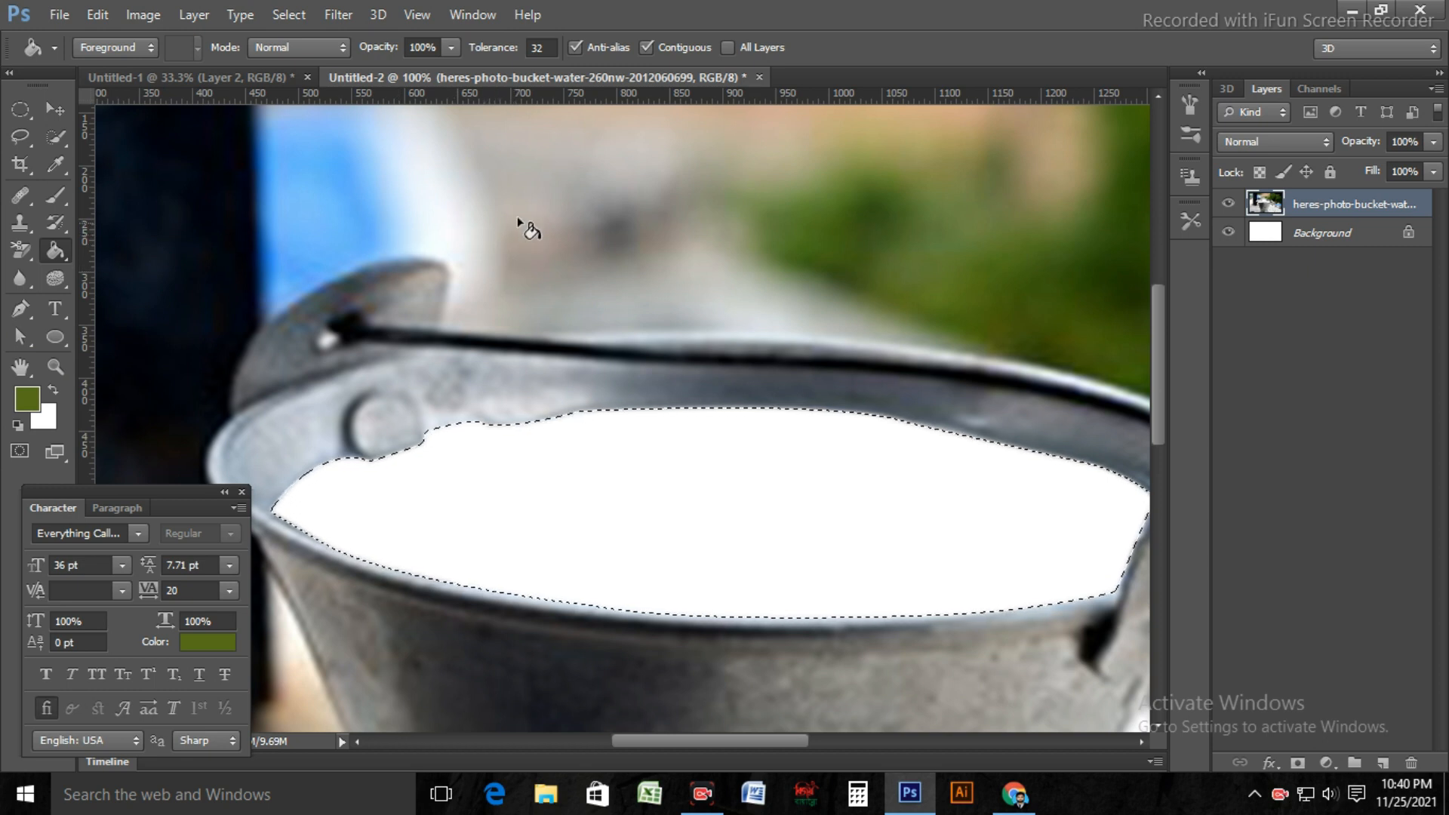
left_click(590, 315)
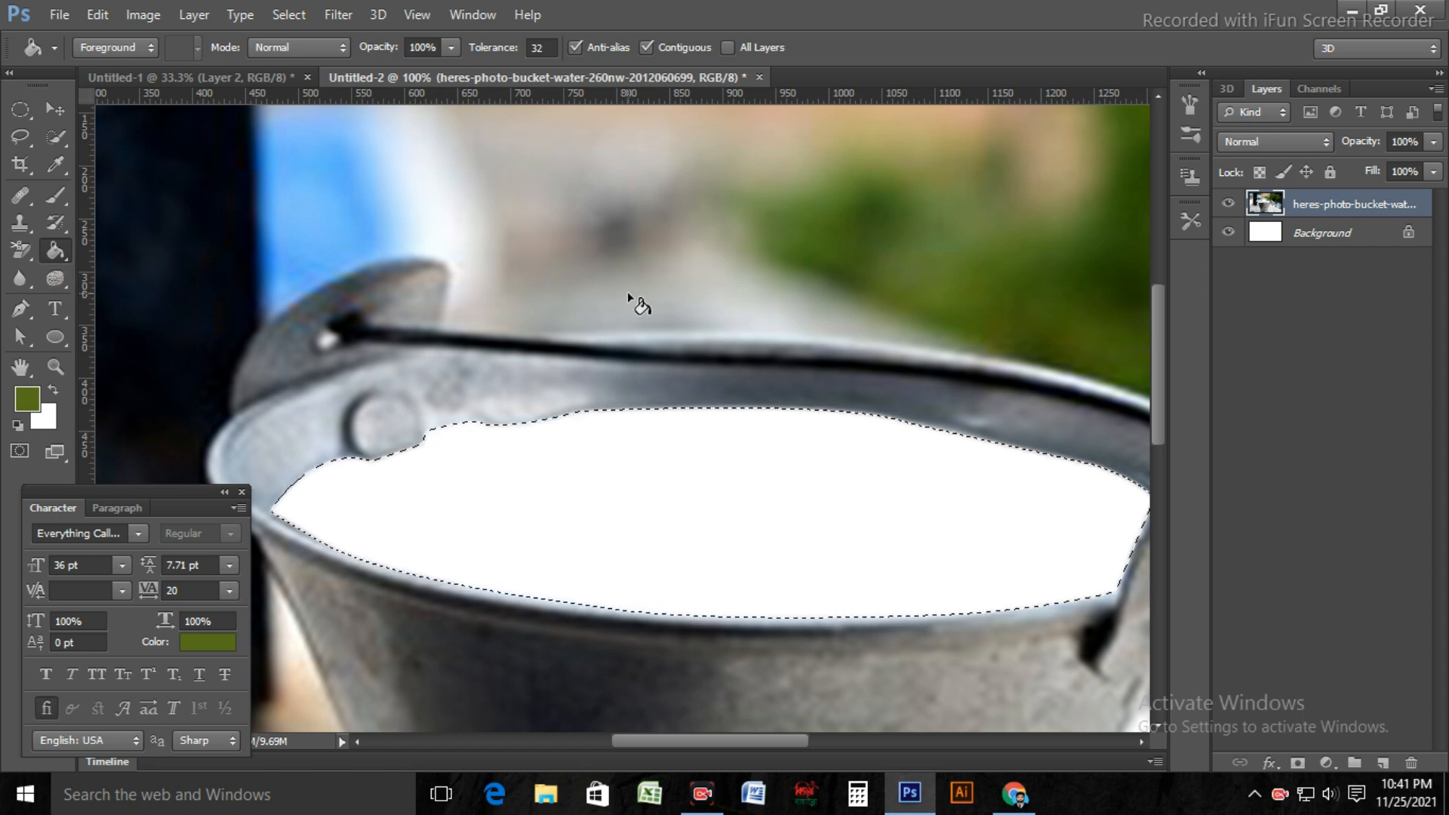
left_click(752, 299, "alt")
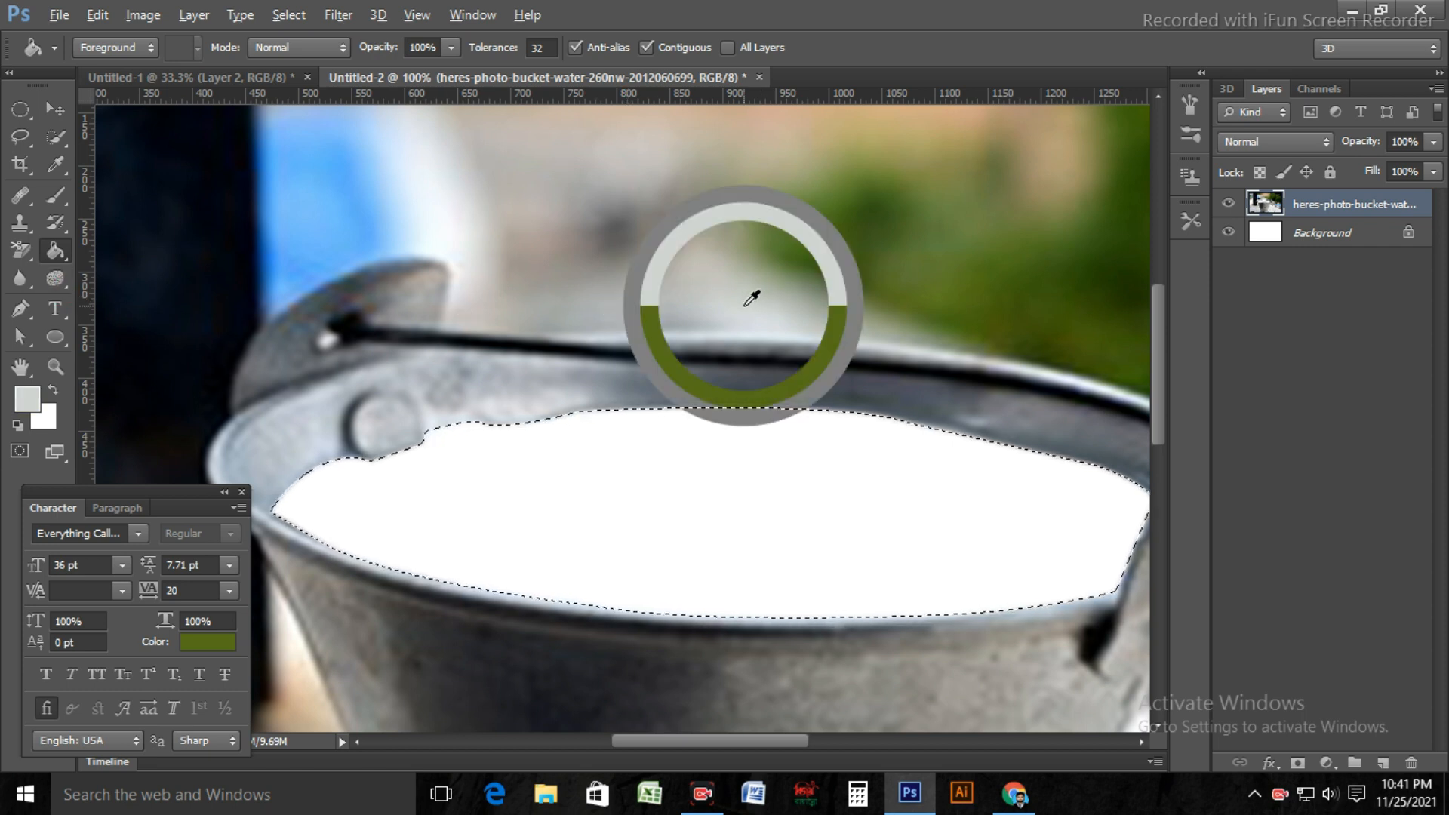
left_click(725, 240, "alt")
left_click(755, 545)
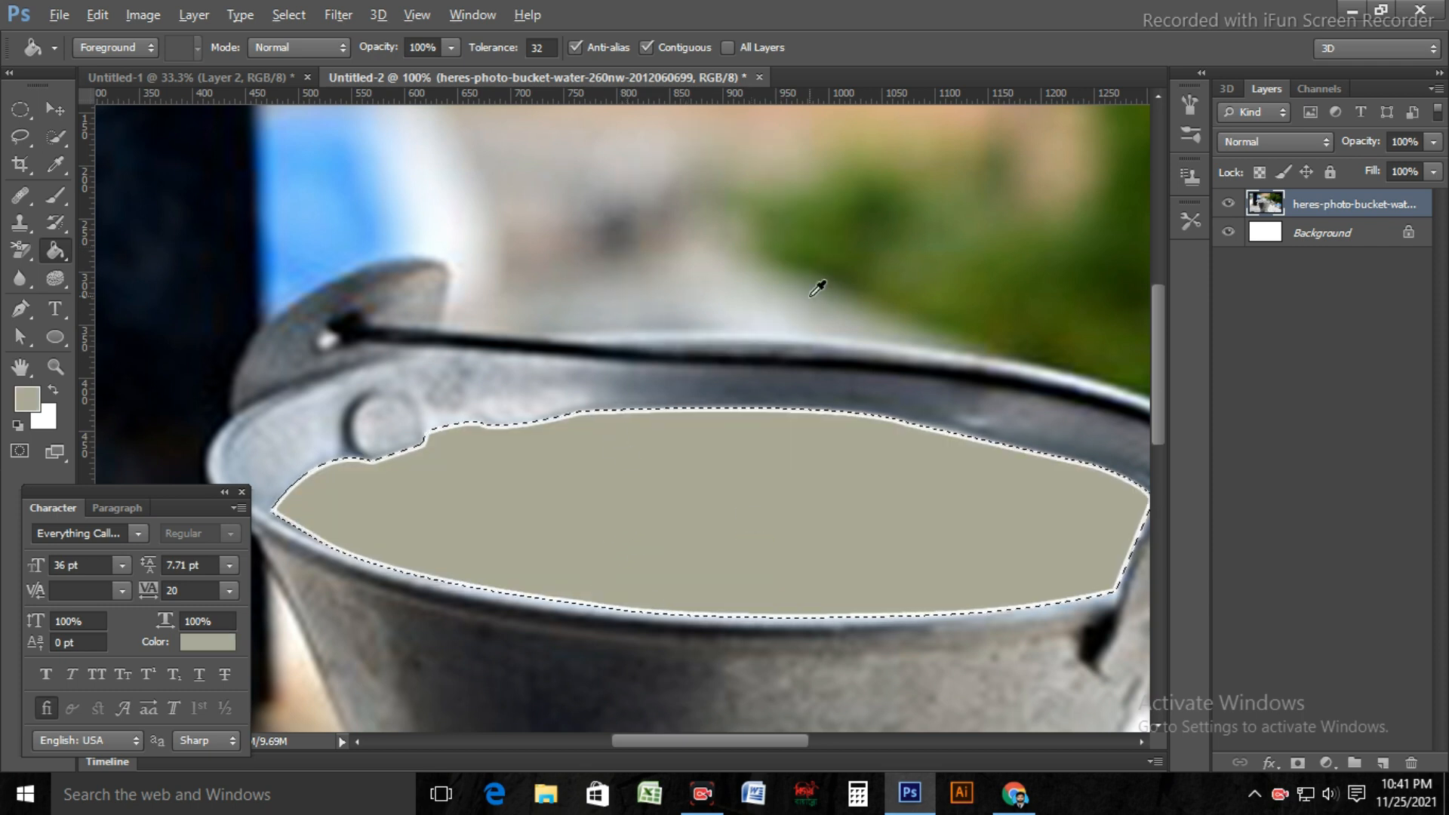
left_click(782, 313, "alt")
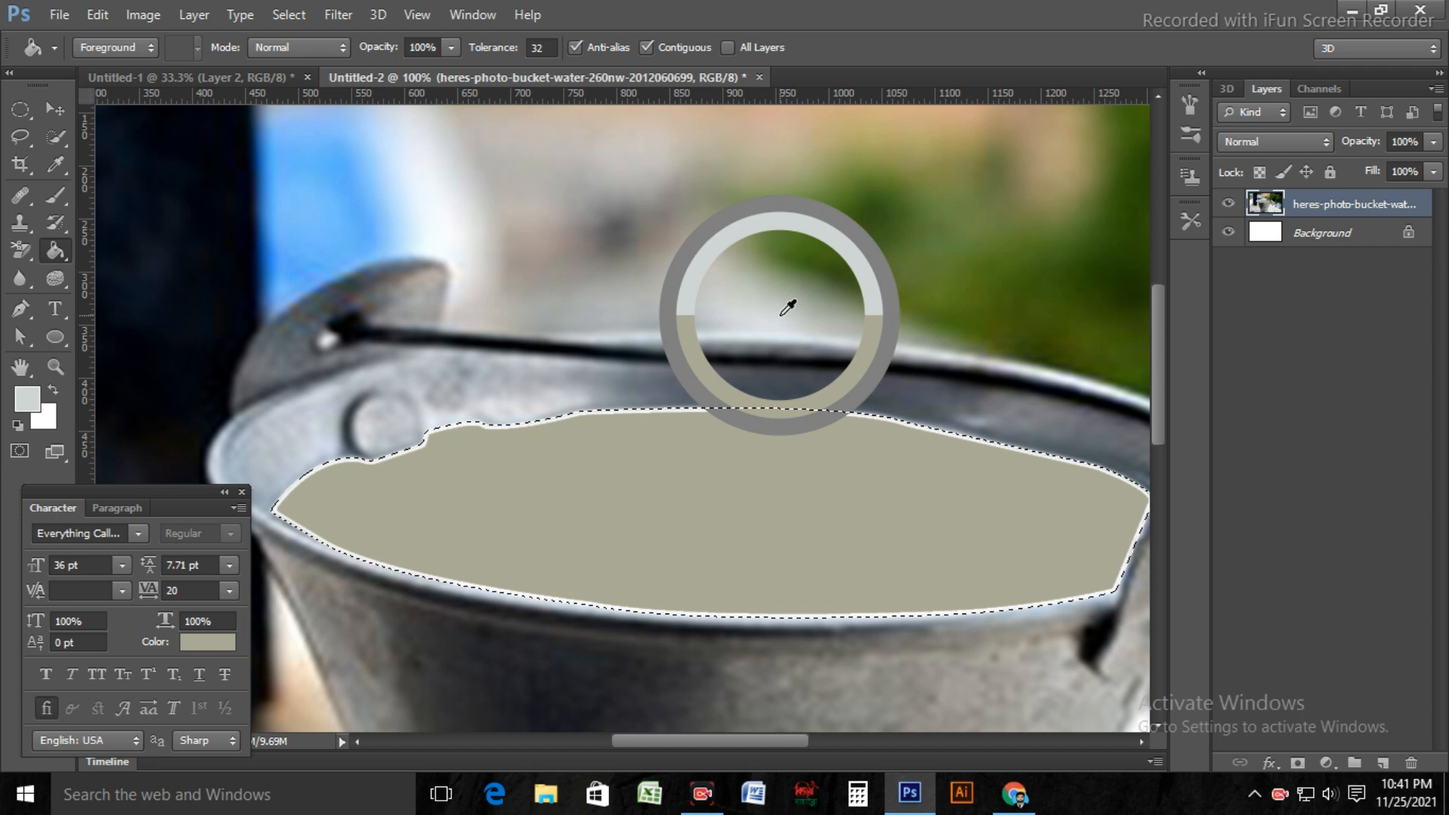
left_click(759, 534)
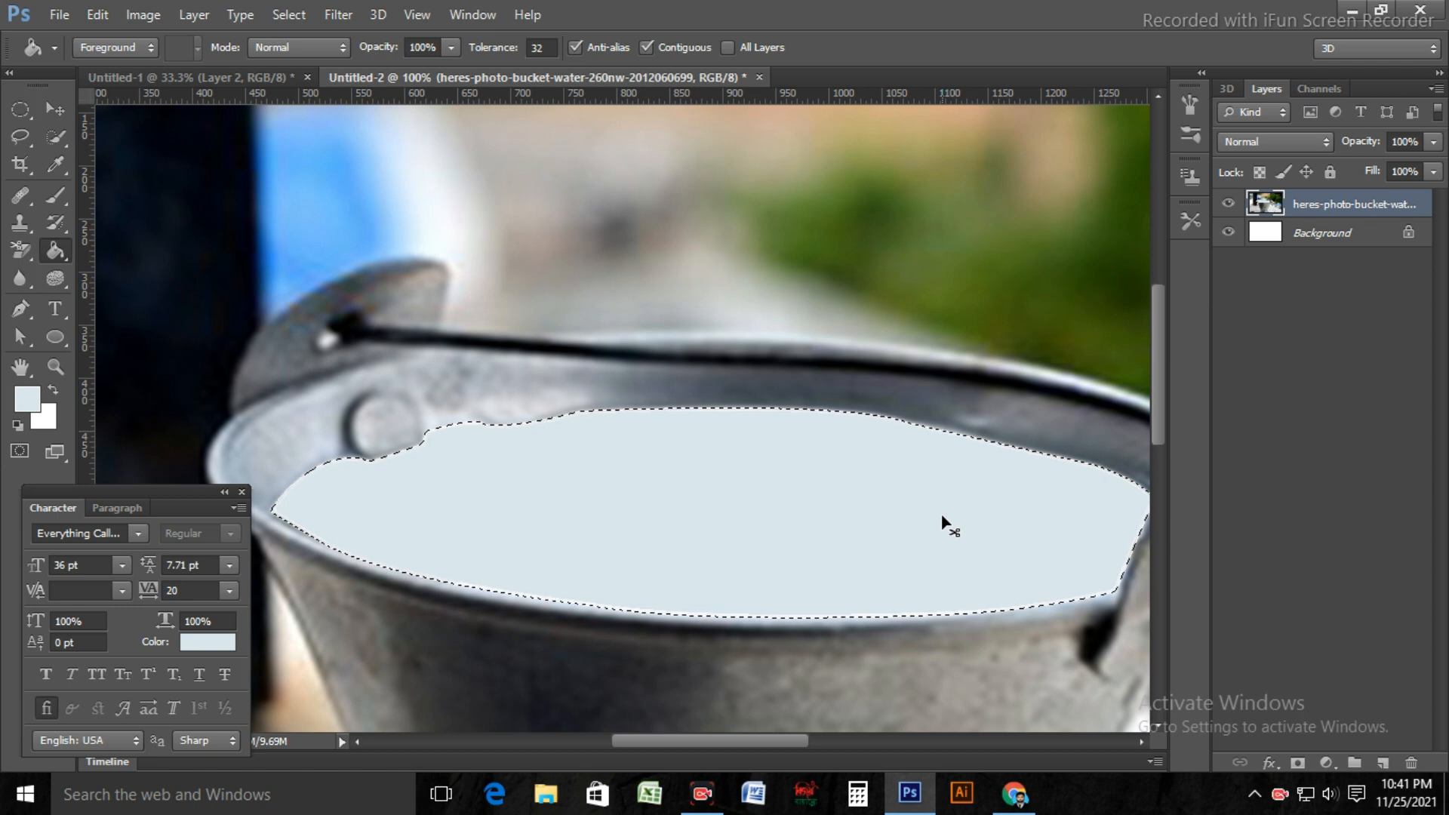
Step: Copy the filled water area to its own layer and check it by briefly hiding the bucket photo
key("ctrl+j")
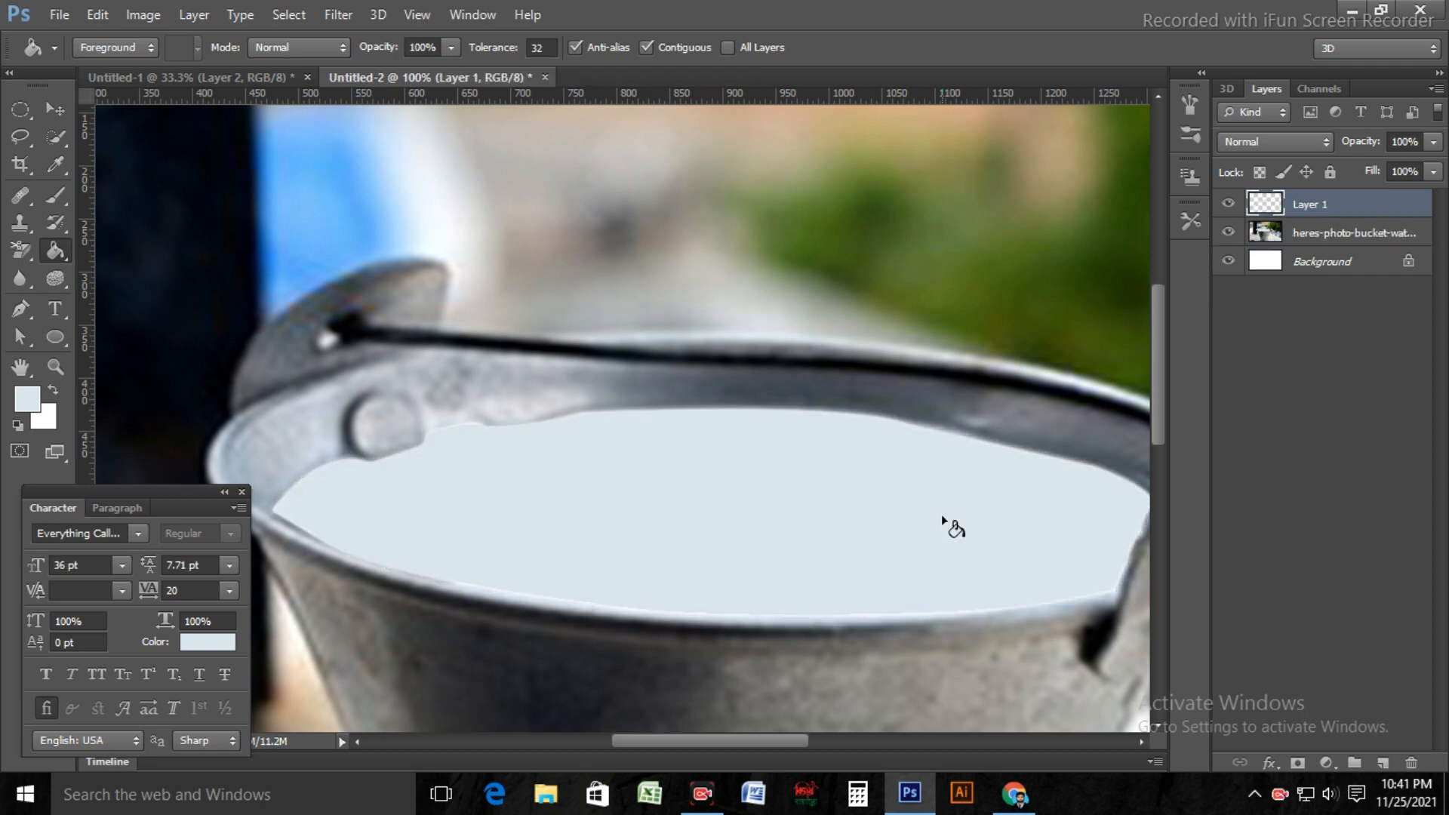
left_click(1228, 232)
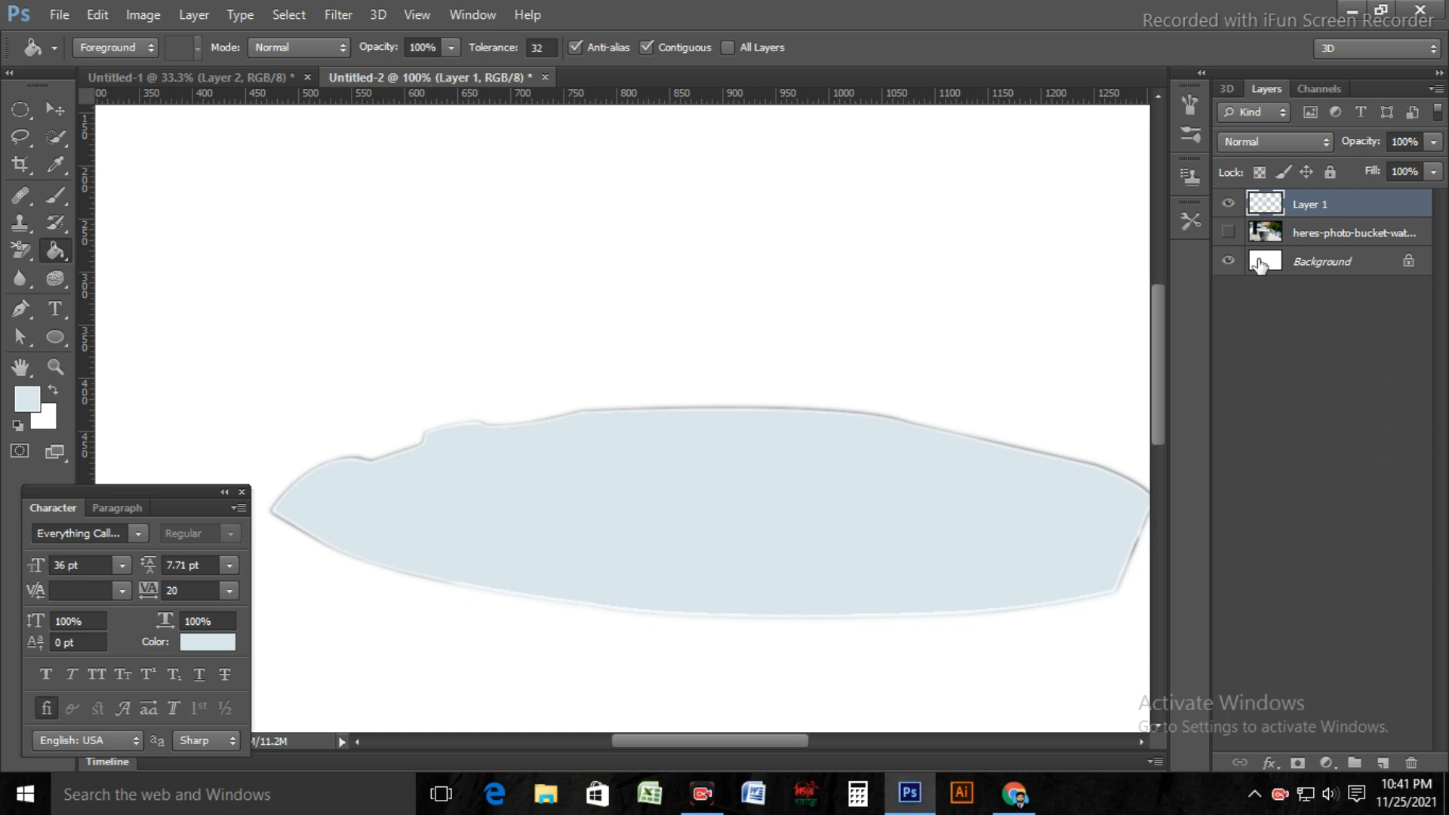
left_click(1229, 234)
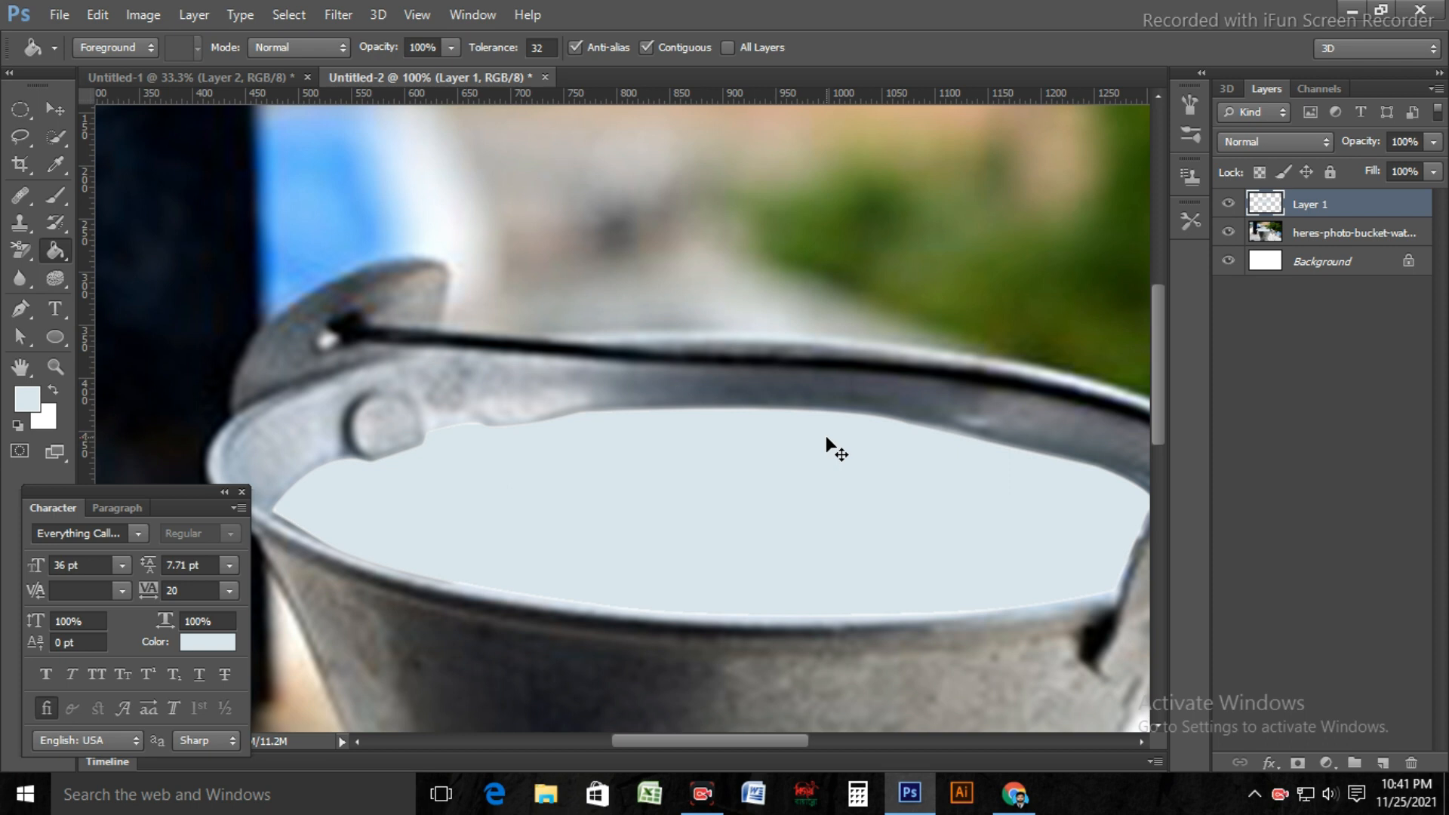
Step: Place the image HD-wallpaper-asian-beauty-water-girl-hat-smile from the Desktop into the document
key("ctrl+minus")
key("ctrl+minus")
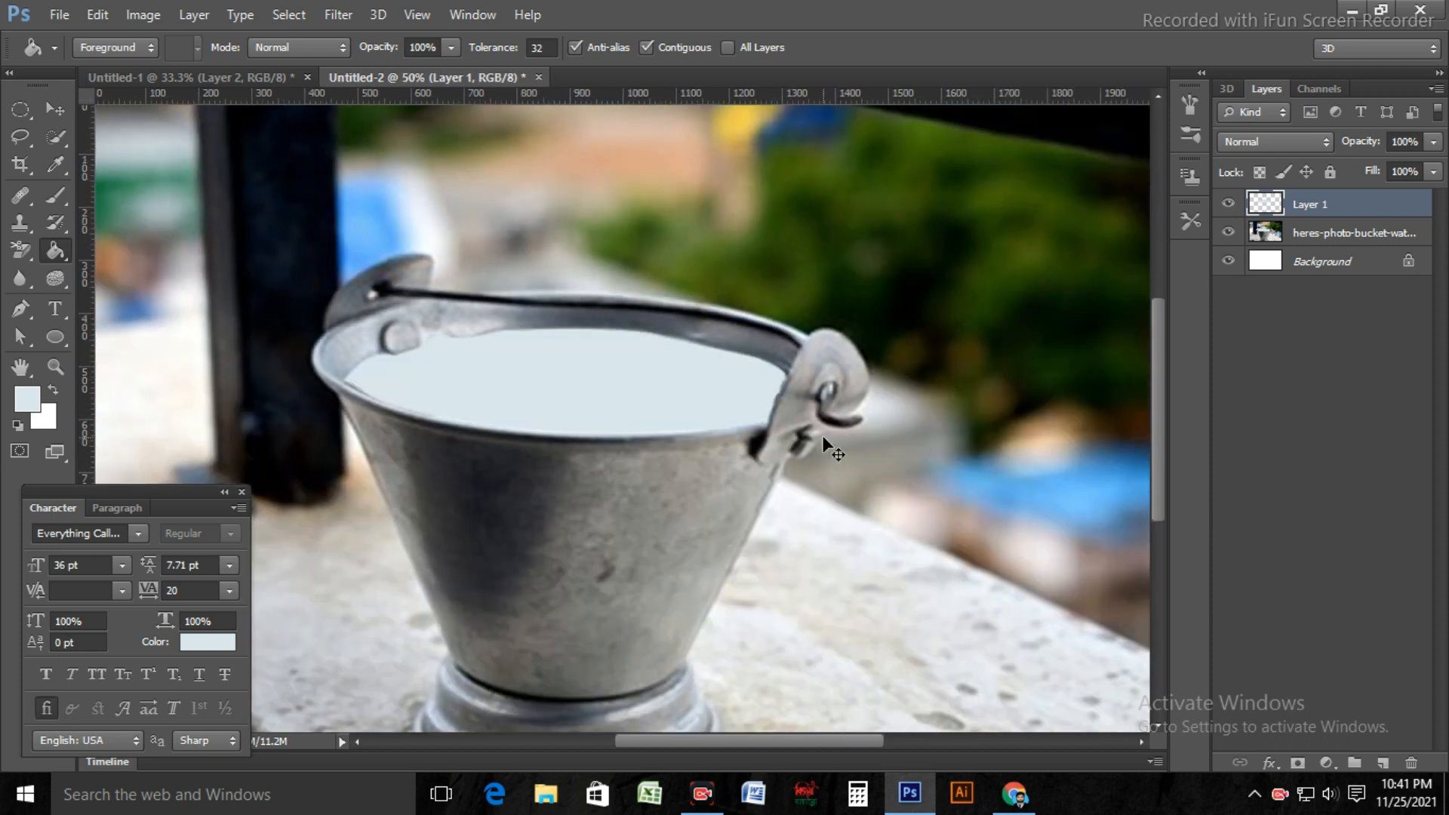
key("ctrl+minus")
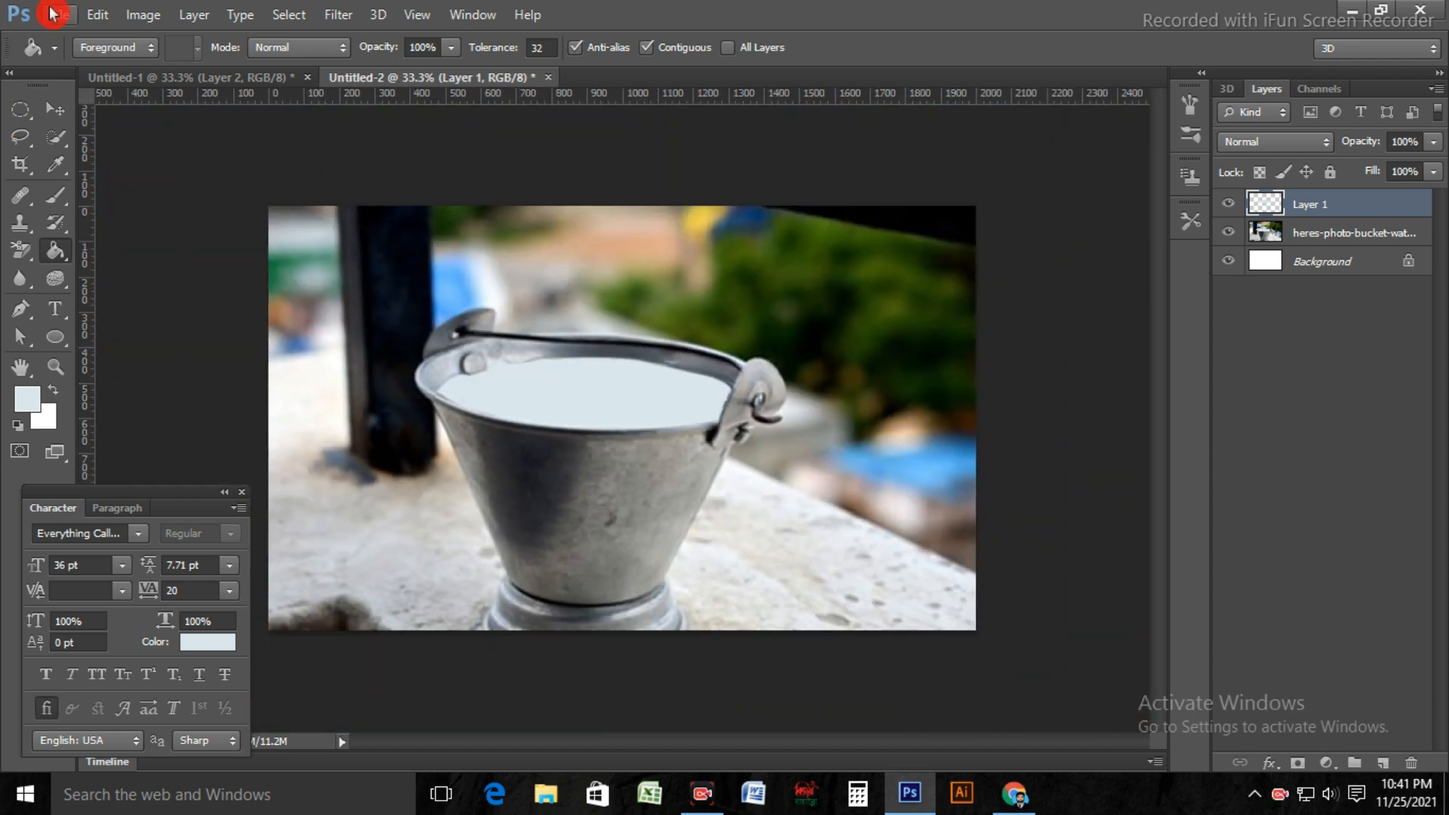
left_click(57, 18)
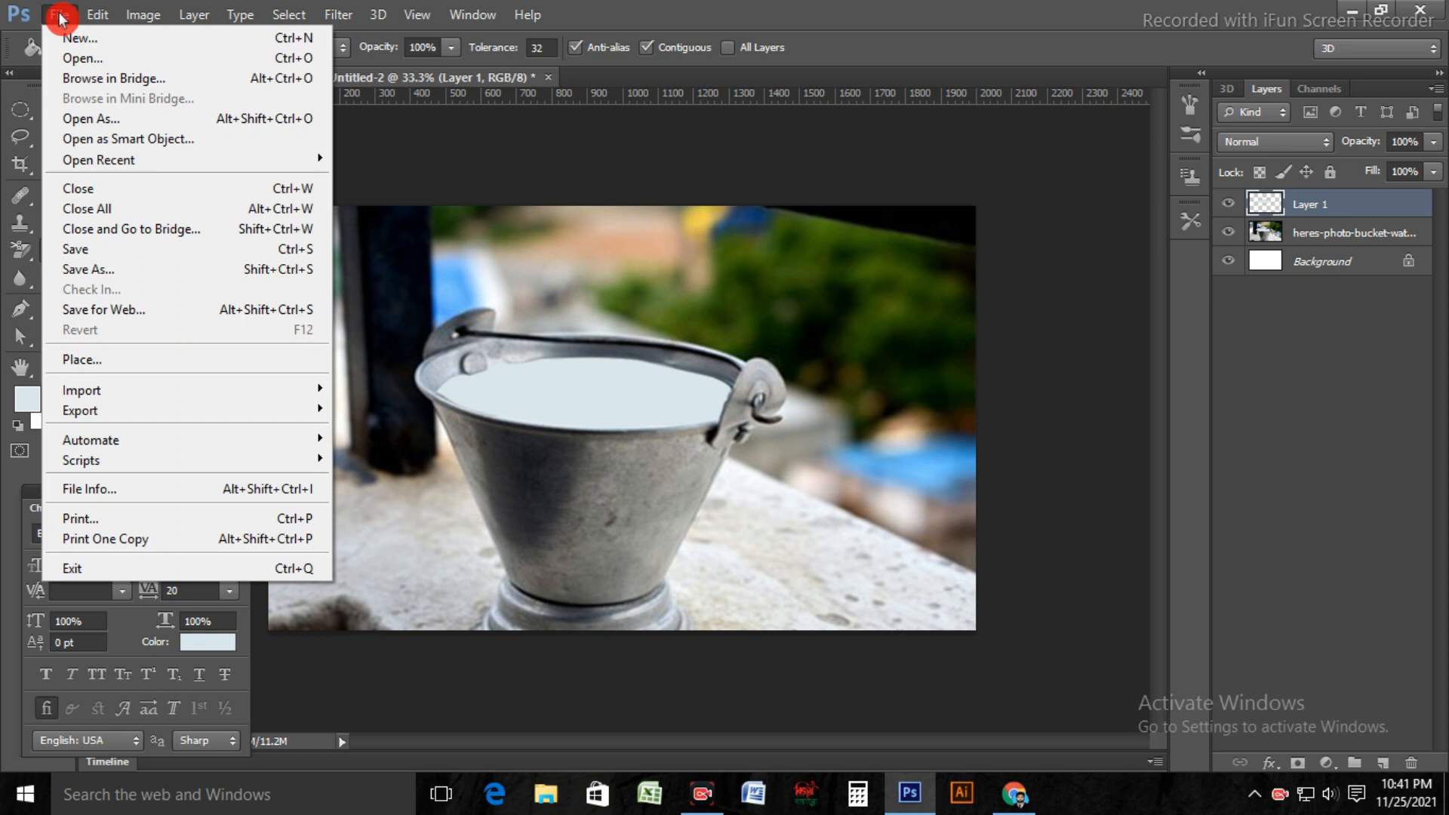
left_click(119, 359)
scroll(887, 421, "down", 5)
scroll(887, 420, "up", 5)
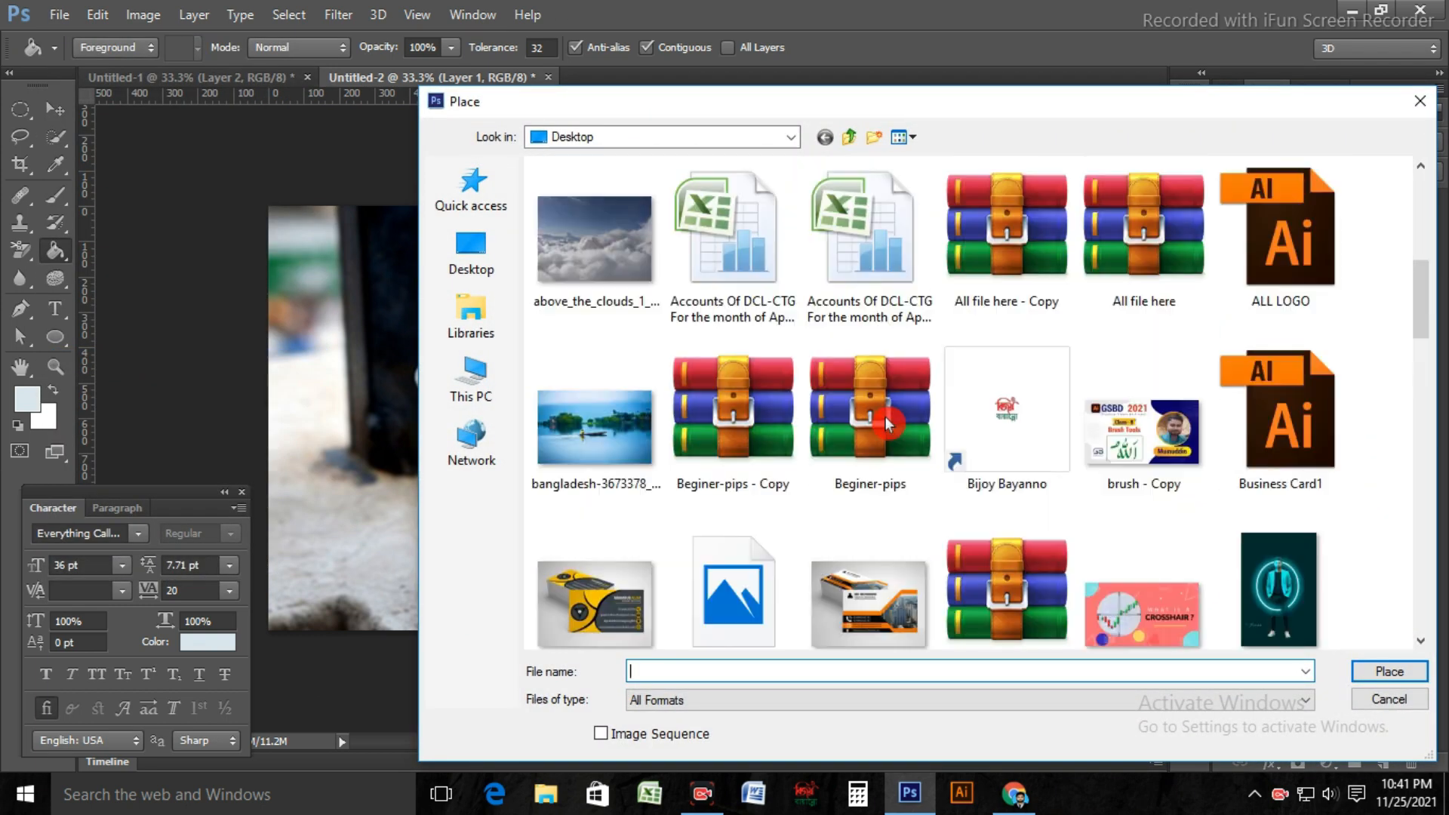
scroll(888, 425, "down", 10)
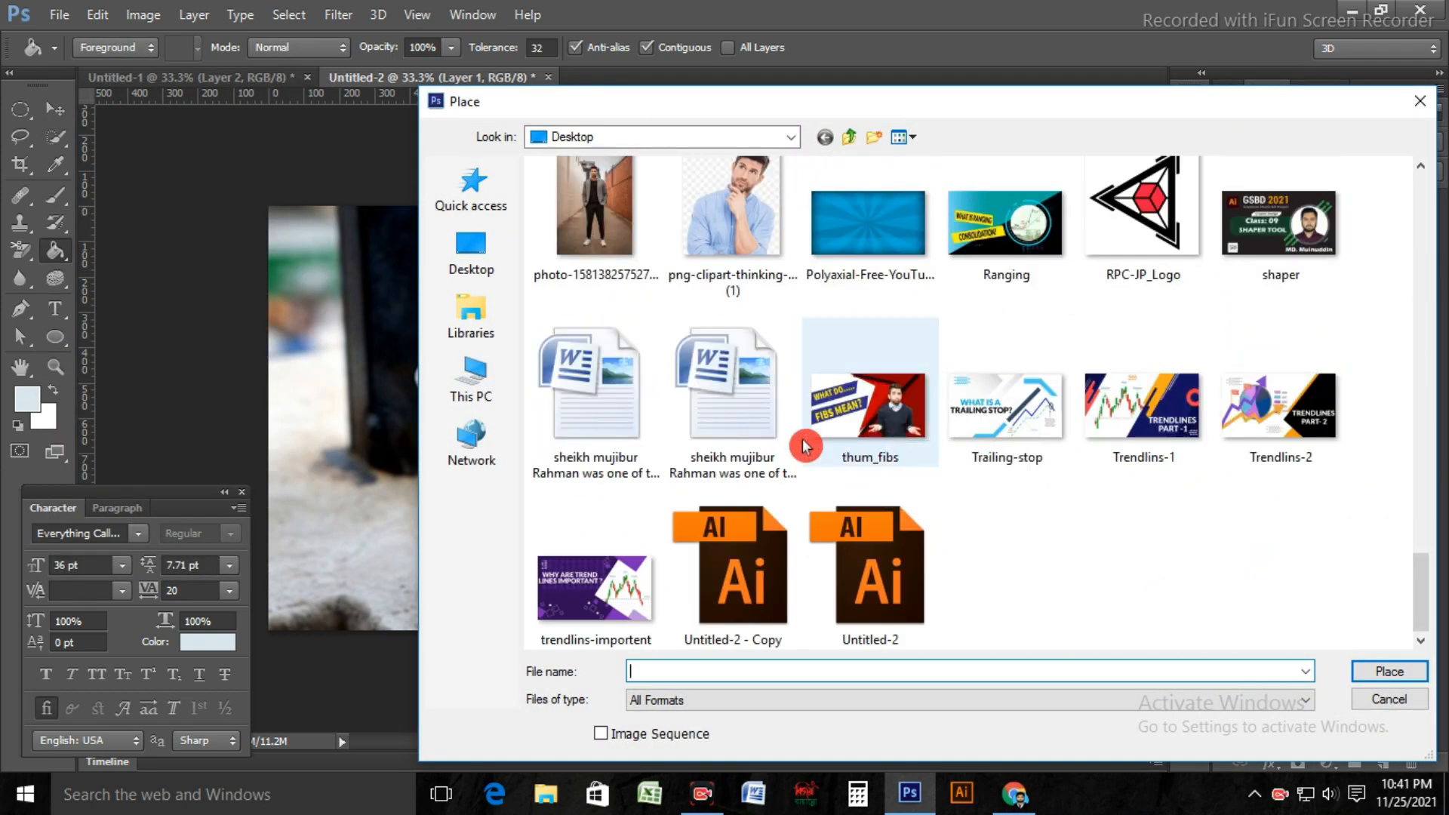
scroll(893, 483, "up", 4)
scroll(790, 442, "up", 5)
scroll(1029, 491, "down", 2)
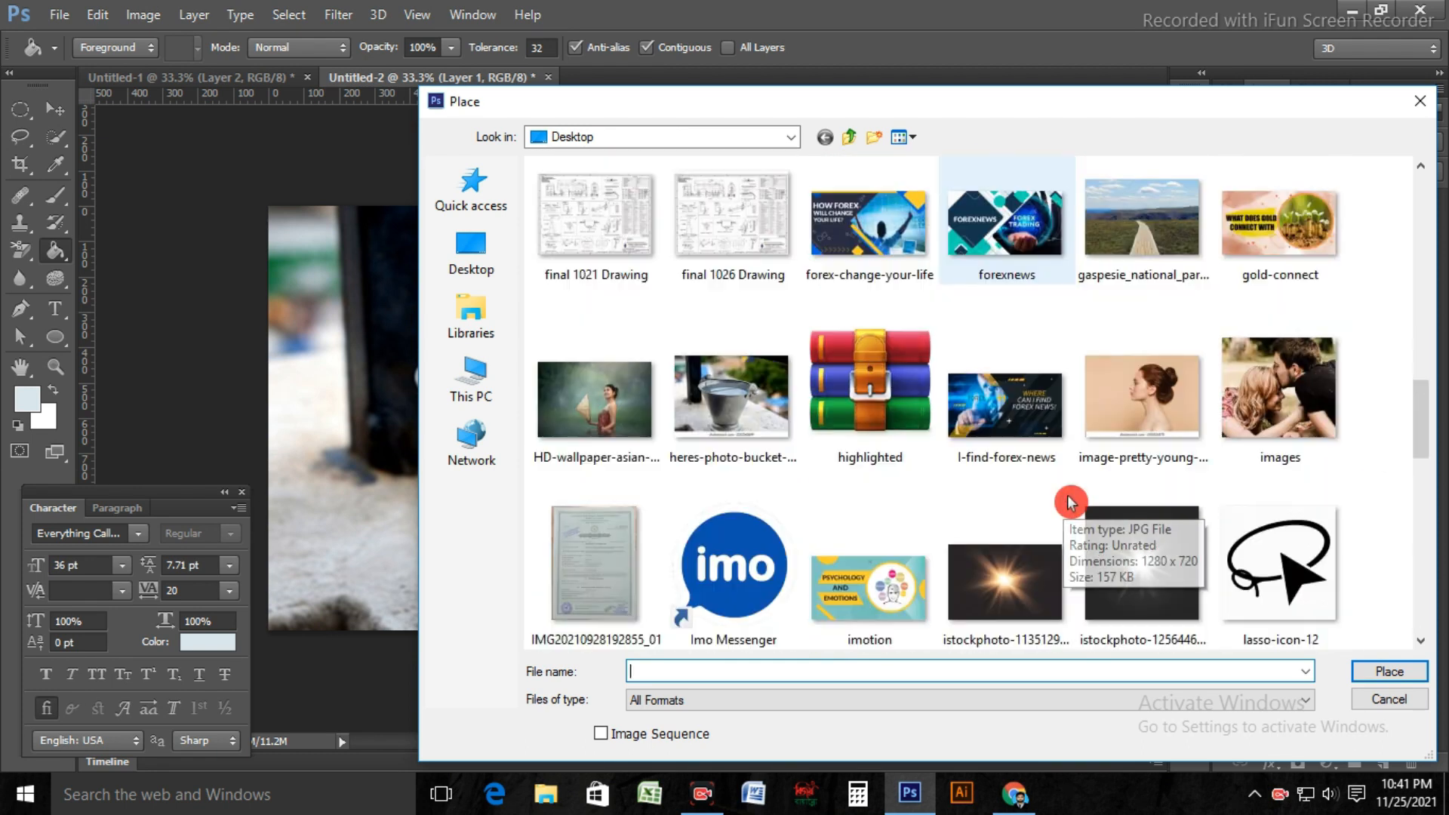
left_click(596, 400)
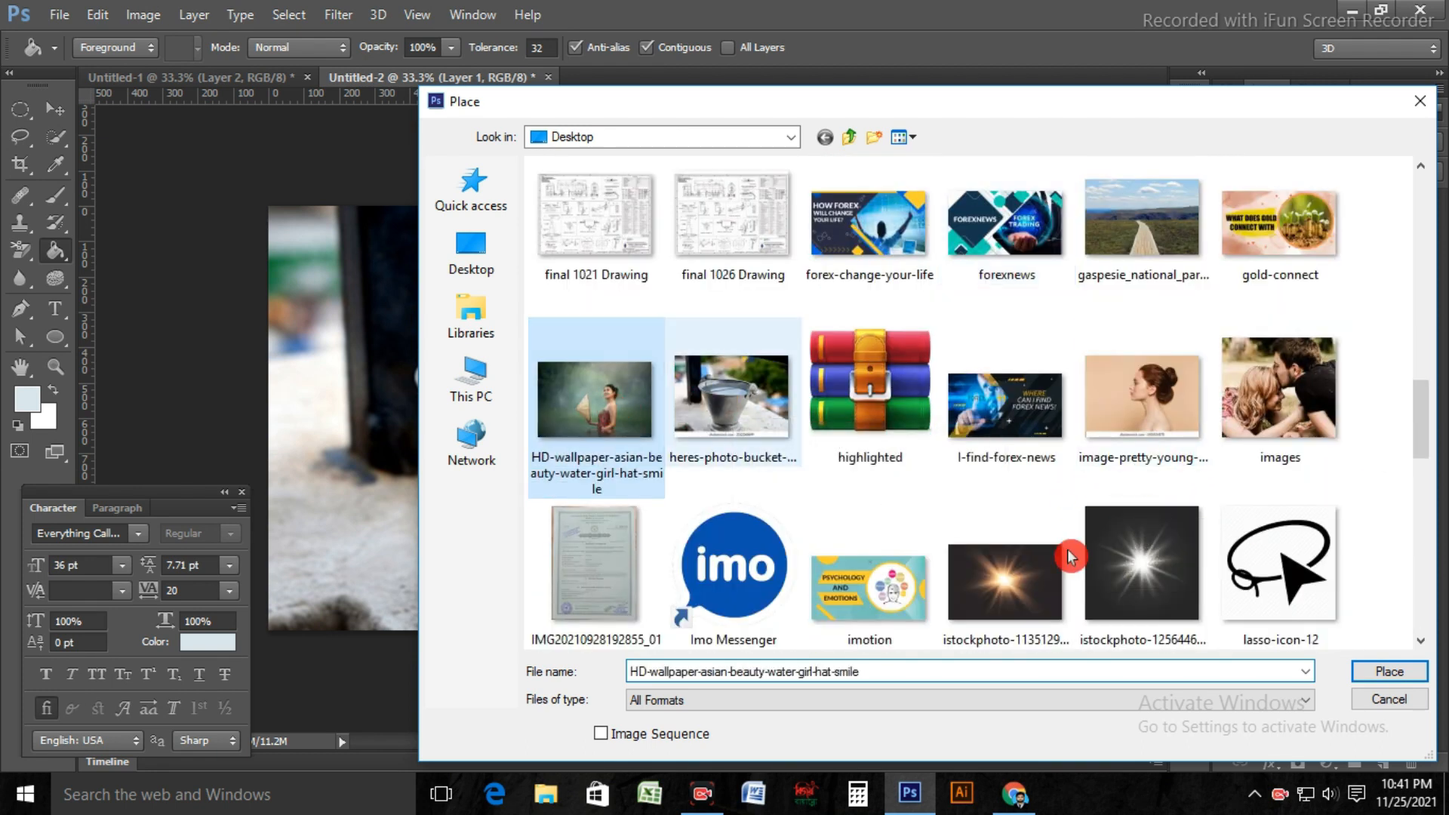
left_click(1389, 674)
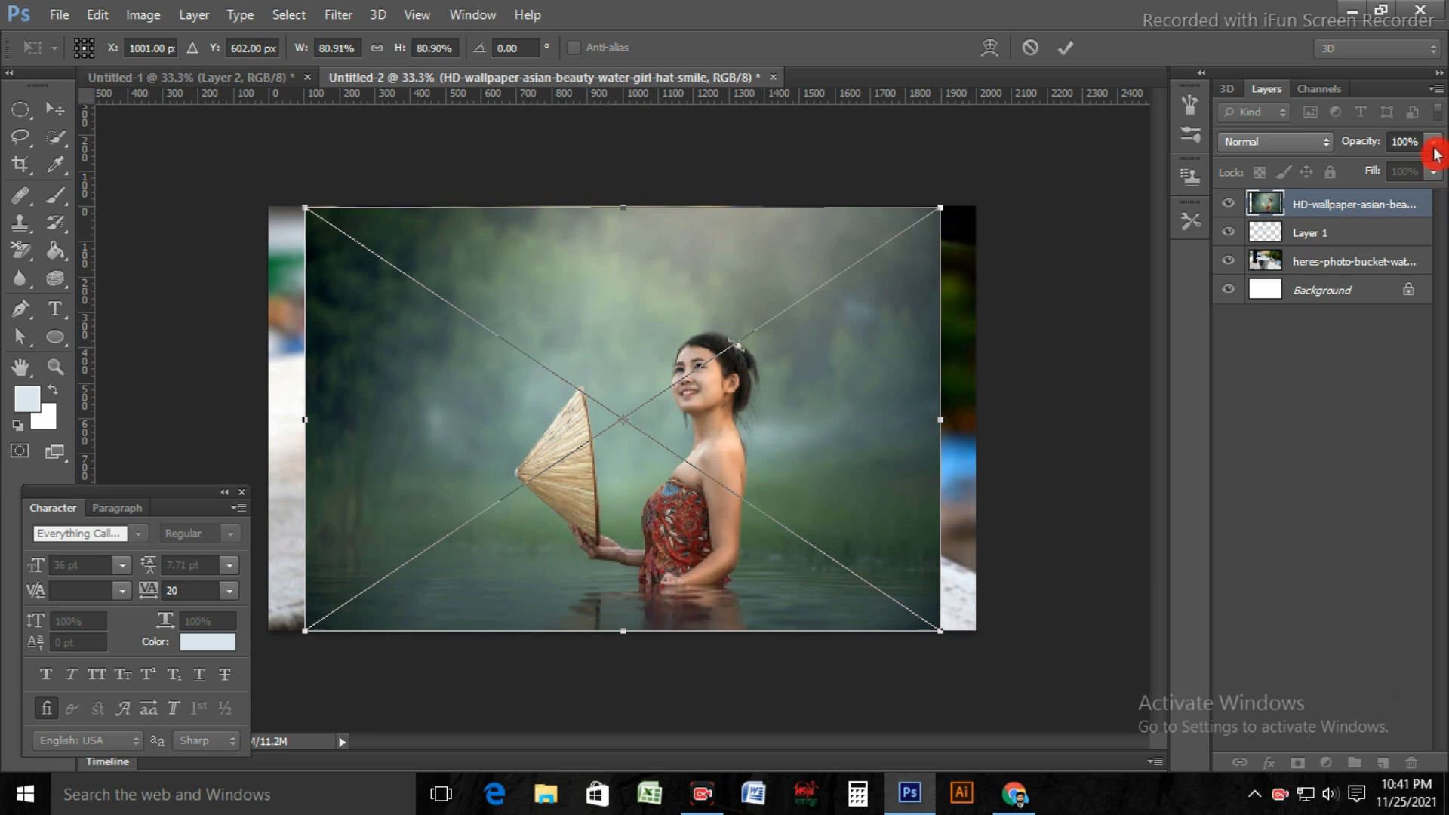
Step: Set the placed photo's opacity to 52% and scale it to about 57%, positioning the woman over the bucket's water
left_click_drag(1436, 149, 1385, 168)
left_click_drag(749, 574, 705, 526)
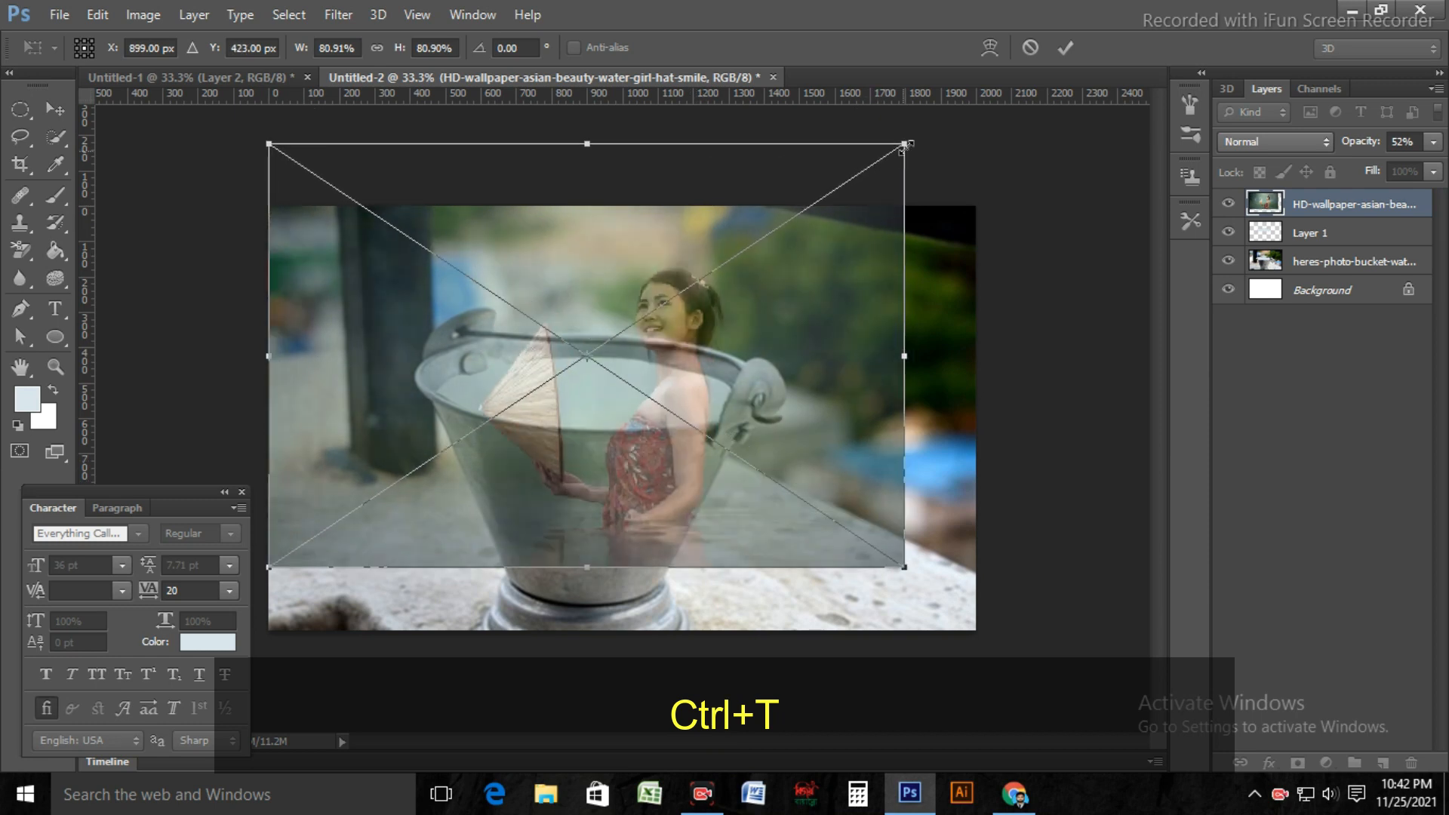
left_click_drag(904, 145, 810, 209)
left_click_drag(672, 452, 636, 397)
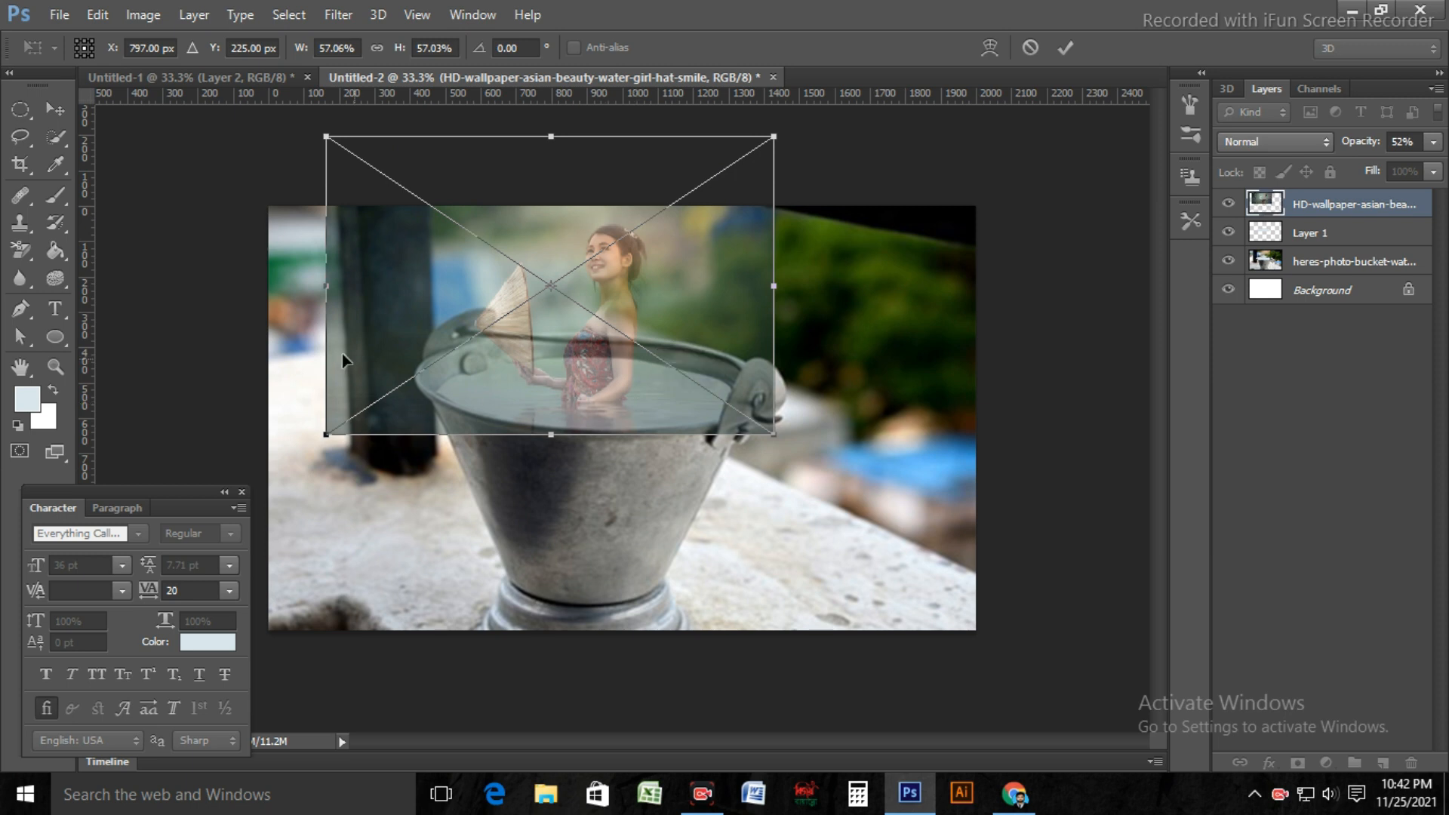
mouse_move(325, 135)
left_mouse_down()
mouse_move(337, 145)
mouse_move(326, 138)
left_mouse_up()
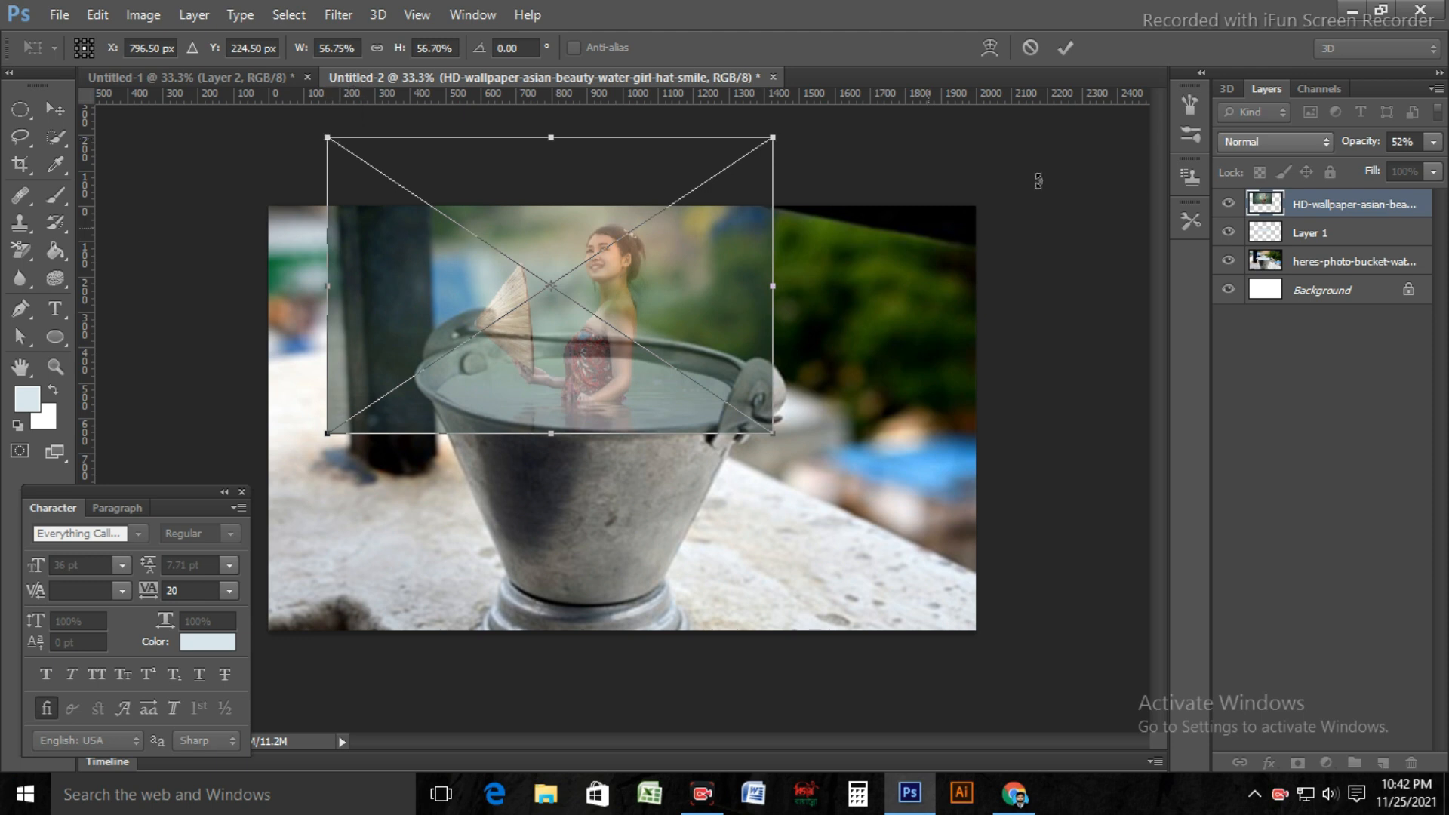
left_click(1068, 51)
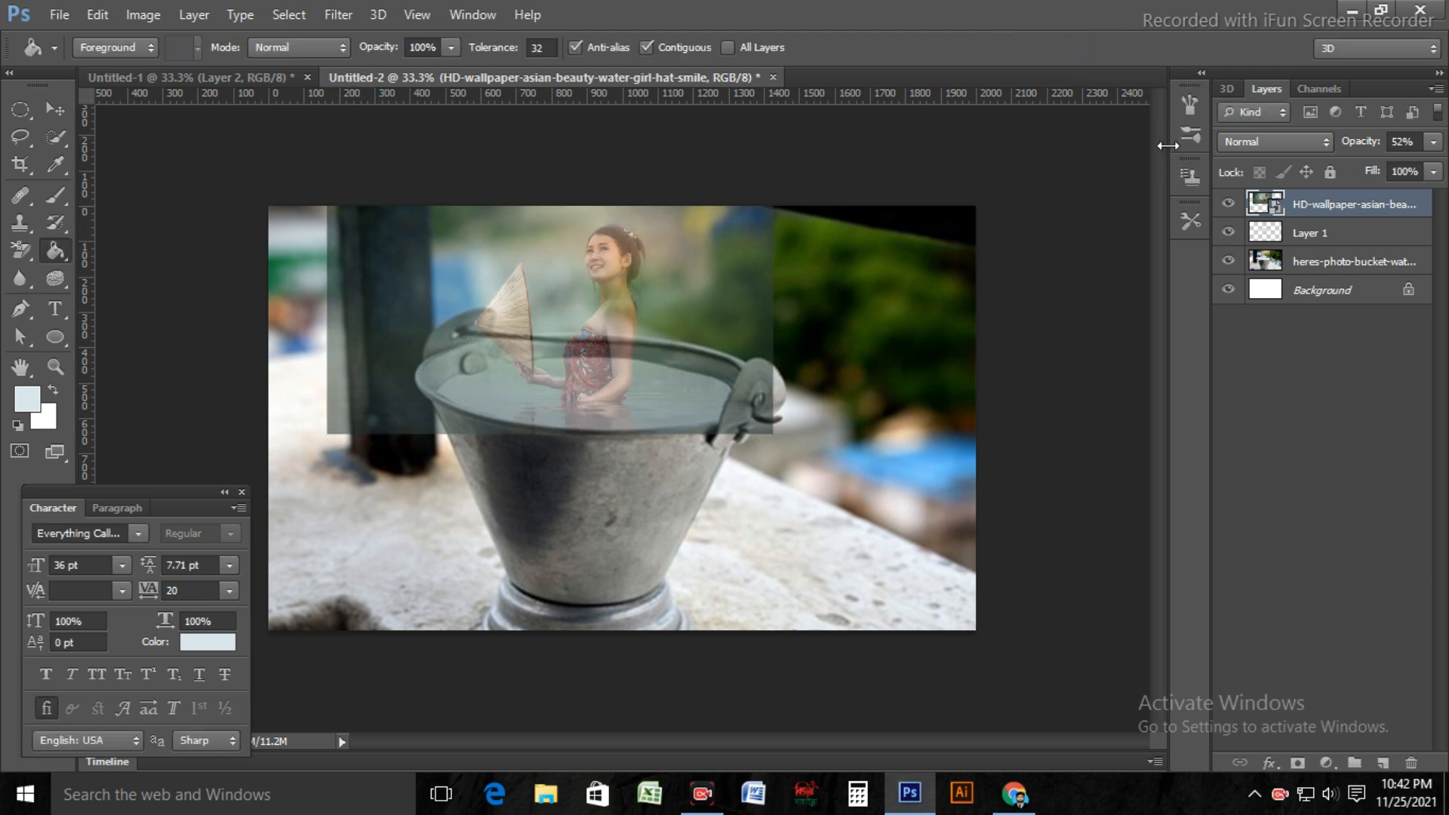
Step: Add an Inner Glow to the filled water layer, Layer 1, and set the glow colour to green 2ec400
left_click(1308, 236)
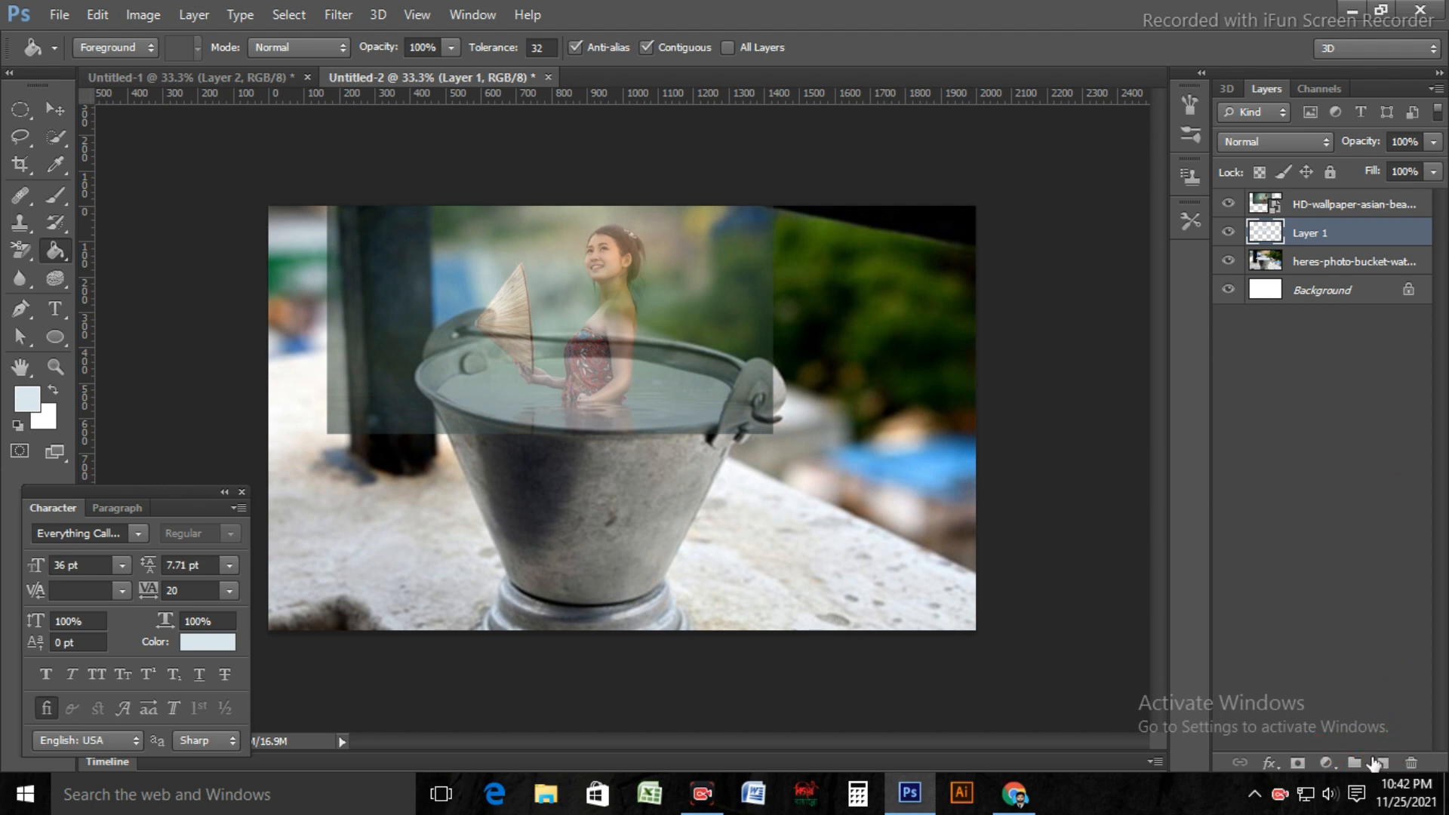
left_click(1270, 764)
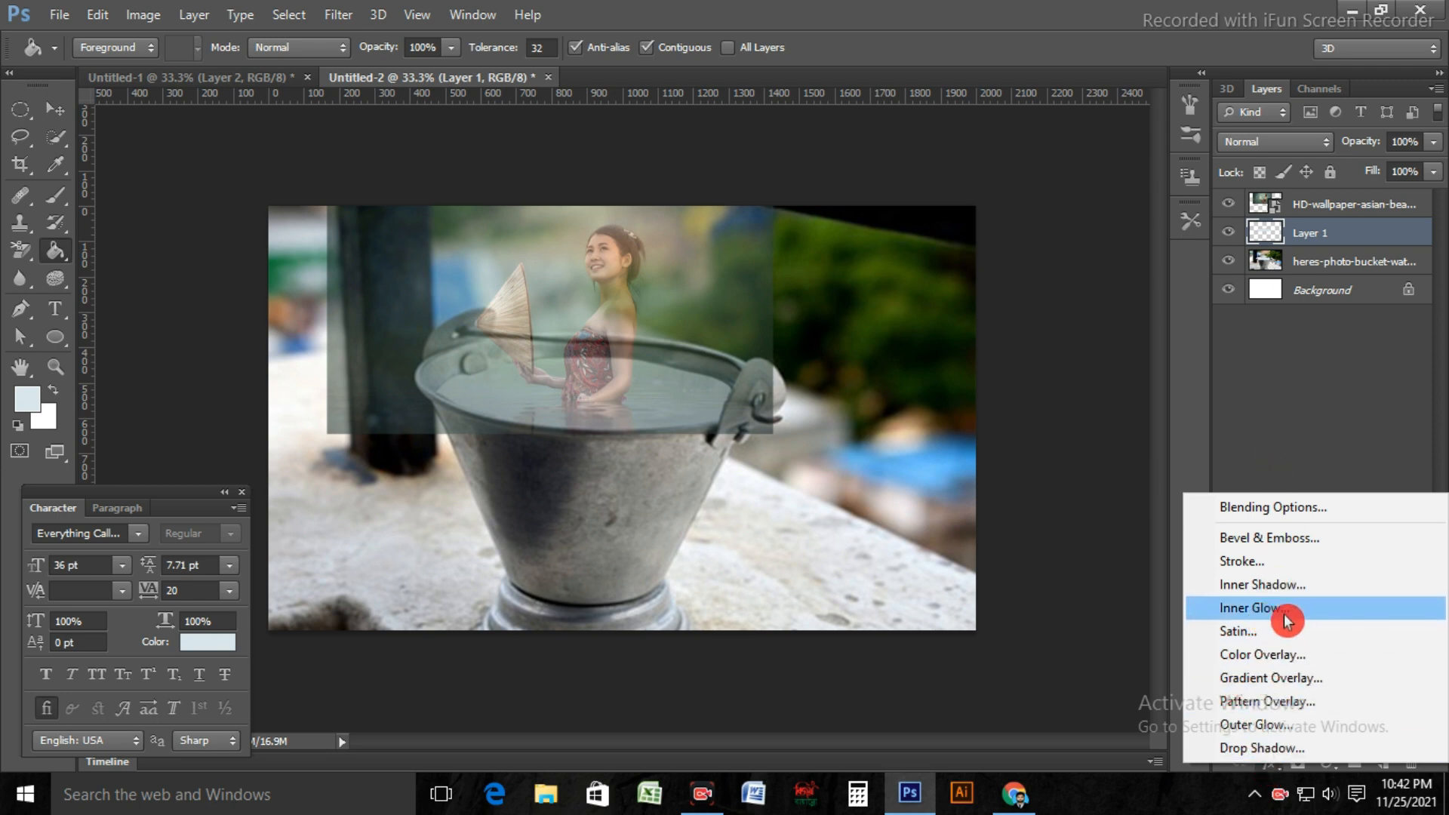
left_click(1287, 618)
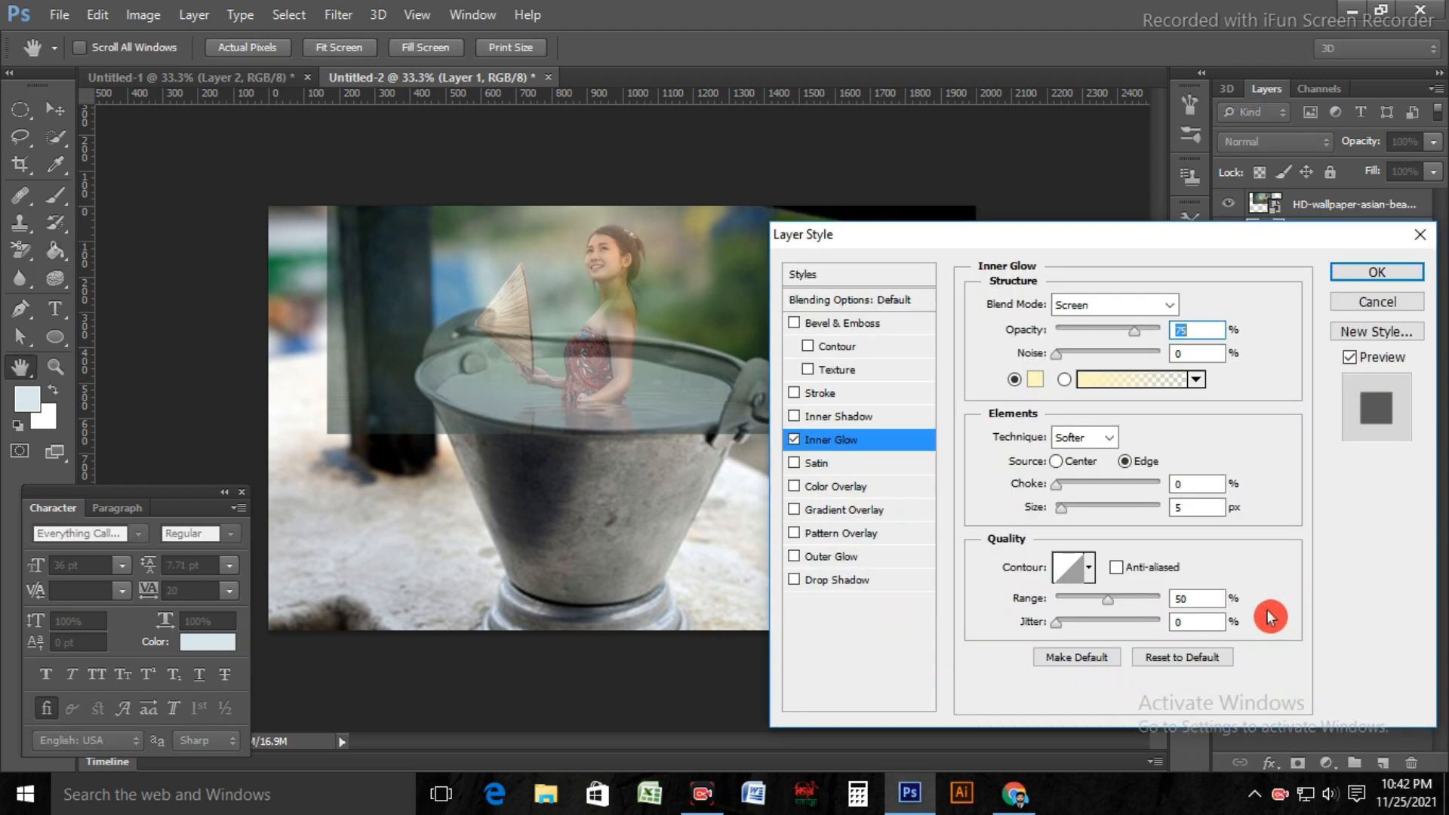
left_click(1037, 381)
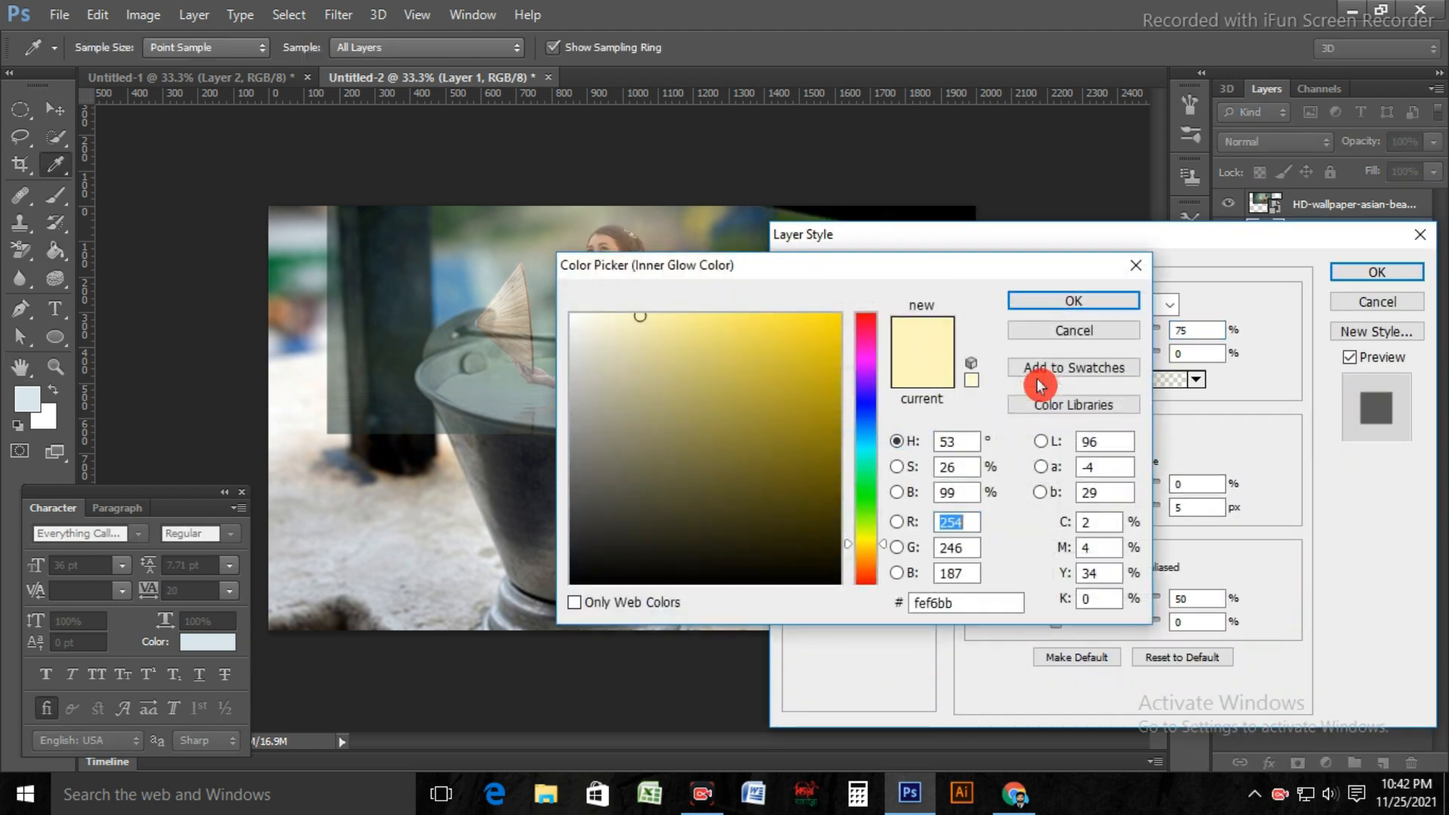
left_click(869, 521)
left_click_drag(870, 526, 868, 506)
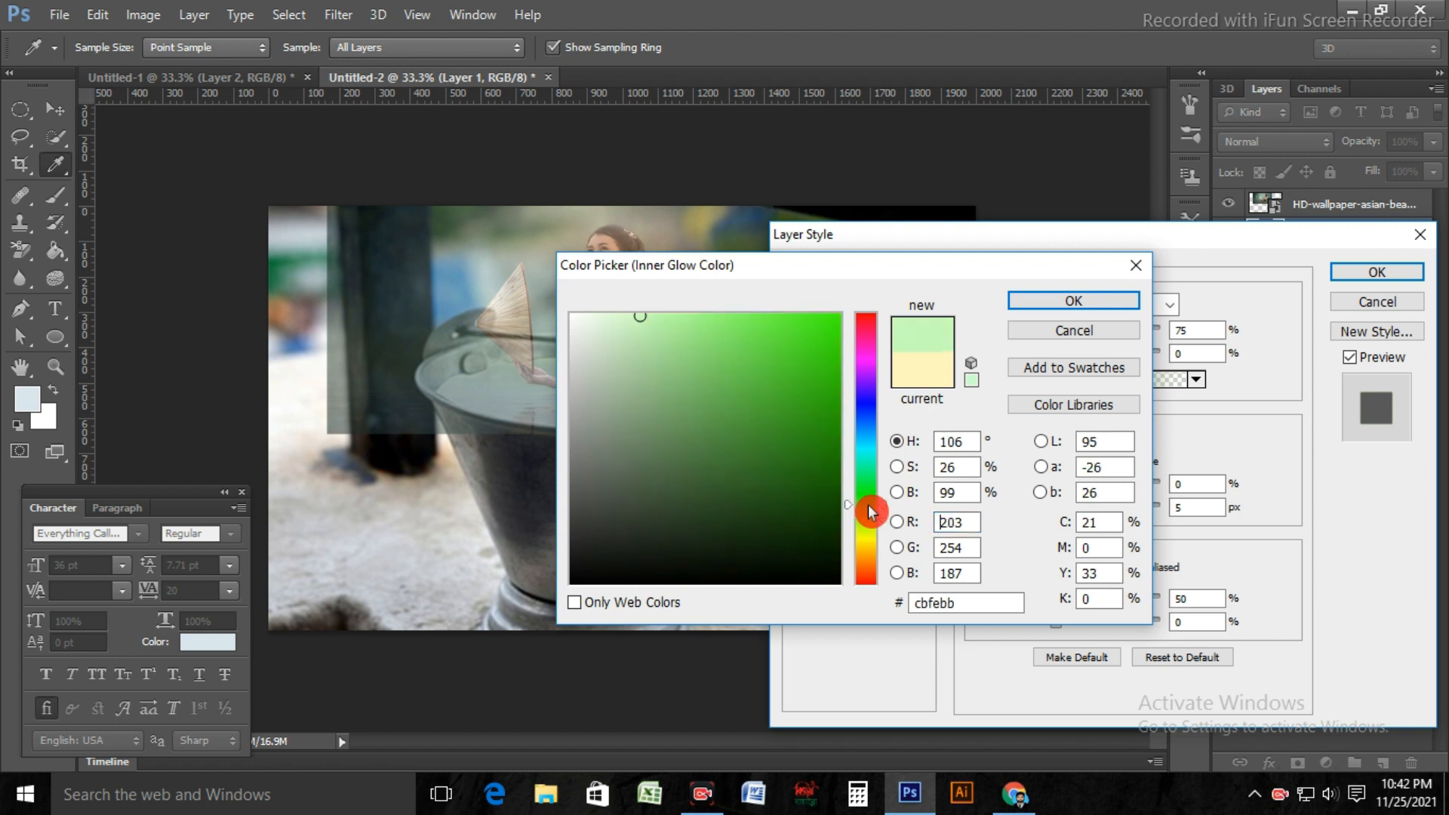
left_click(818, 453)
mouse_move(817, 453)
left_mouse_down()
mouse_move(793, 472)
mouse_move(835, 443)
mouse_move(835, 458)
mouse_move(831, 348)
mouse_move(840, 376)
left_mouse_up()
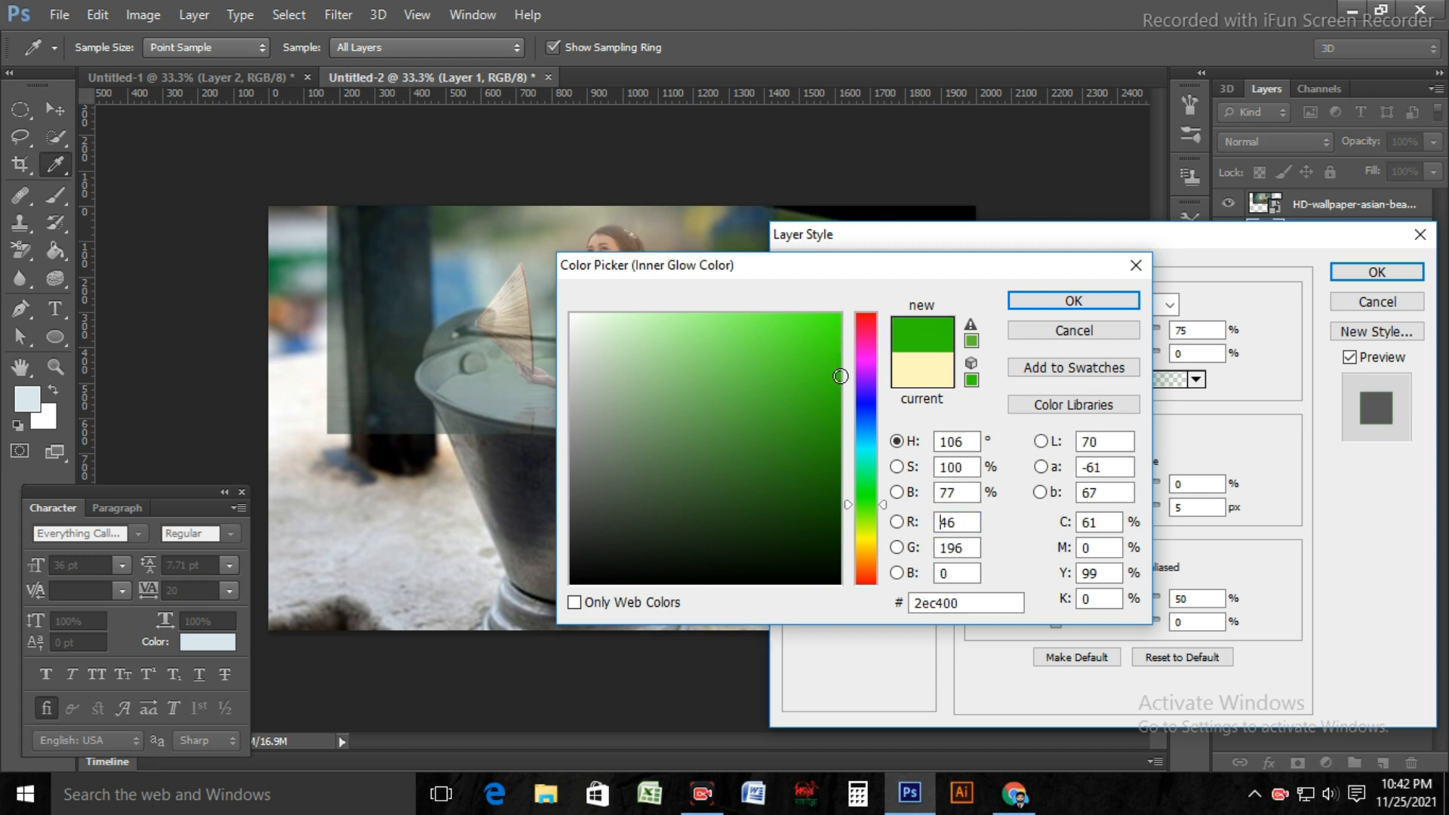
left_click(1096, 302)
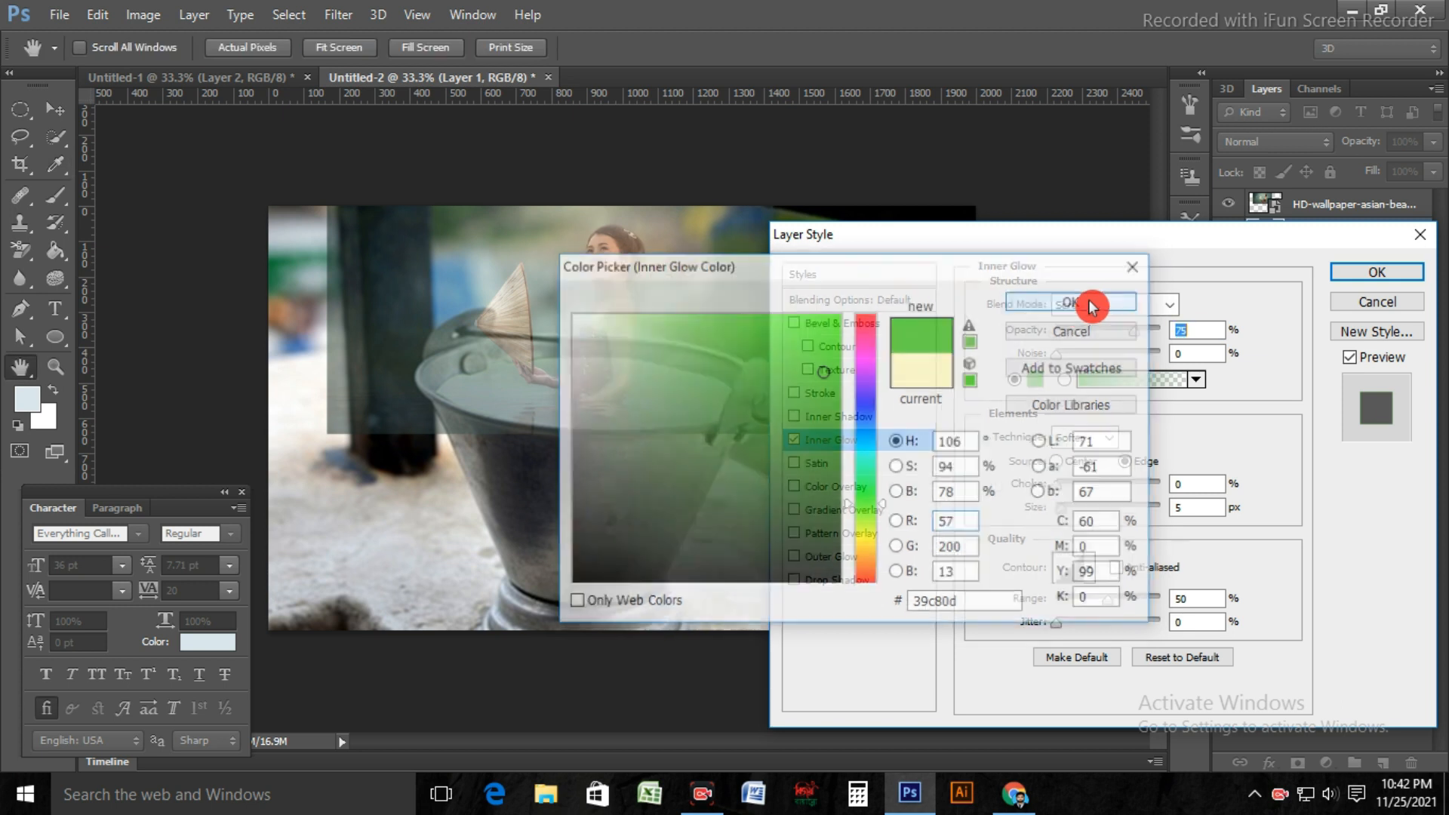
Step: Set the Inner Glow to Normal blend mode, 62% opacity and 43 px size, and apply the layer style
left_click(1172, 306)
left_click(1106, 10)
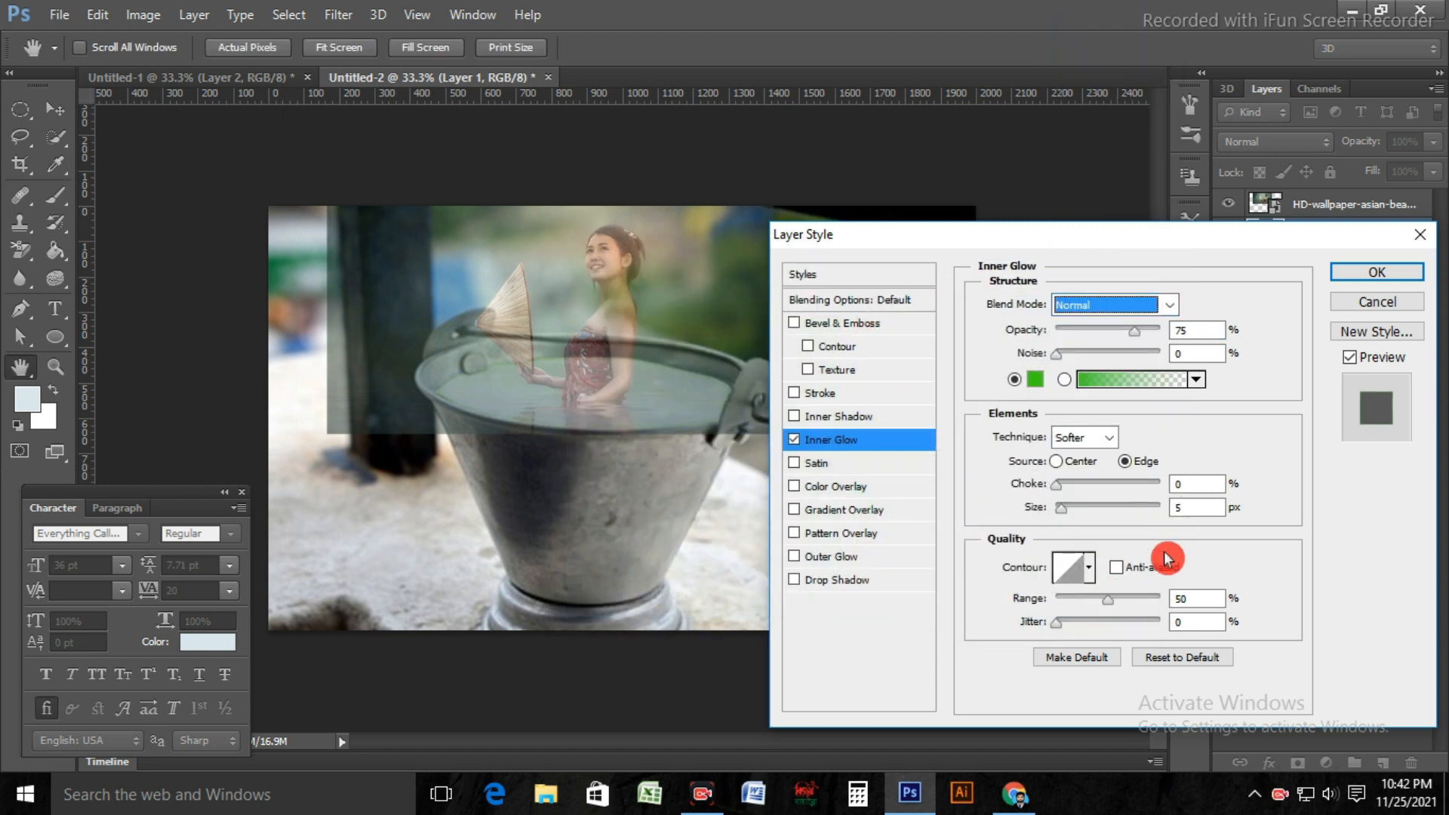
left_click(1066, 546)
left_click_drag(1063, 514, 1077, 520)
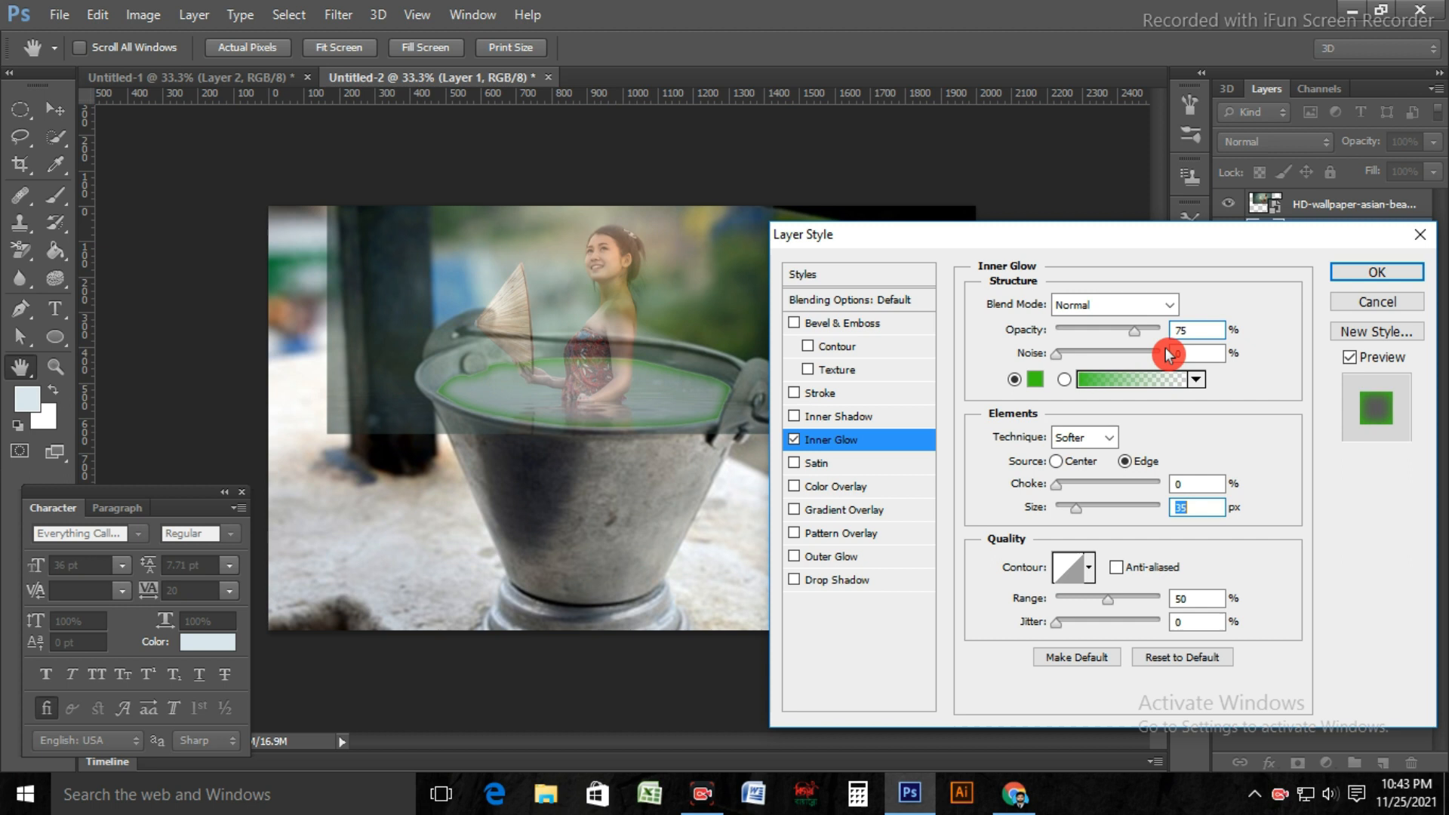
left_click_drag(1167, 336, 1125, 338)
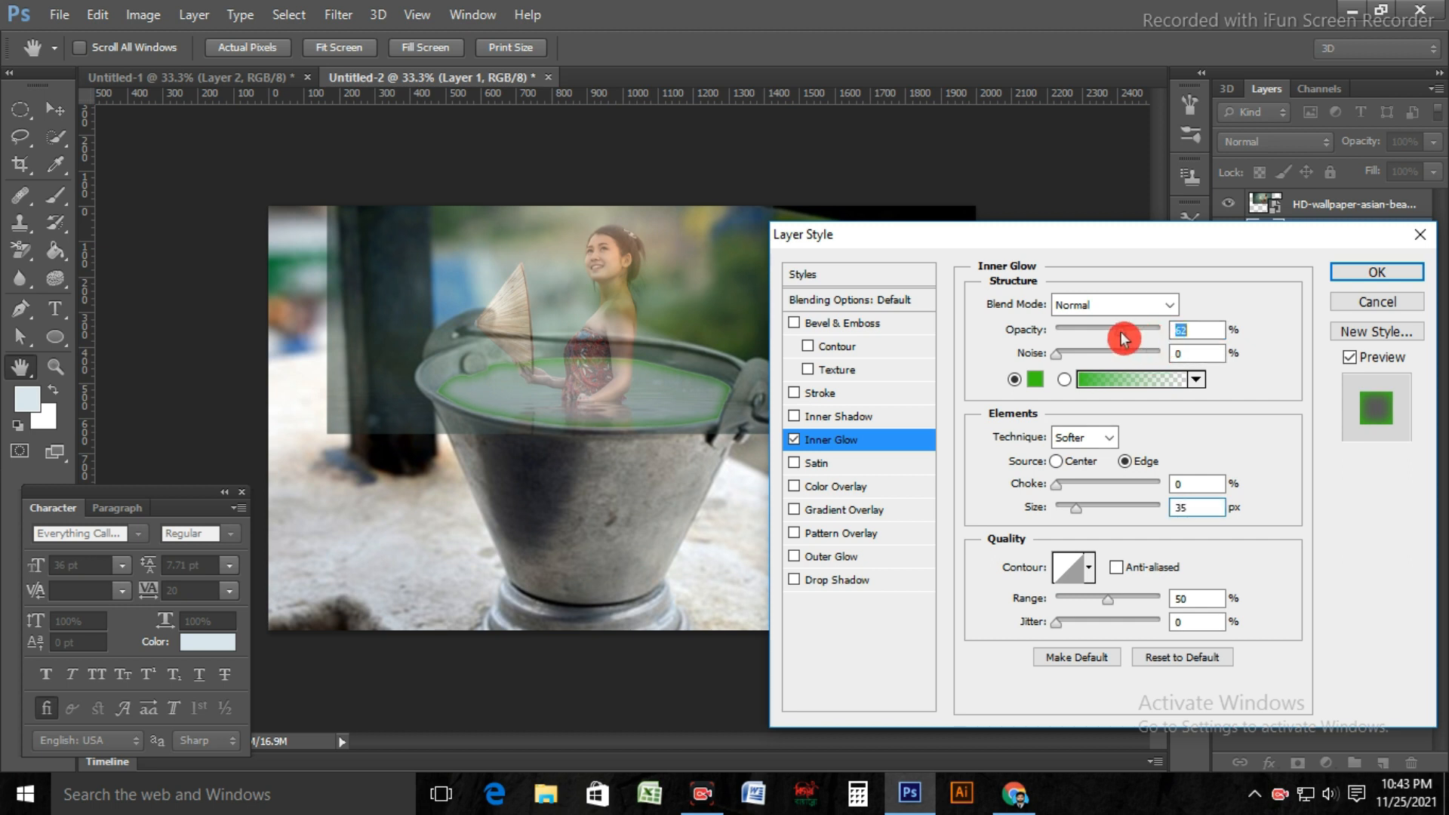
mouse_move(1077, 518)
left_mouse_down()
mouse_move(1094, 522)
mouse_move(1080, 518)
left_mouse_up()
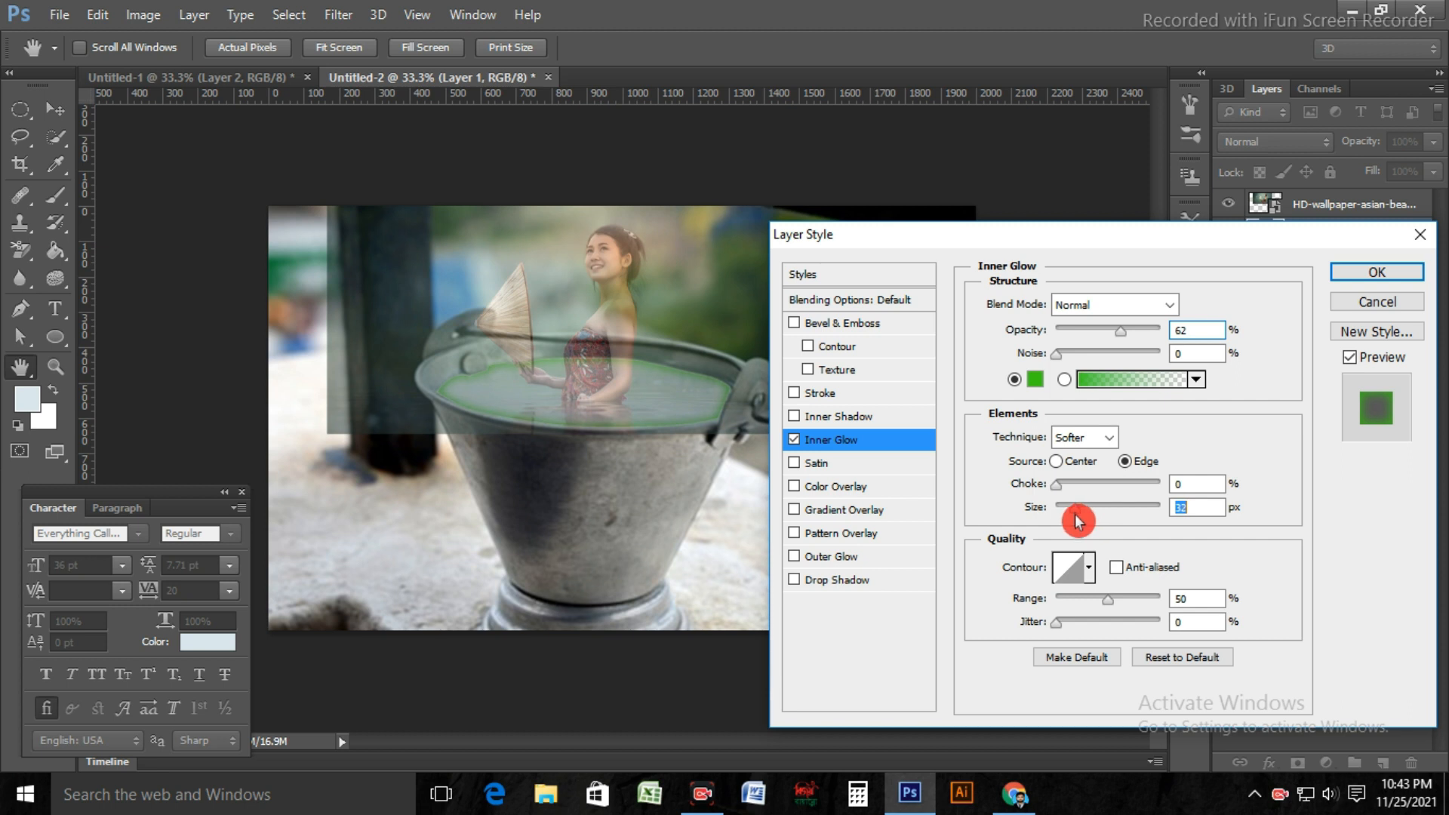
mouse_move(1079, 518)
left_mouse_down()
mouse_move(1062, 514)
mouse_move(1082, 515)
left_mouse_up()
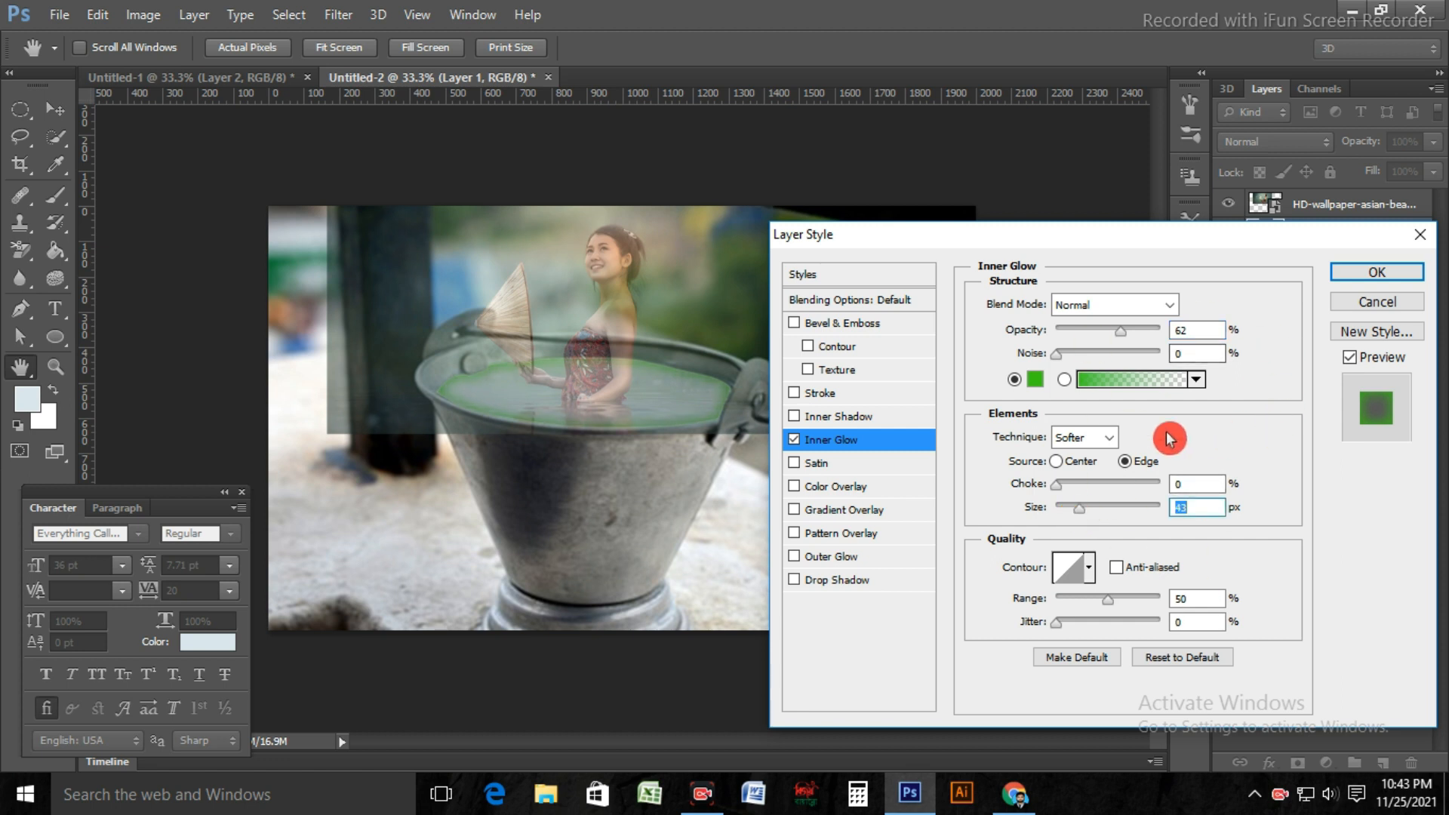
left_click(1377, 279)
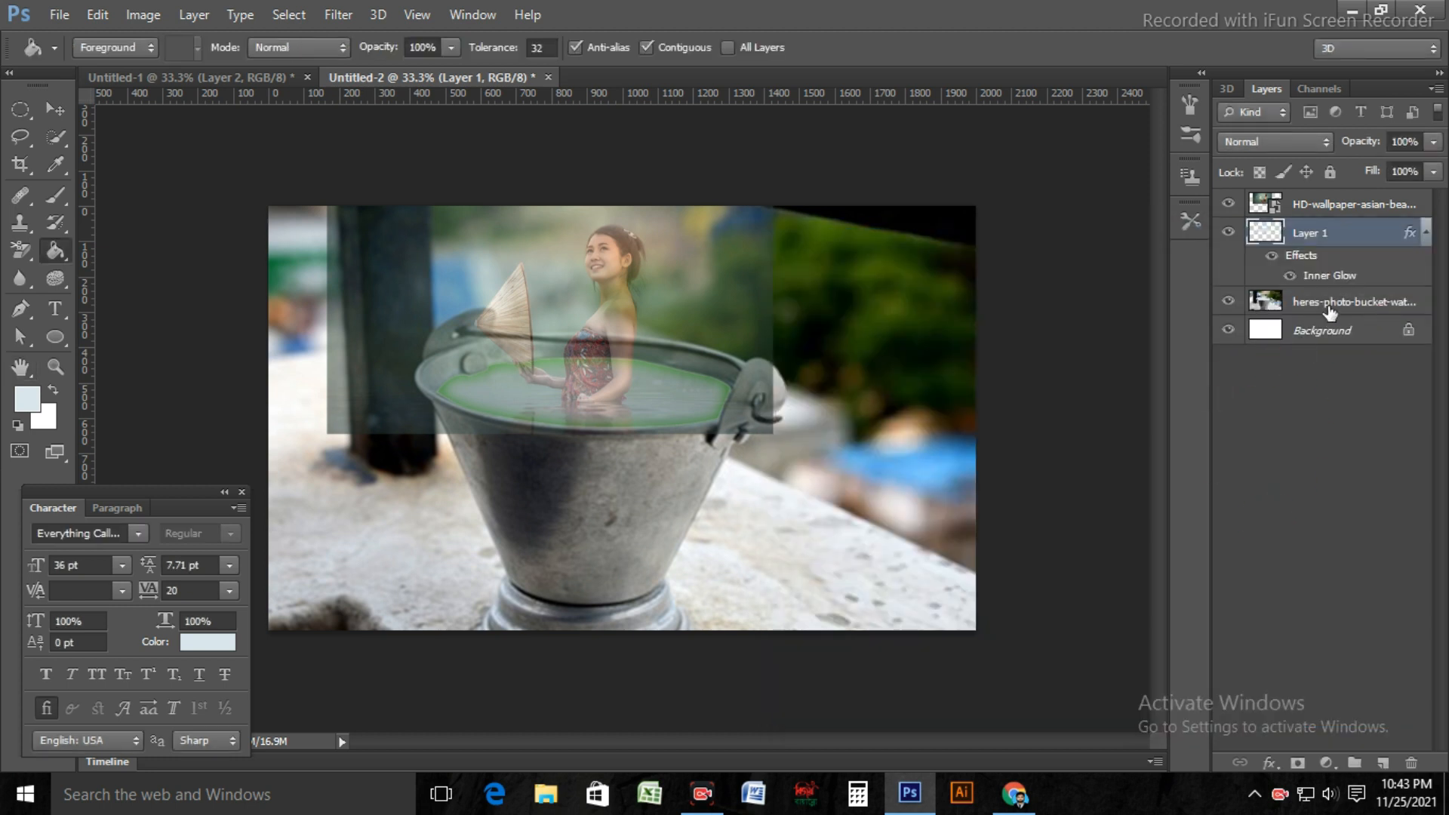
Step: Duplicate the placed photo layer of the woman and hide the upper copy
left_click(1324, 209)
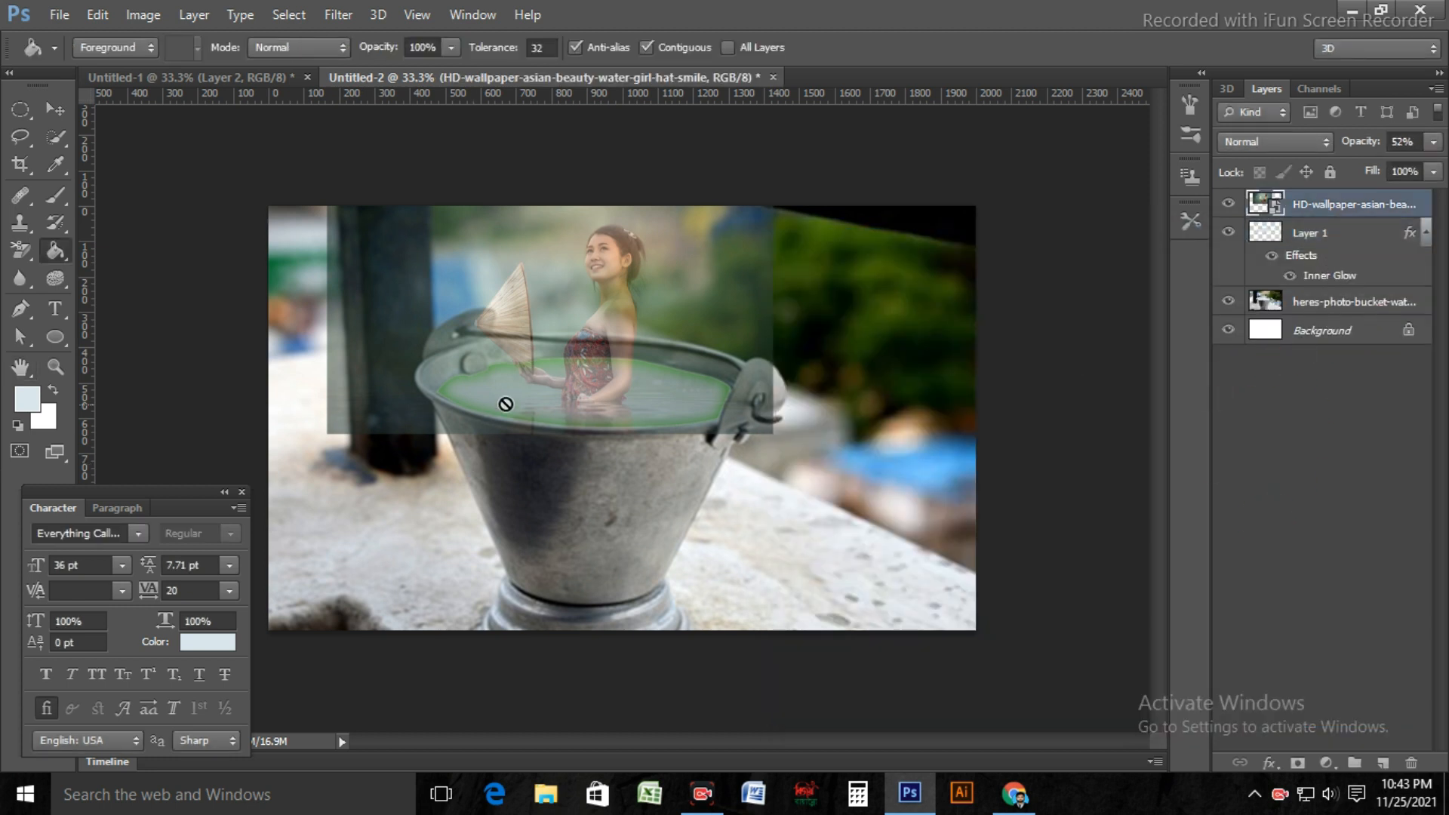
left_click(1230, 205)
left_click(1229, 205)
key("ctrl+j")
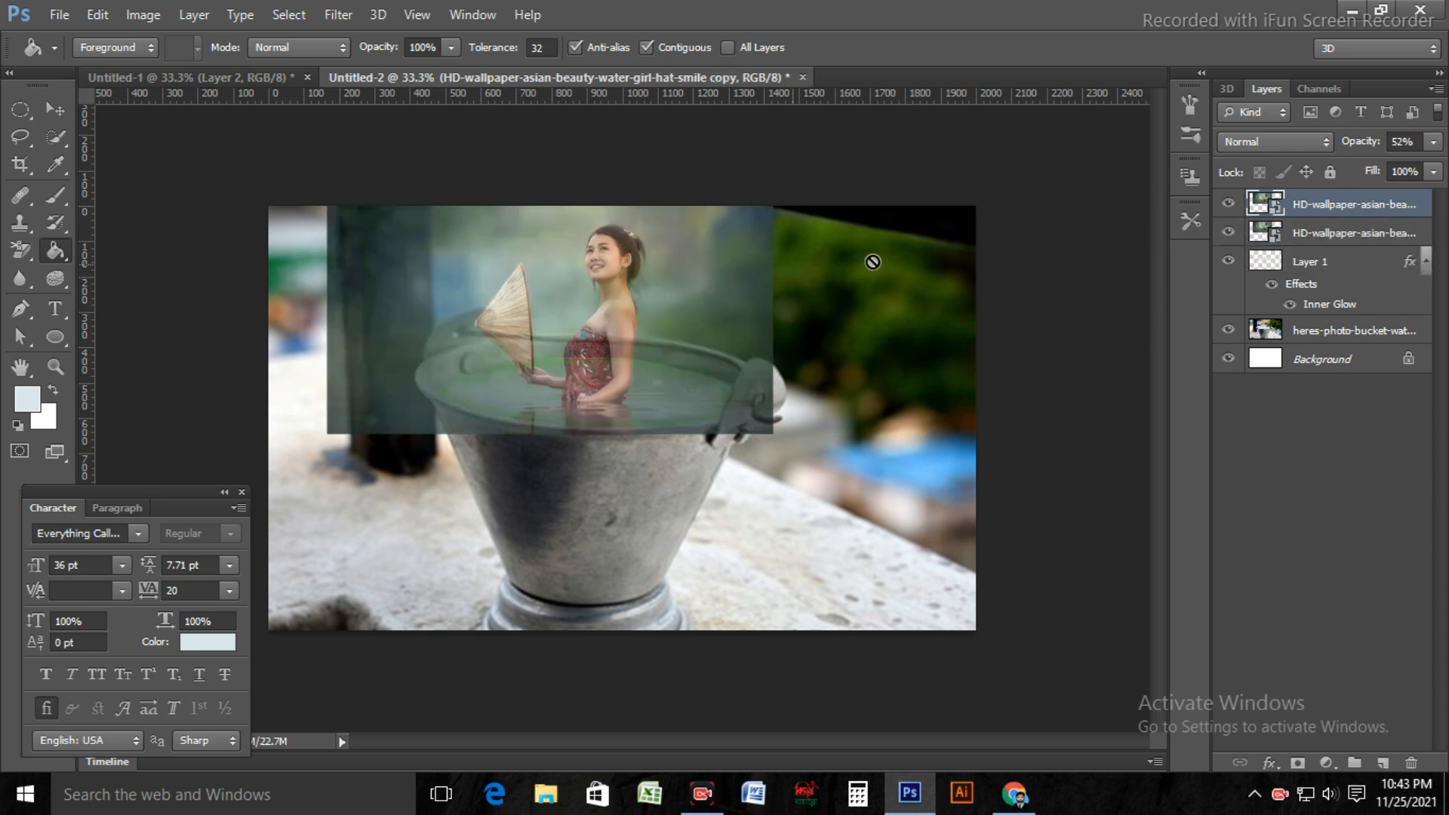
left_click(1229, 204)
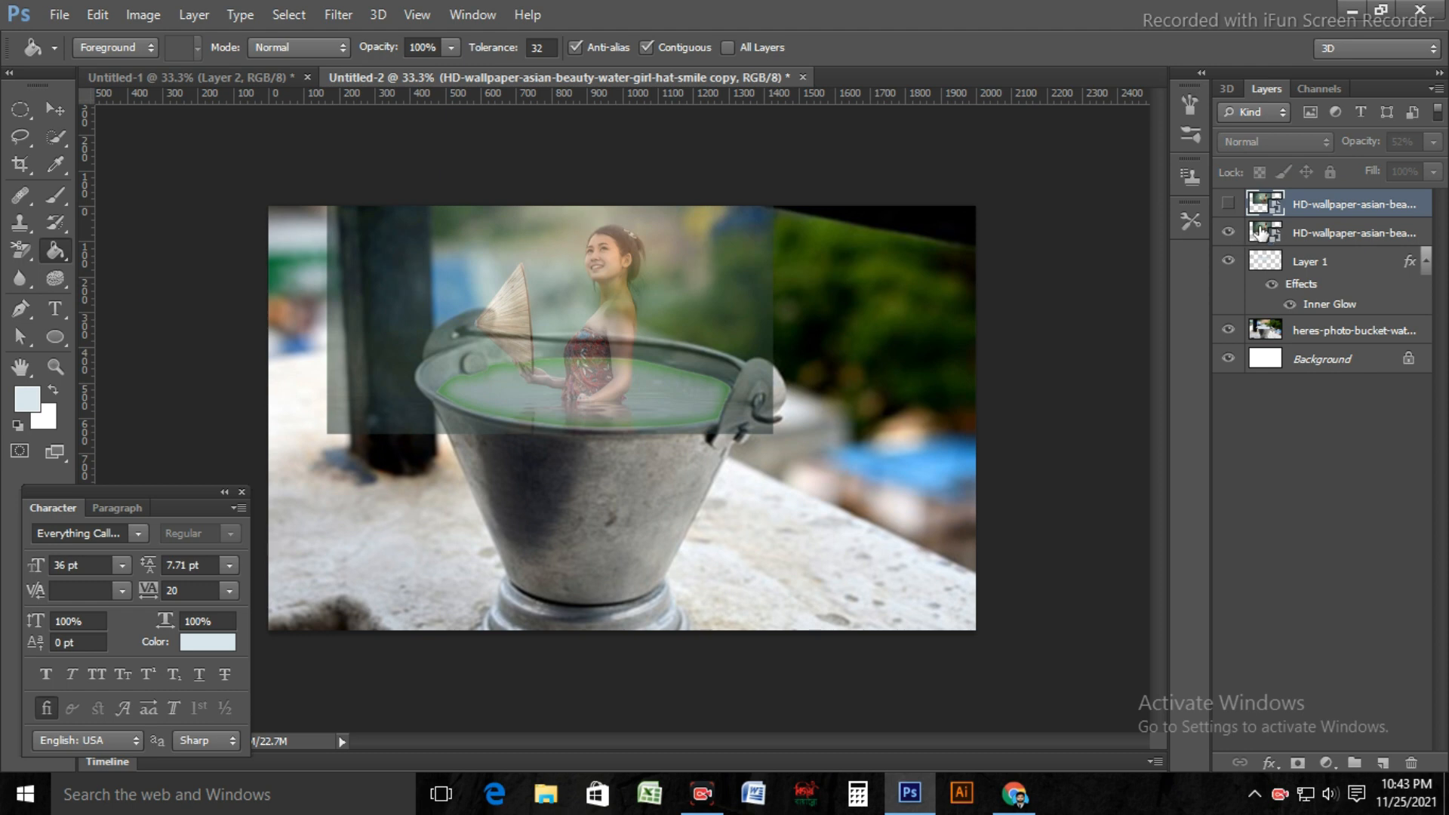
Step: Clip the lower photo layer of the woman to Layer 1 with a clipping mask and set its opacity to 100%
left_click(1297, 234)
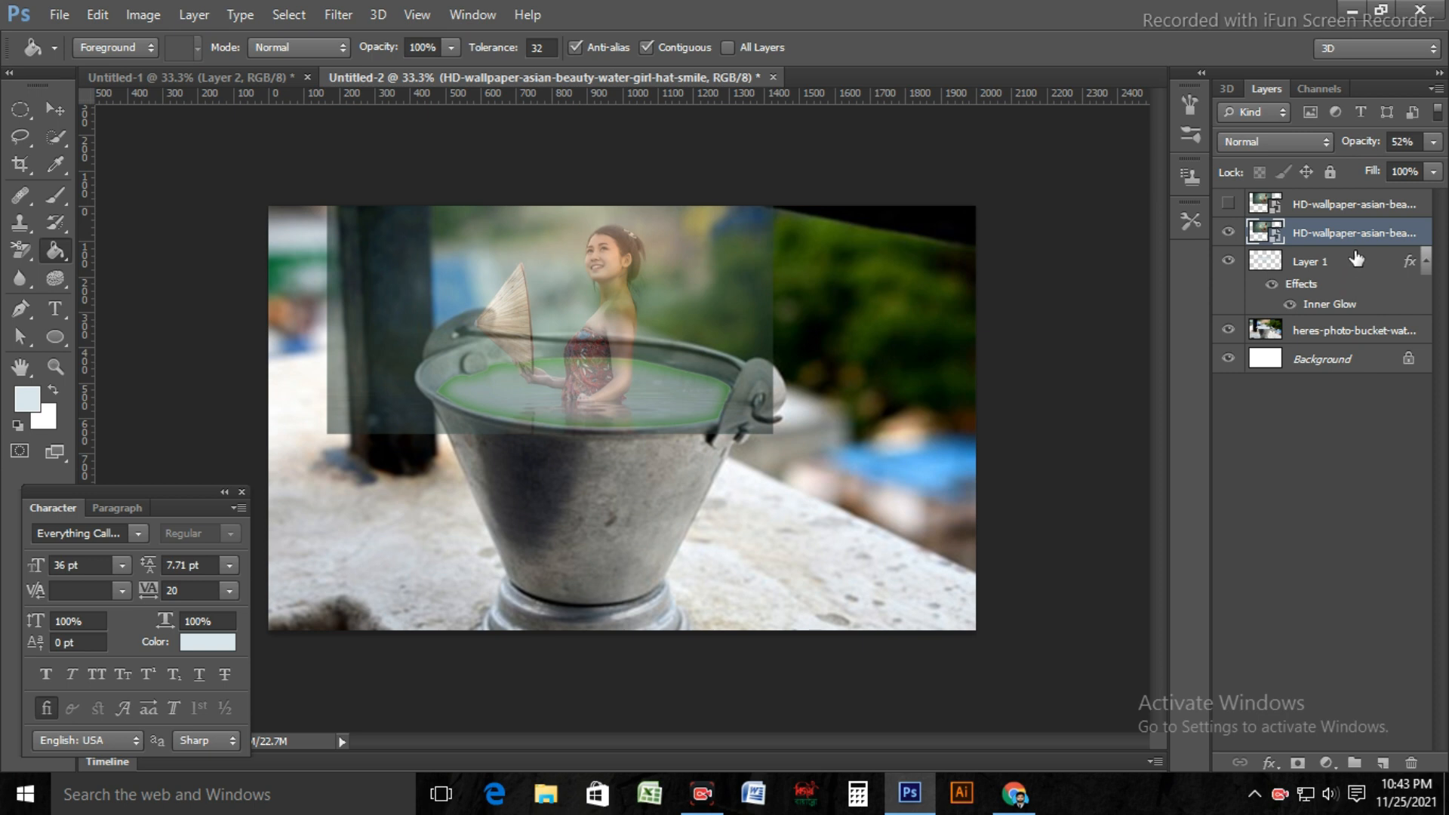
mouse_move(1357, 259)
left_mouse_down()
mouse_move(1374, 238)
mouse_move(1376, 260)
mouse_move(1378, 239)
mouse_move(1078, 250)
mouse_move(1374, 284)
mouse_move(1427, 236)
mouse_move(1377, 246)
left_mouse_up()
key("alt")
left_click(1377, 246, "alt")
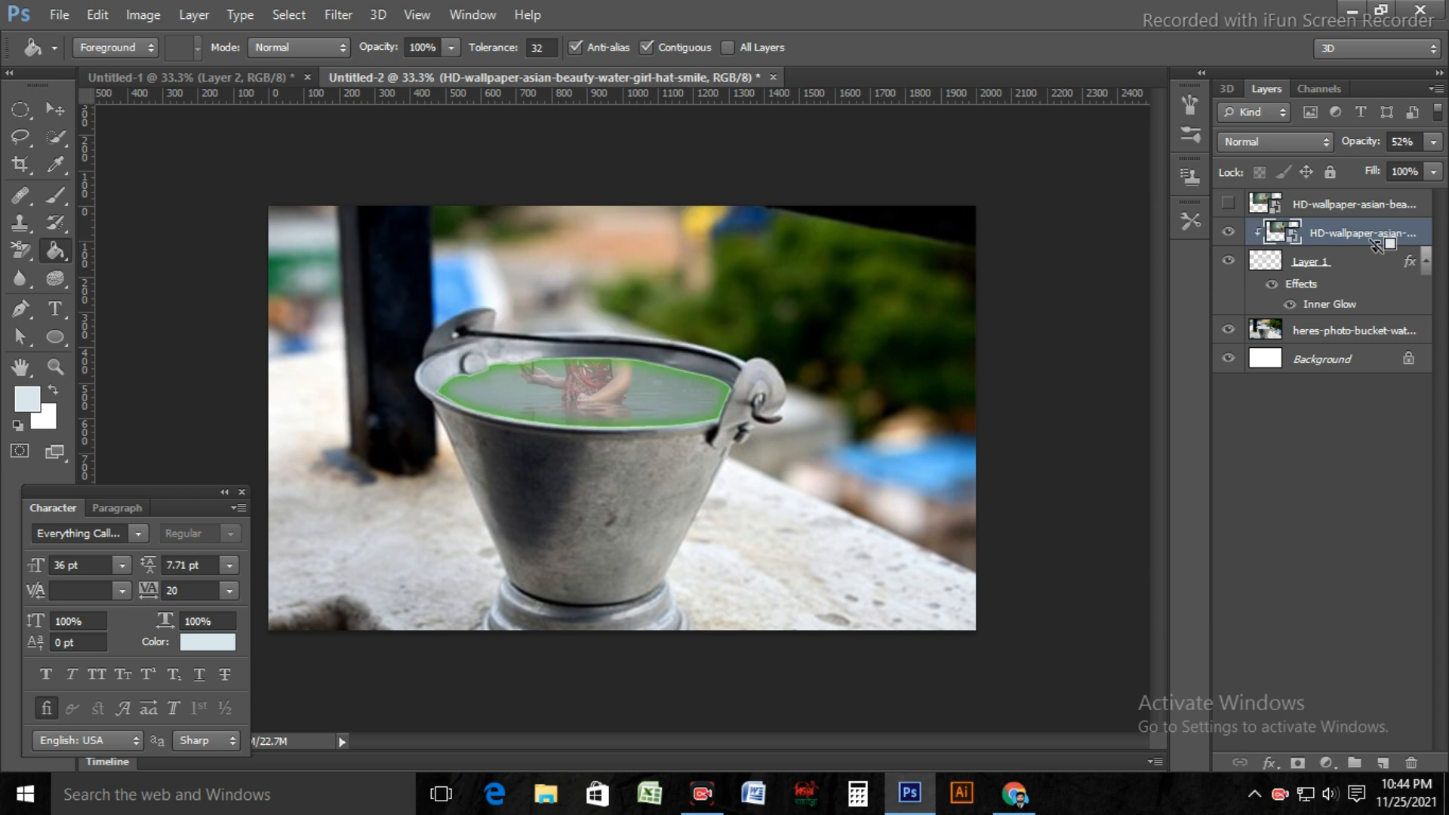
key("ctrl+z")
right_click(1378, 238)
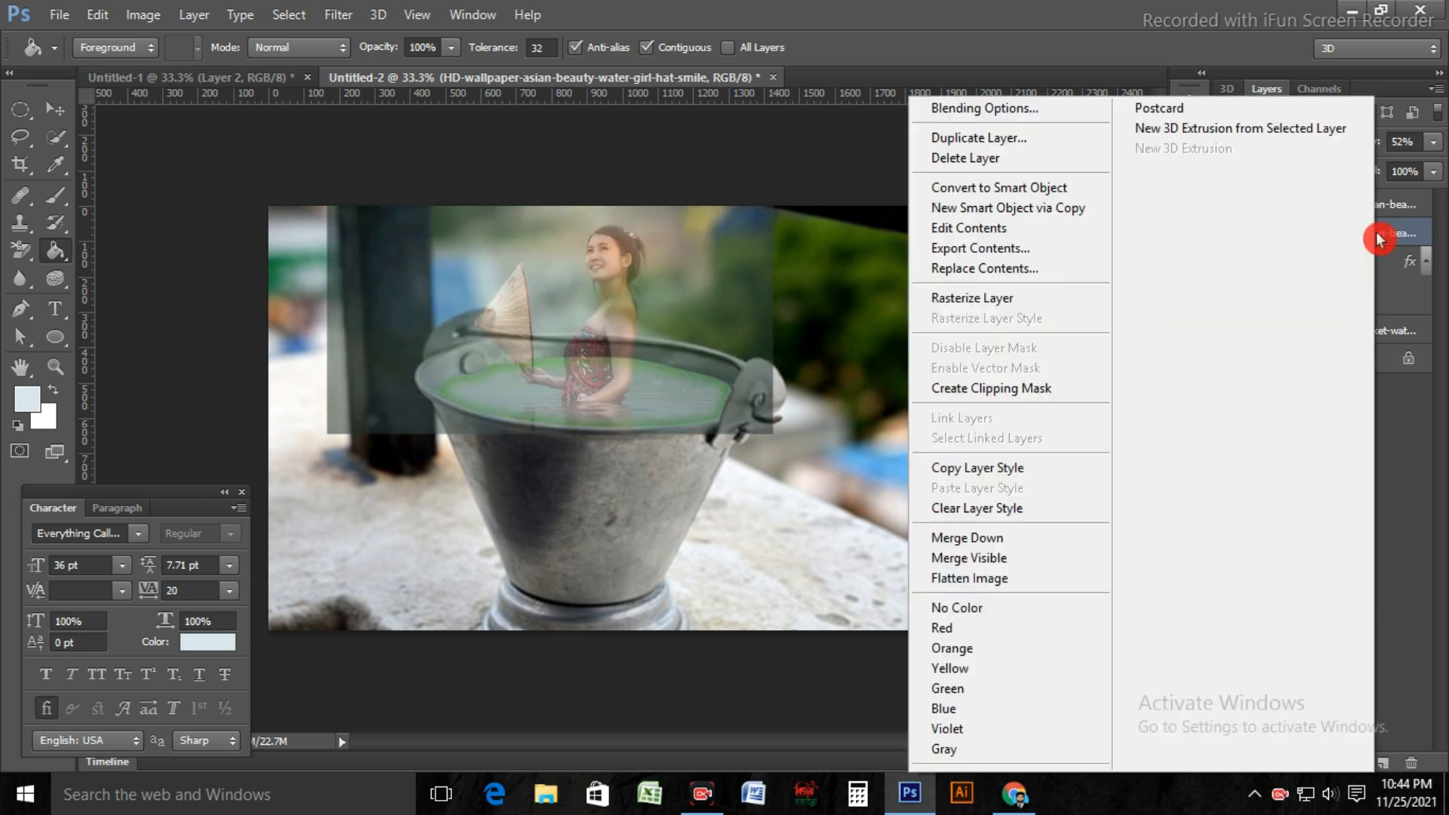
left_click(1046, 394)
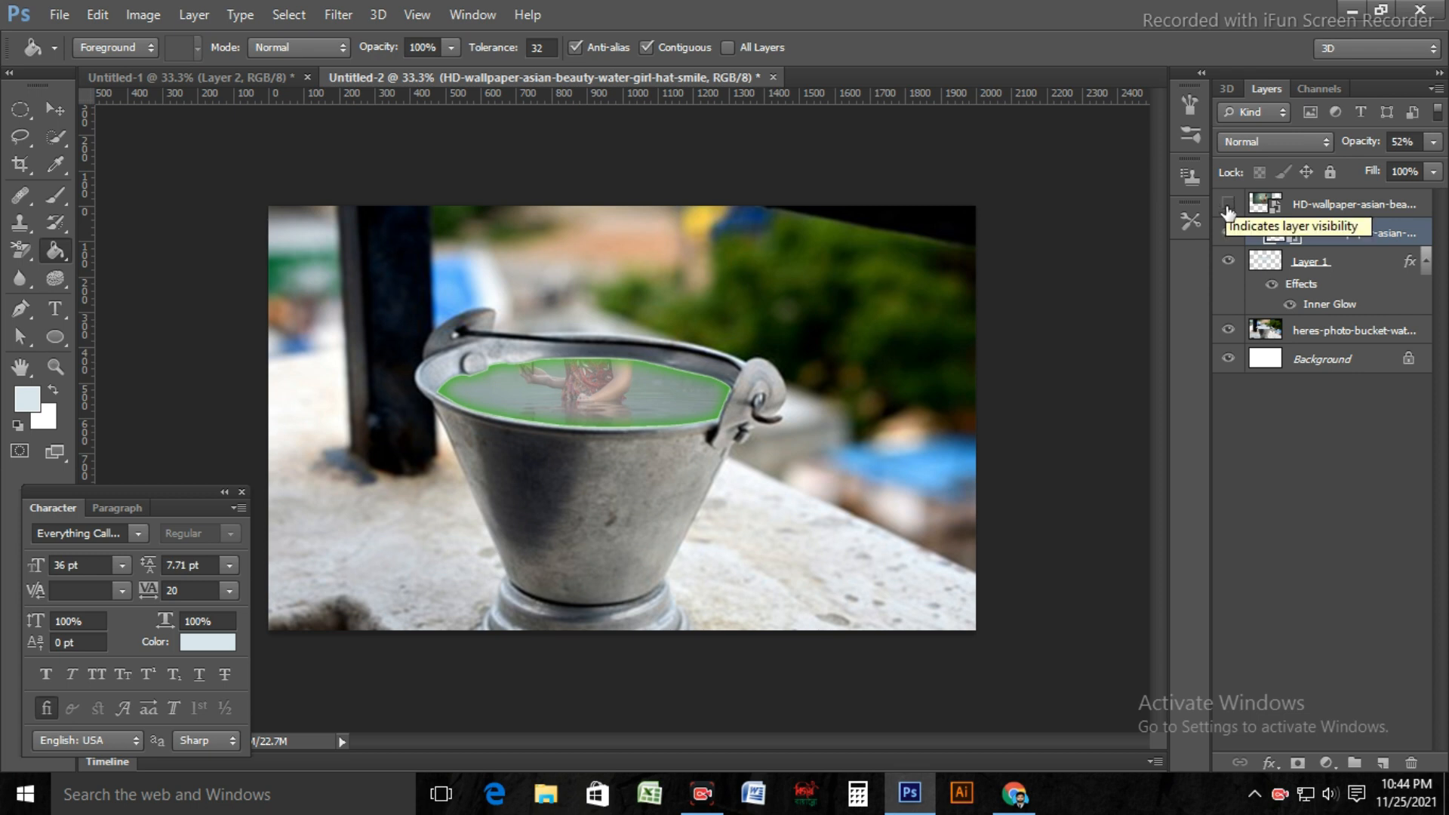
left_click(1432, 143)
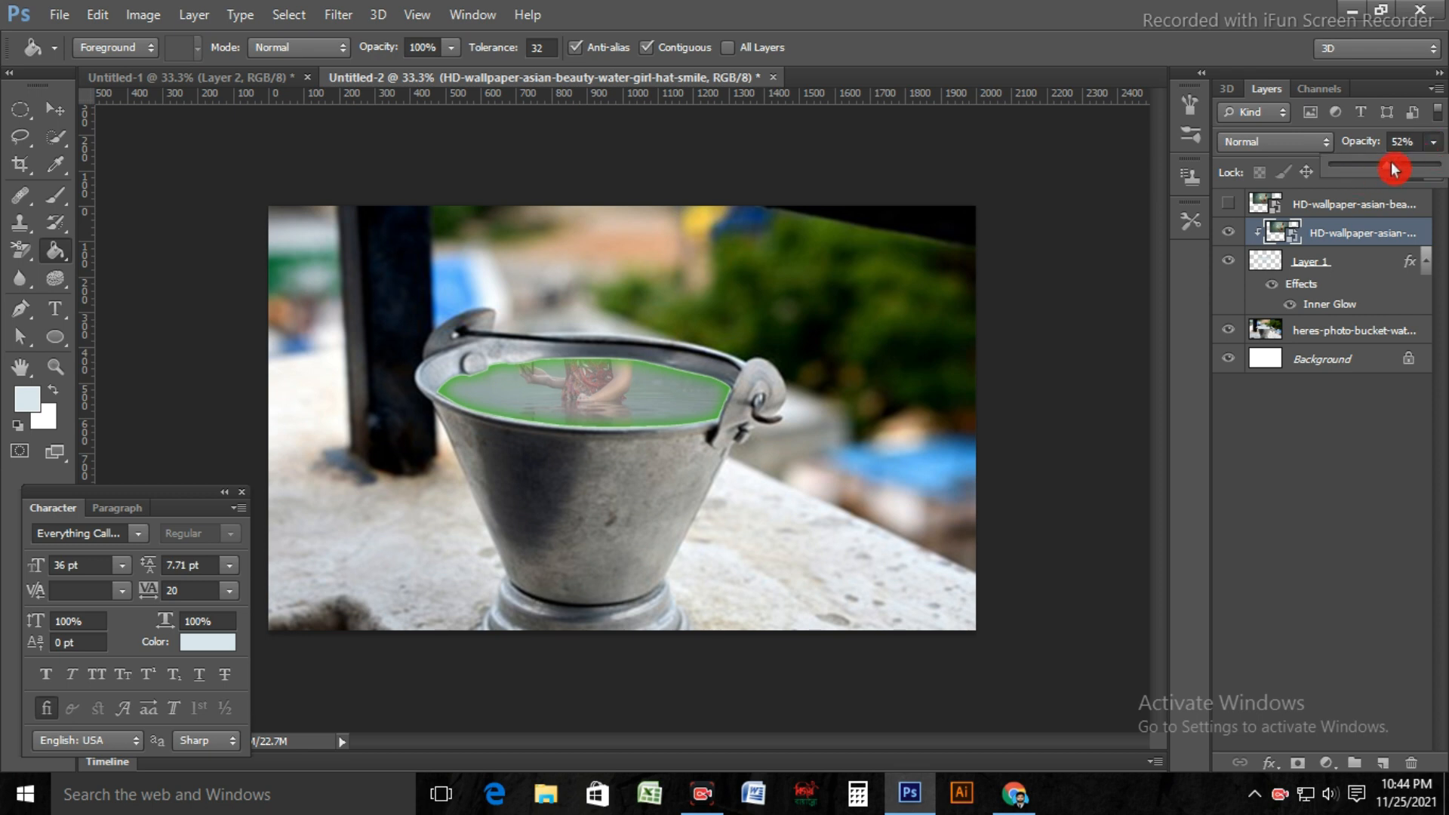
left_click_drag(1395, 169, 1444, 189)
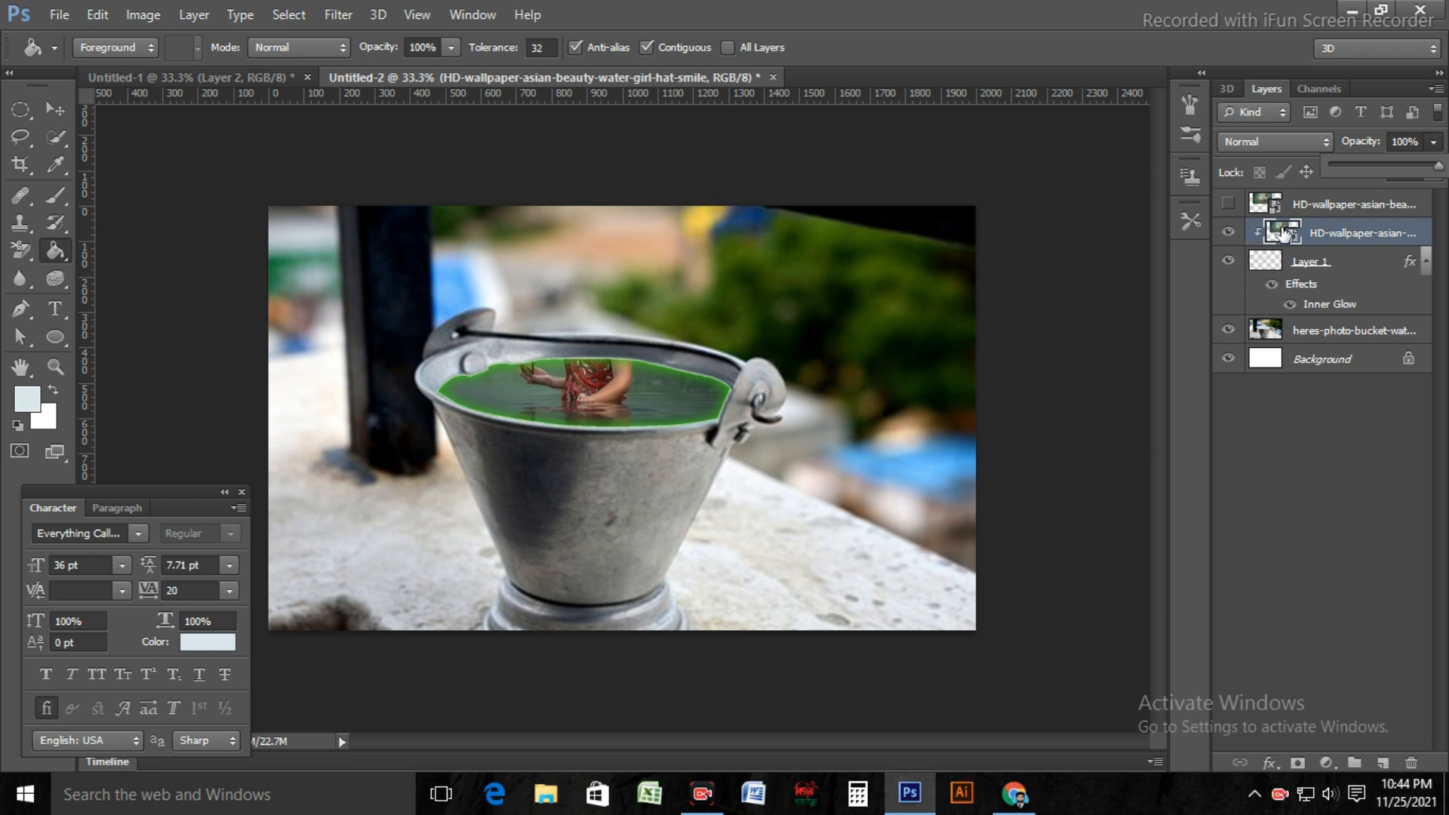
Step: Show the upper copy of the woman's photo again and set its opacity to 58%
left_click(1345, 210)
left_click(1346, 210)
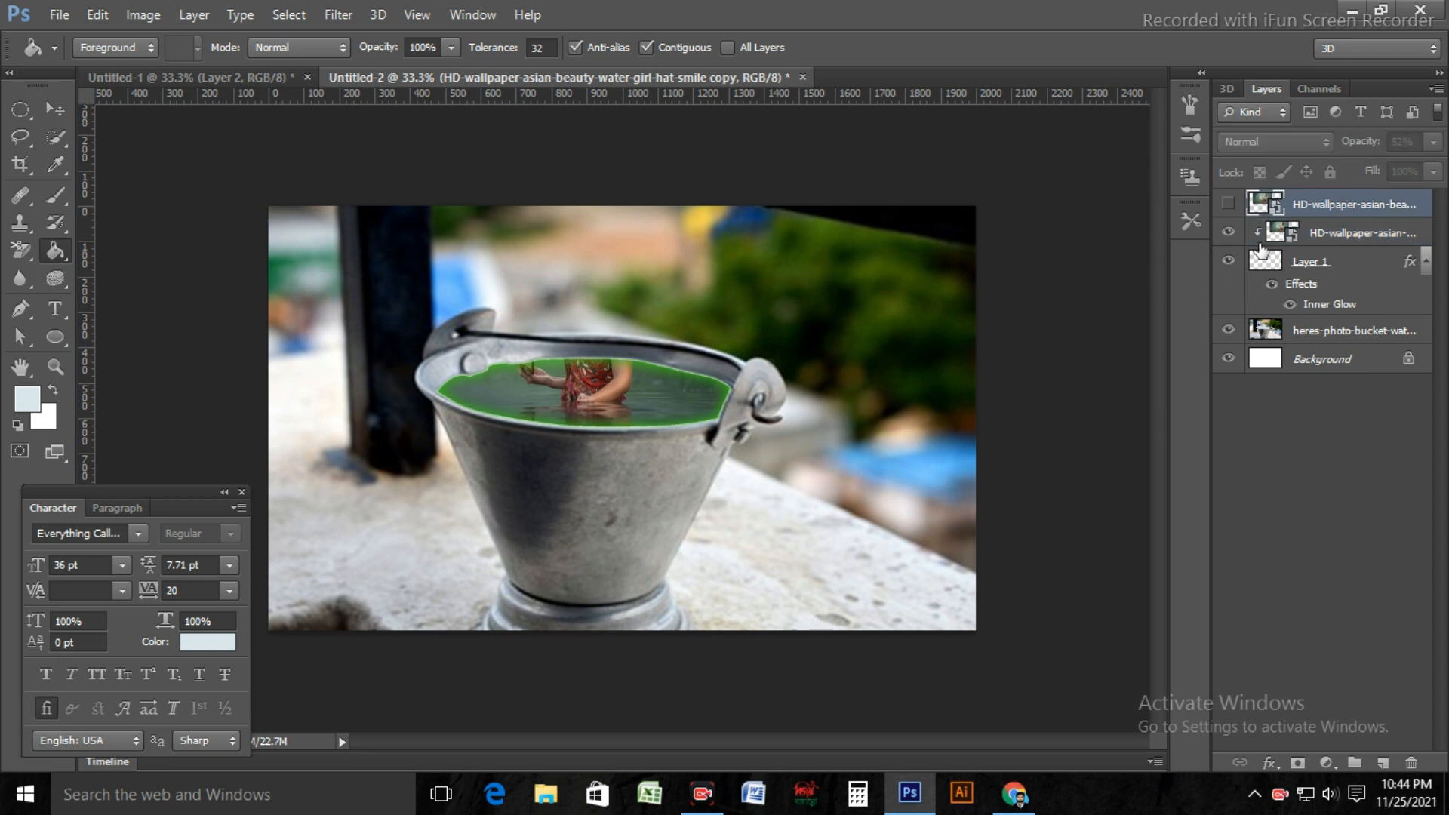
left_click(1229, 205)
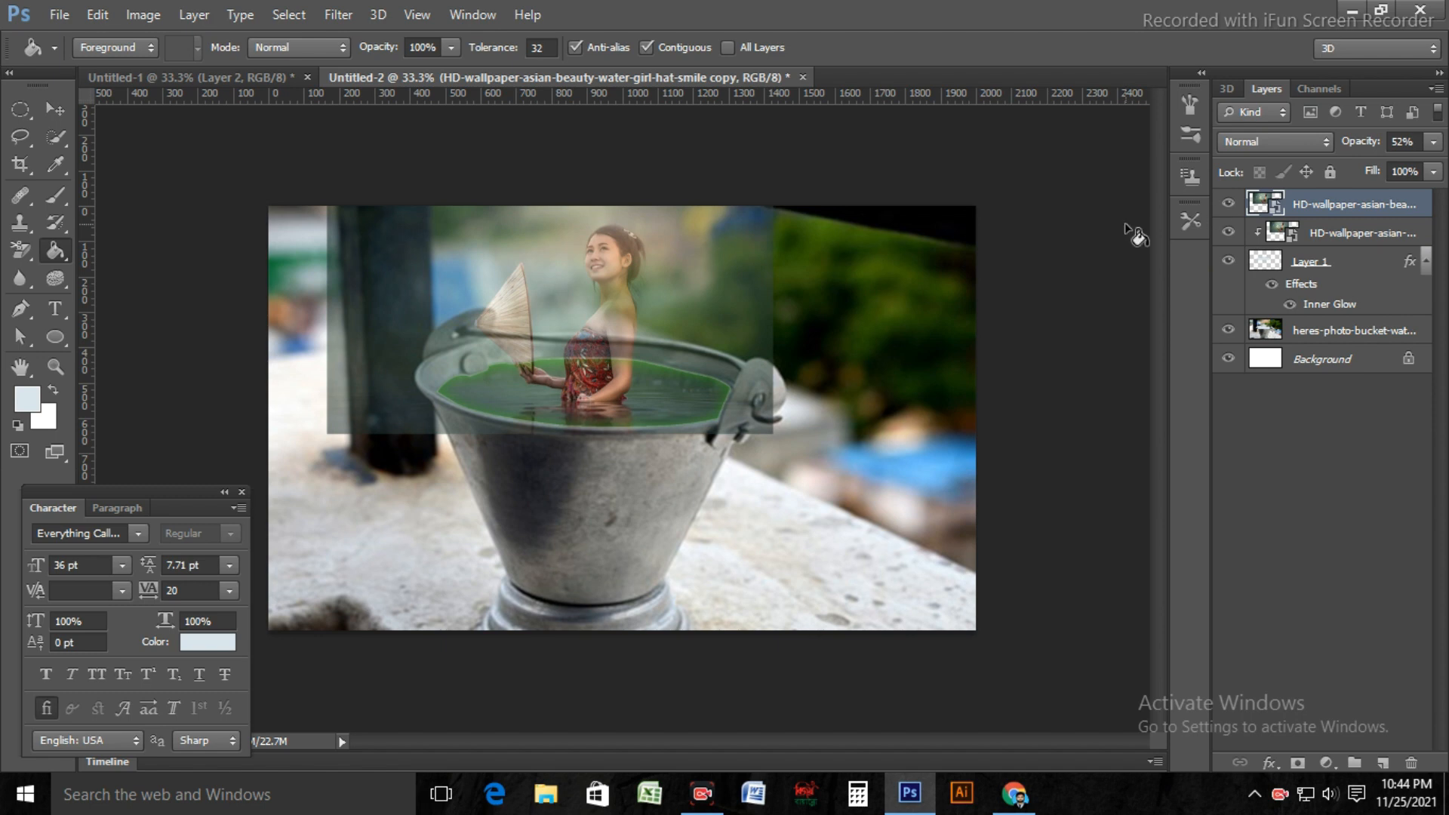
key("ctrl+plus")
key("ctrl+plus")
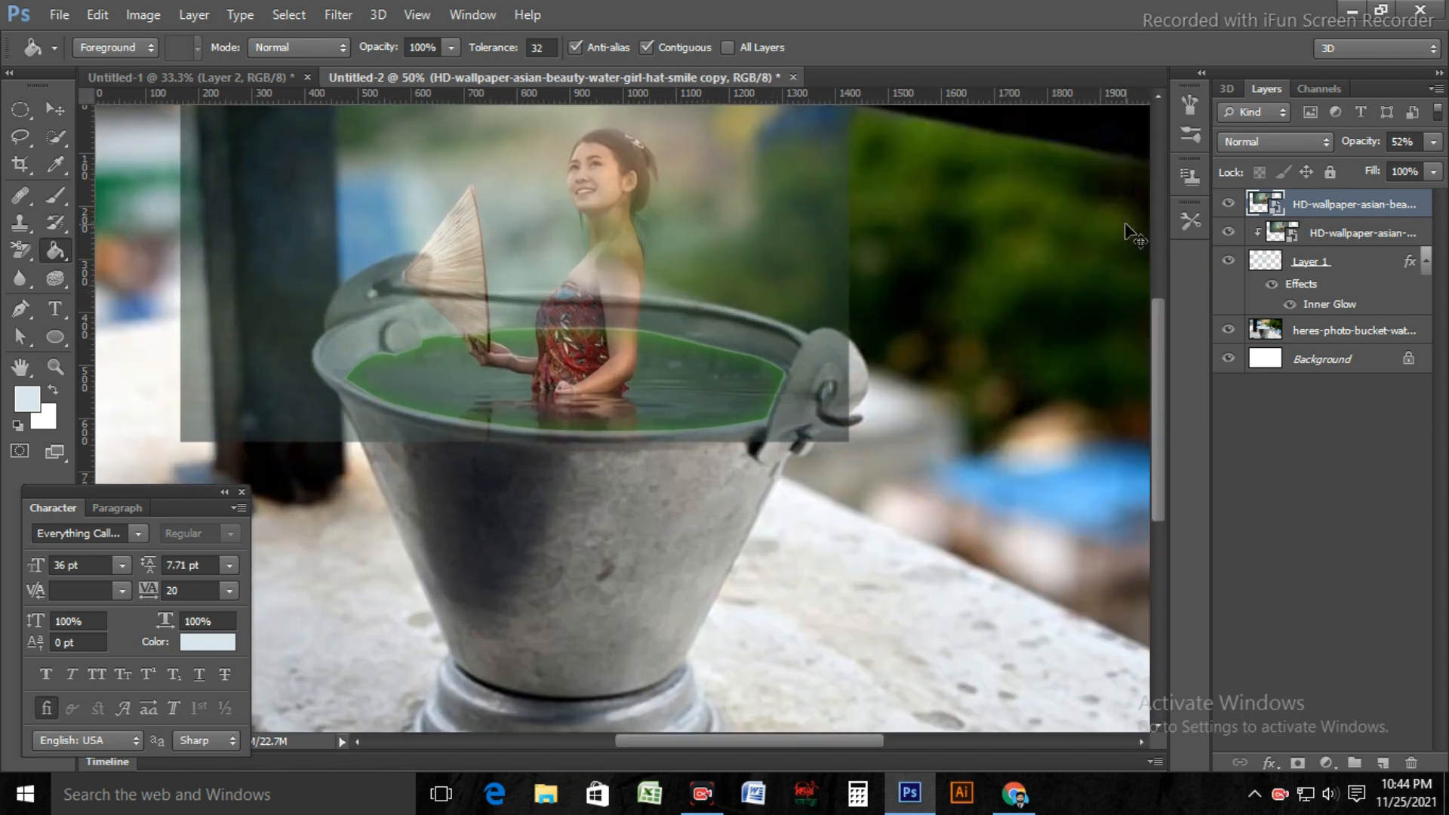
scroll(770, 421, "up", 3)
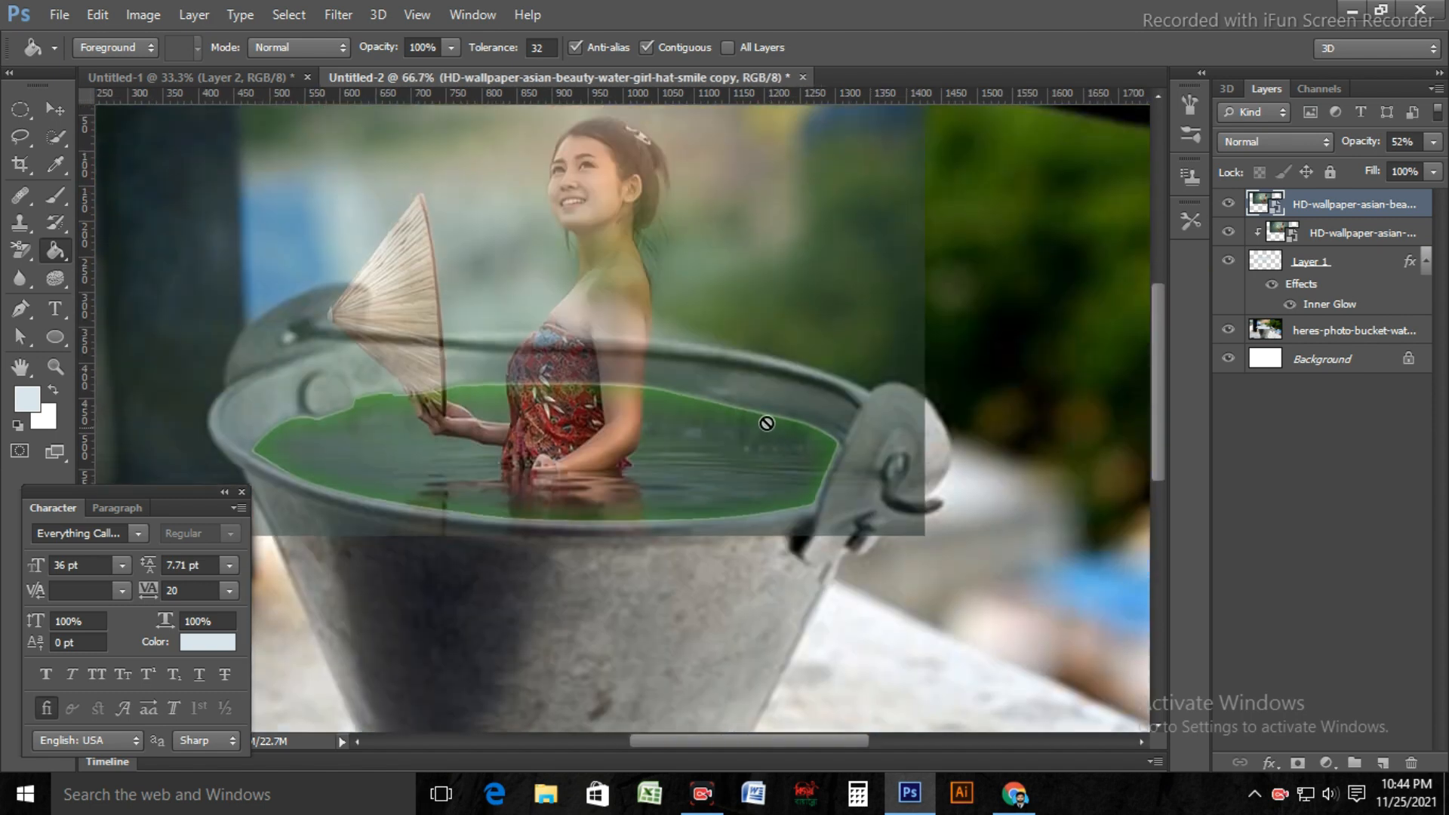
key("ctrl+plus")
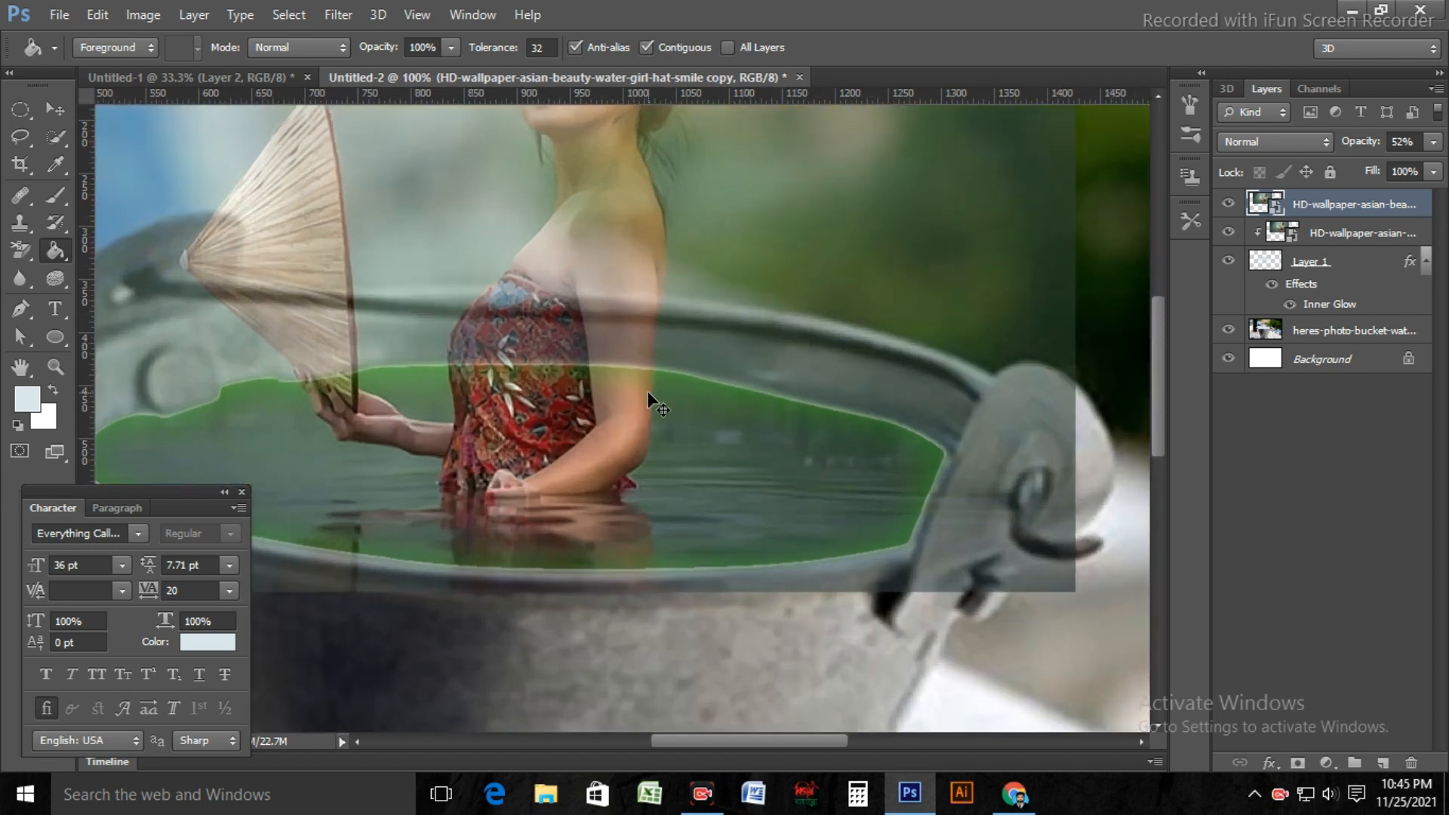
key("ctrl+plus")
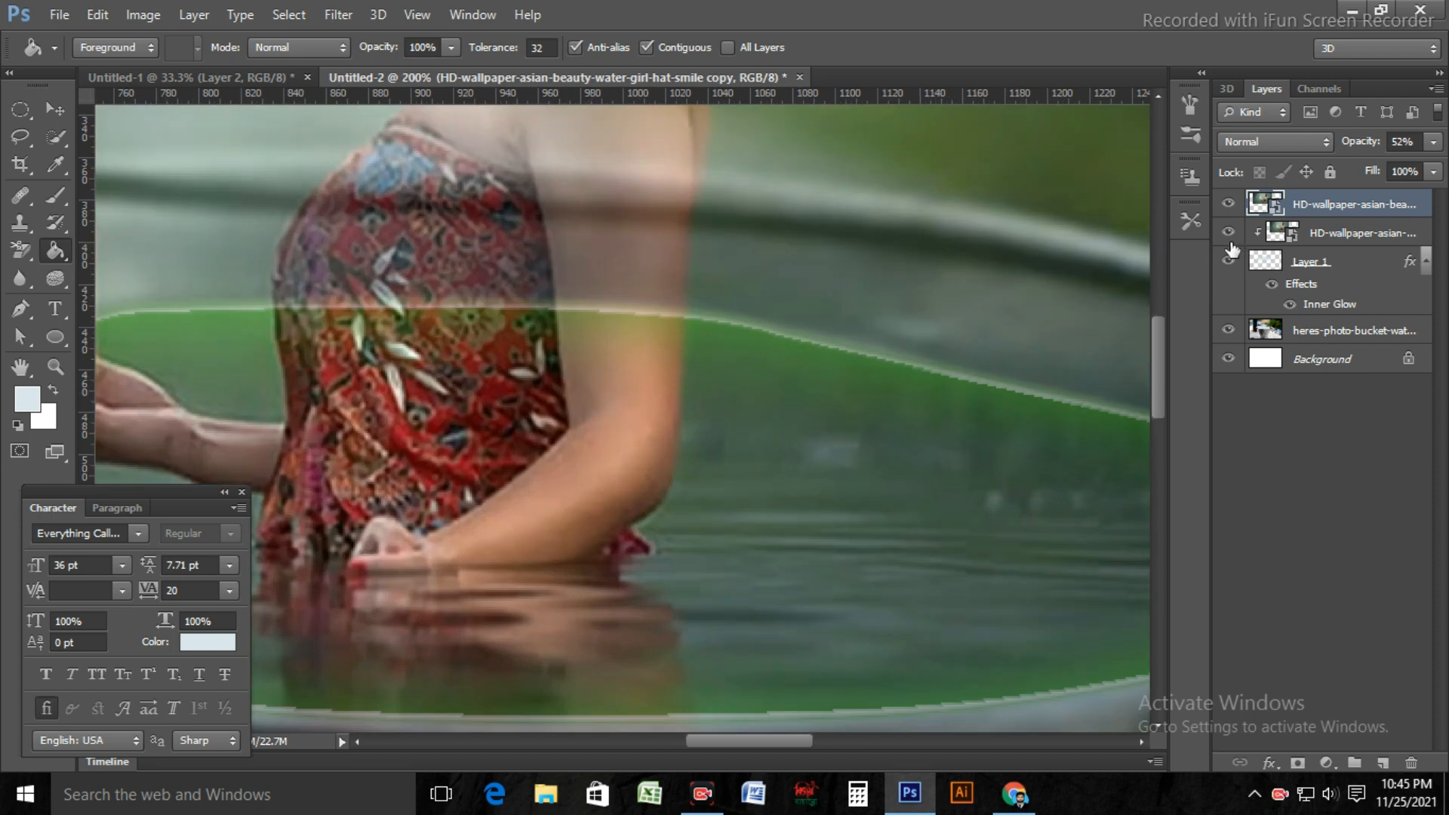
left_click(1433, 142)
mouse_move(1388, 169)
left_mouse_down()
mouse_move(1443, 181)
mouse_move(1384, 174)
mouse_move(1434, 191)
mouse_move(1394, 184)
left_mouse_up()
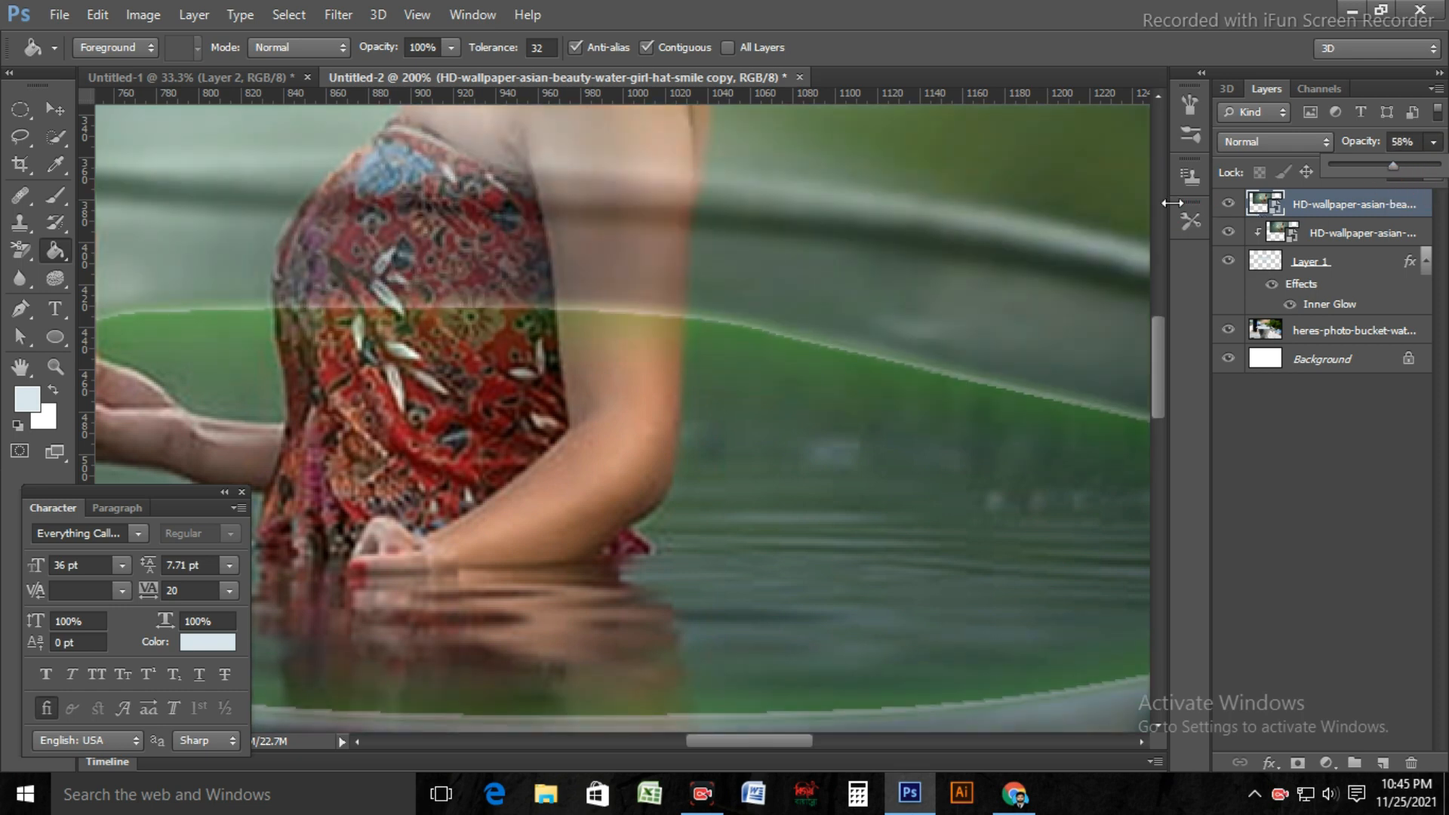
Step: Switch to the Quick Selection Tool and set its brush size to 55 px for selecting the woman
key("ctrl+minus")
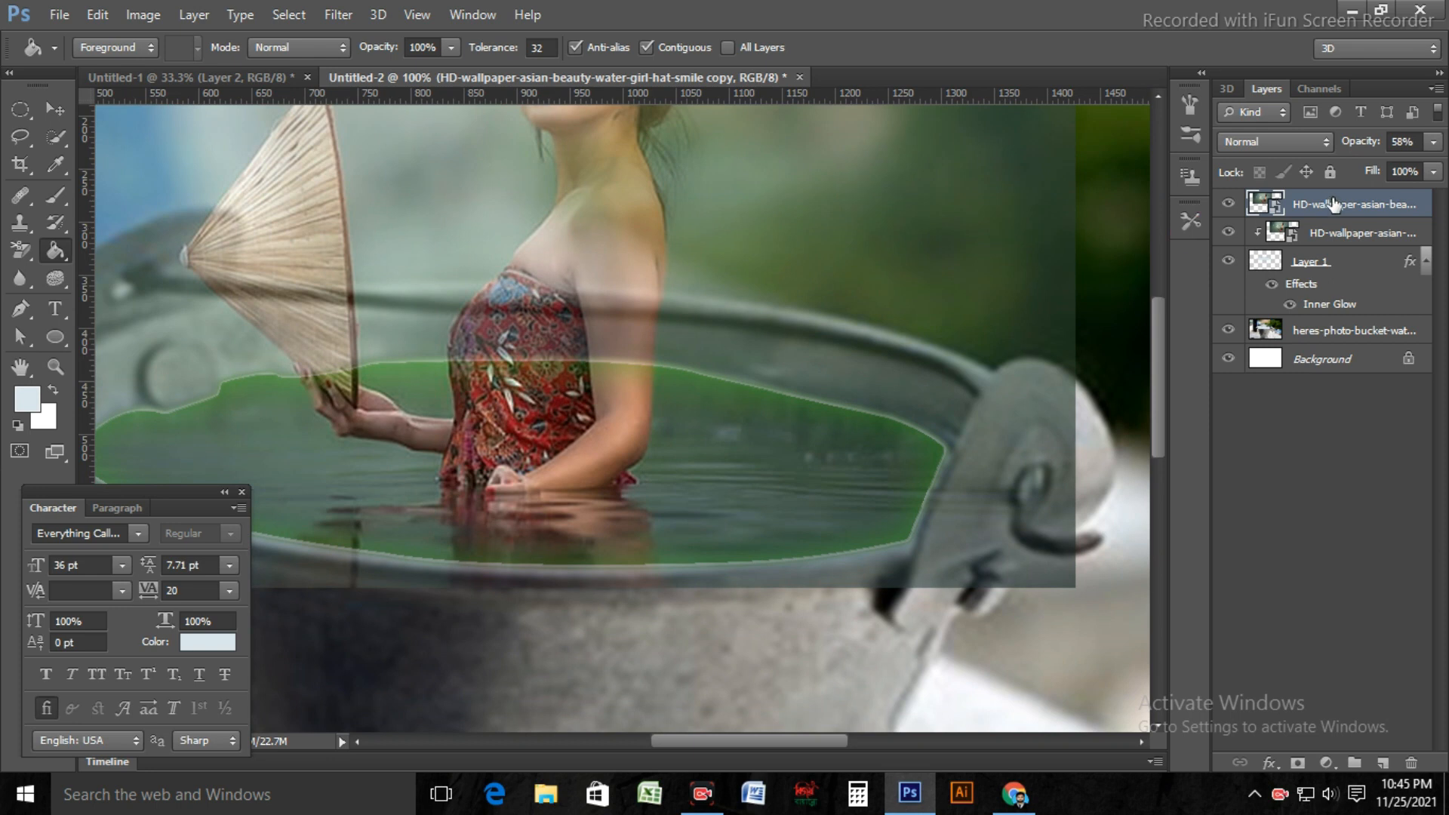
scroll(663, 333, "up", 5)
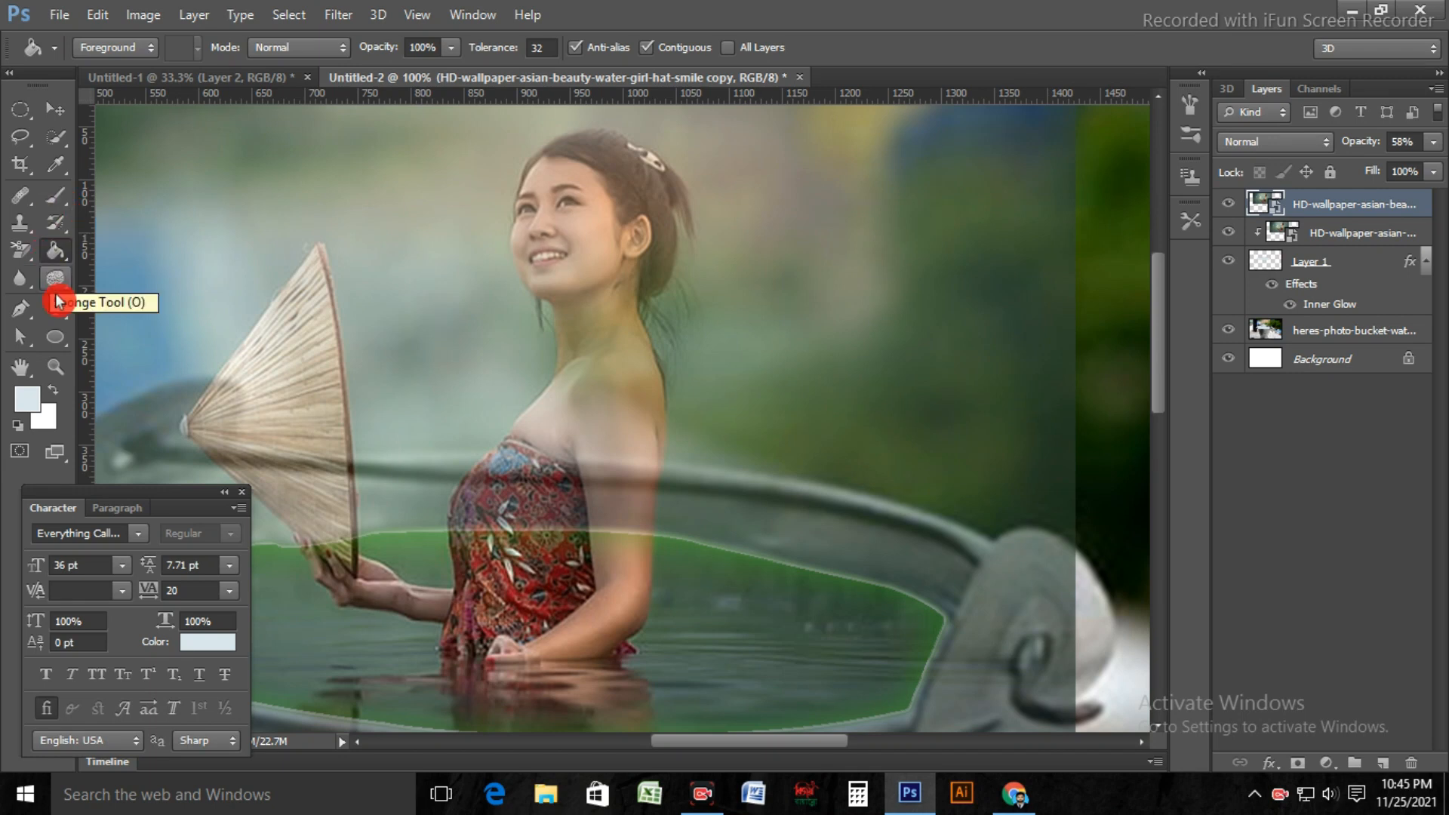
left_click(67, 136)
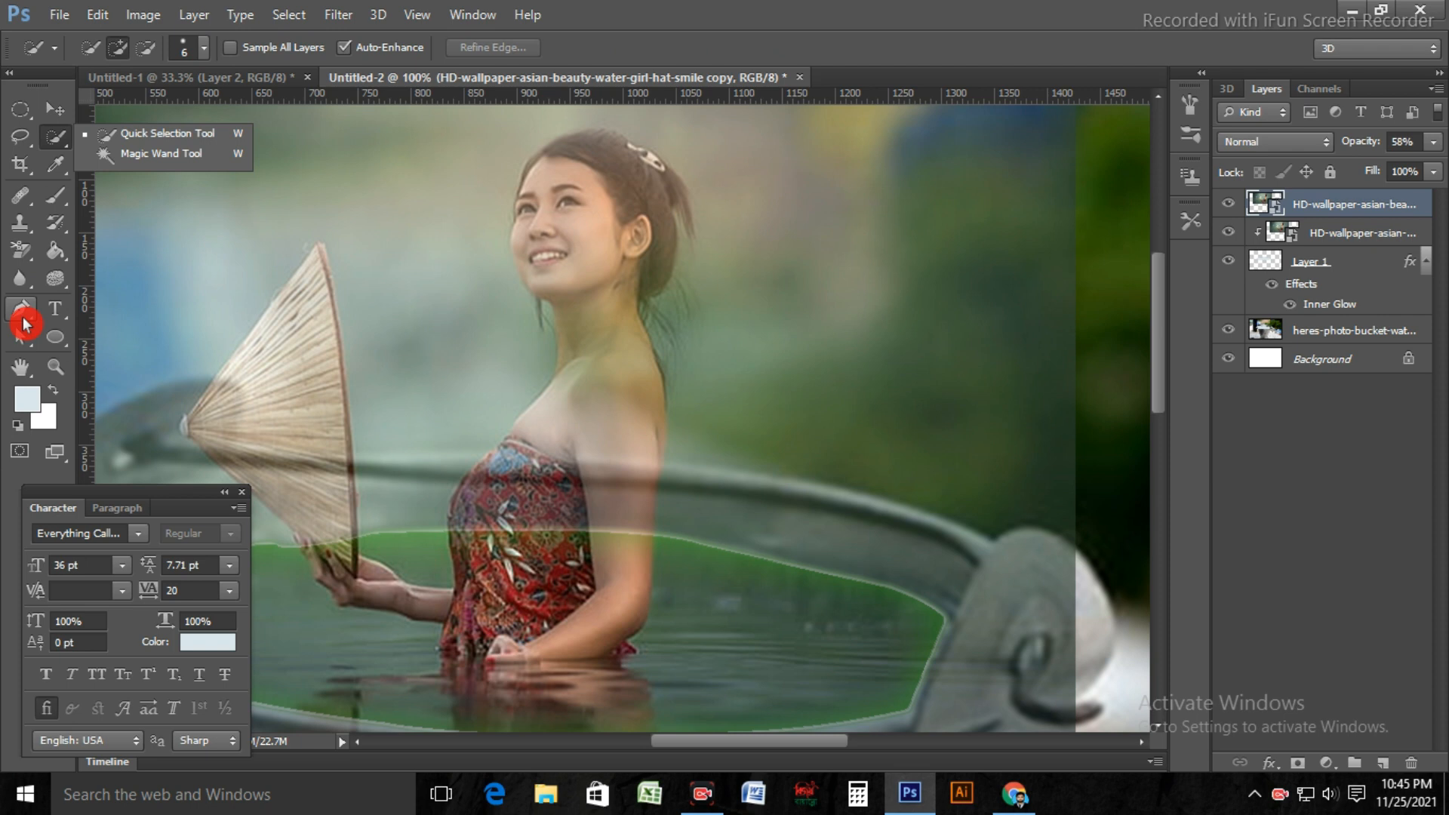
left_click(165, 142)
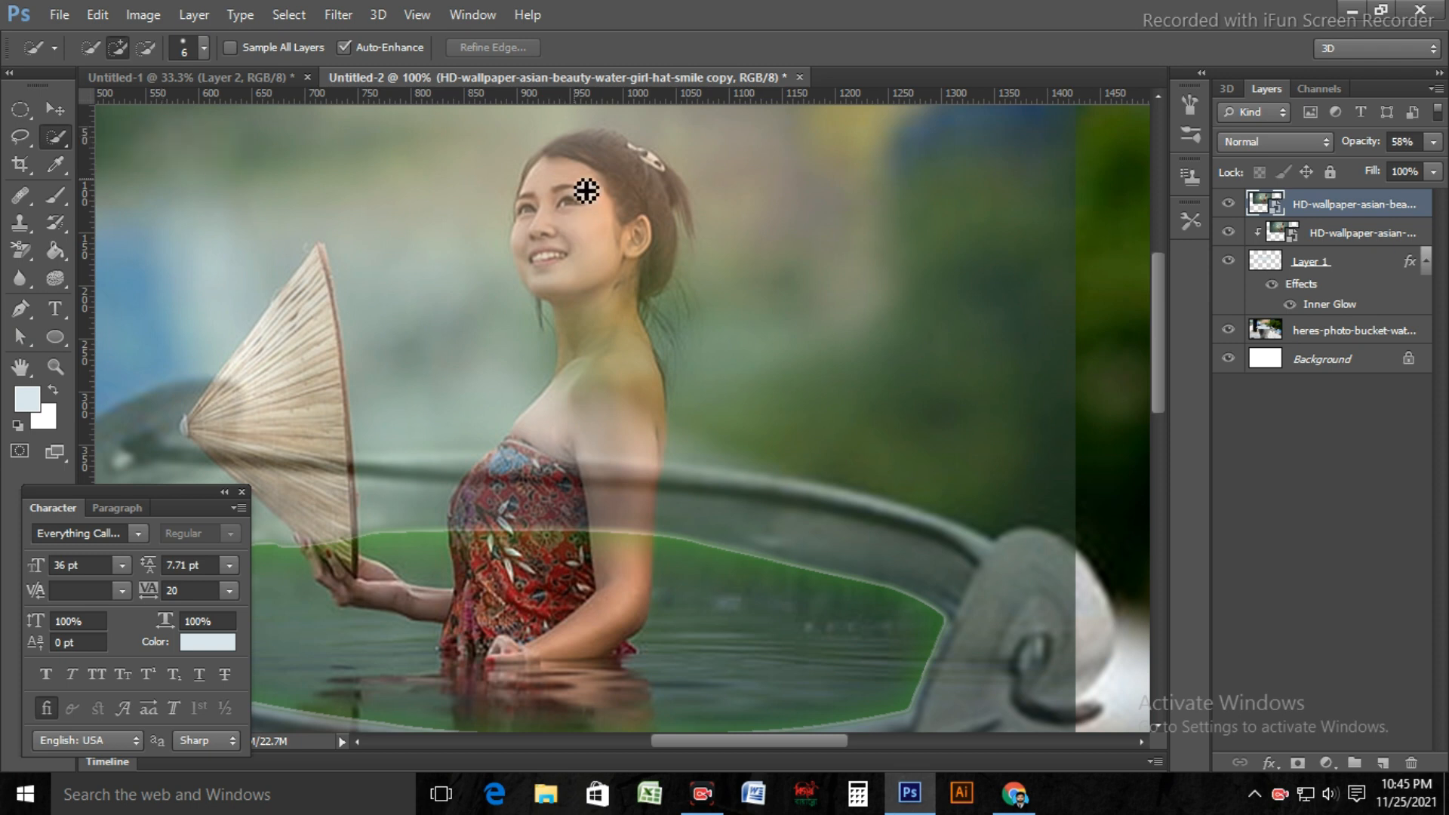
key("bracketleft")
key("bracketleft")
key("bracketleft")
key("bracketright")
key("bracketright")
key("bracketright")
key("bracketright")
key("bracketright")
key("bracketright")
key("bracketright")
key("bracketright")
key("bracketright")
key("bracketright")
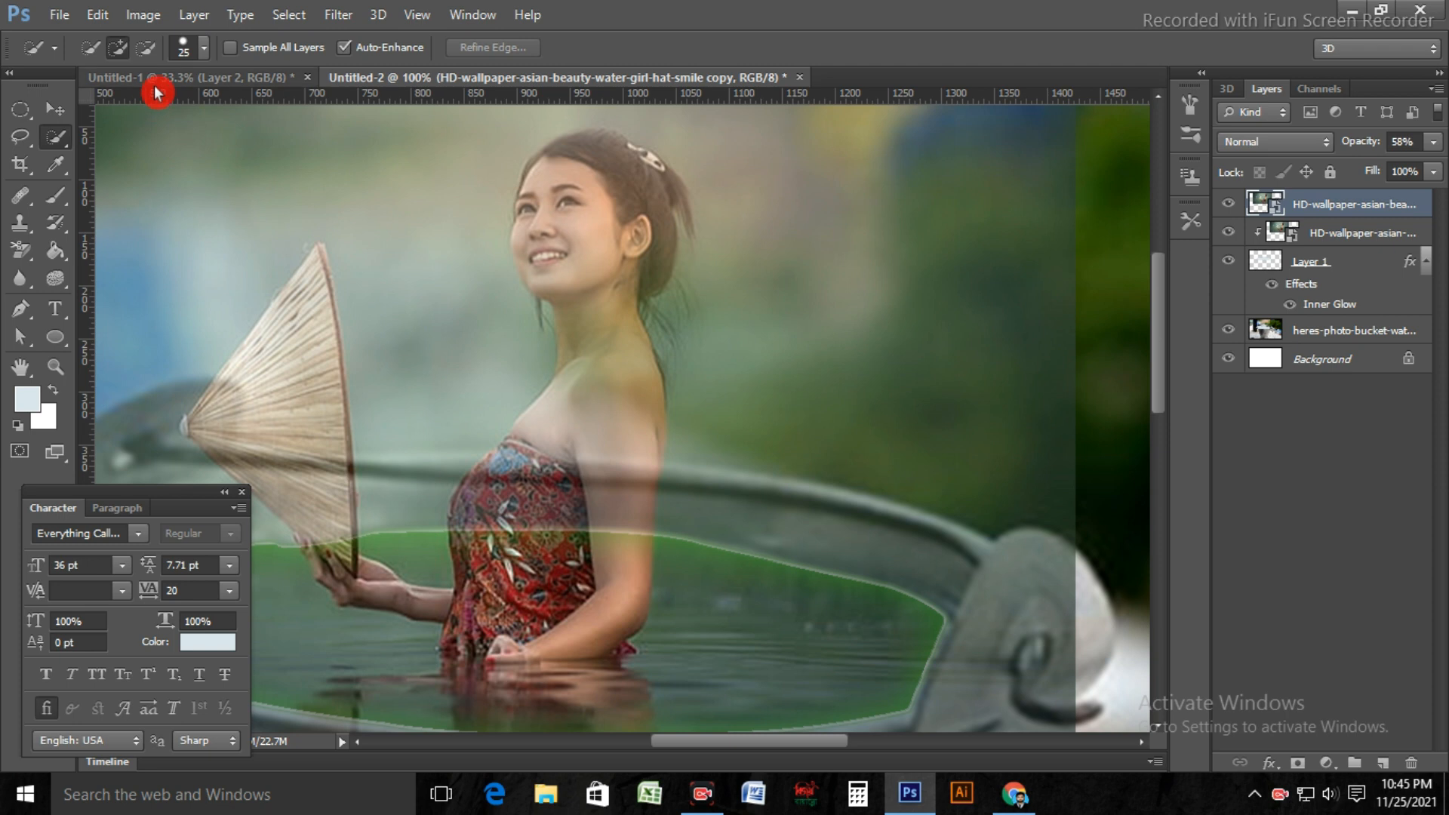
left_click(204, 48)
left_click_drag(98, 107, 140, 120)
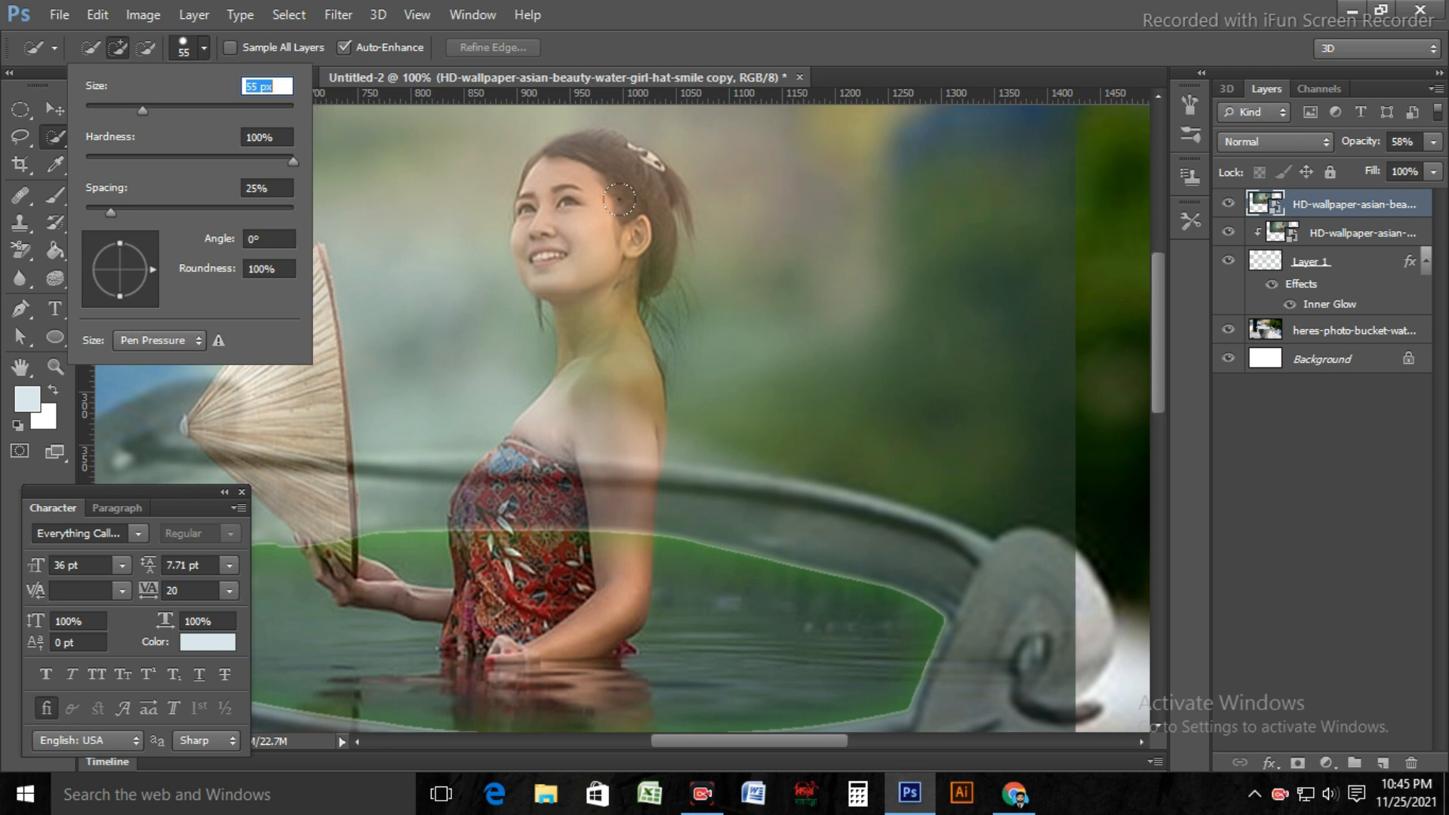
type("[[[[[[[")
key("BackSpace")
key("BackSpace")
key("BackSpace")
key("BackSpace")
key("BackSpace")
key("BackSpace")
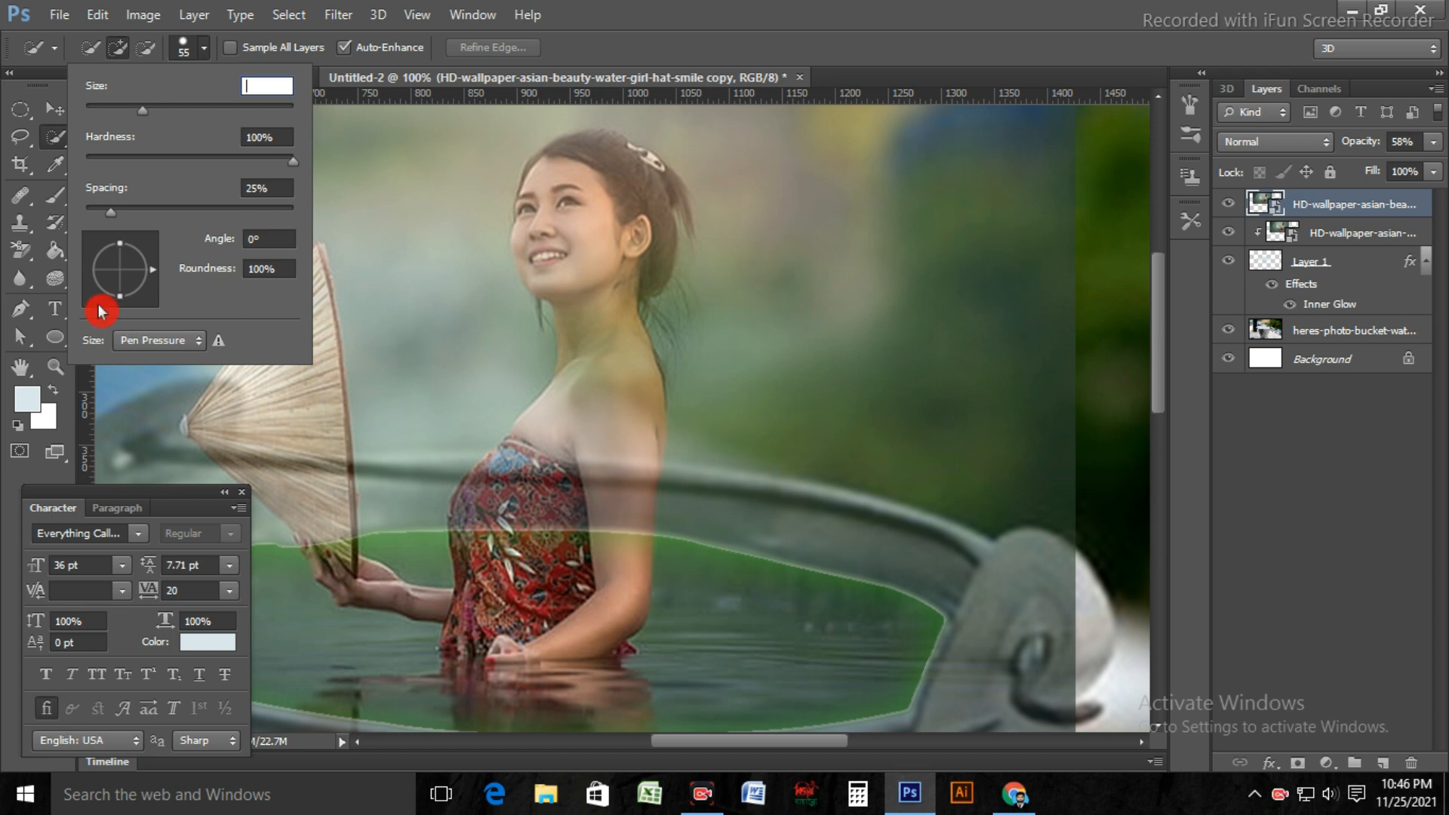
left_click(52, 140)
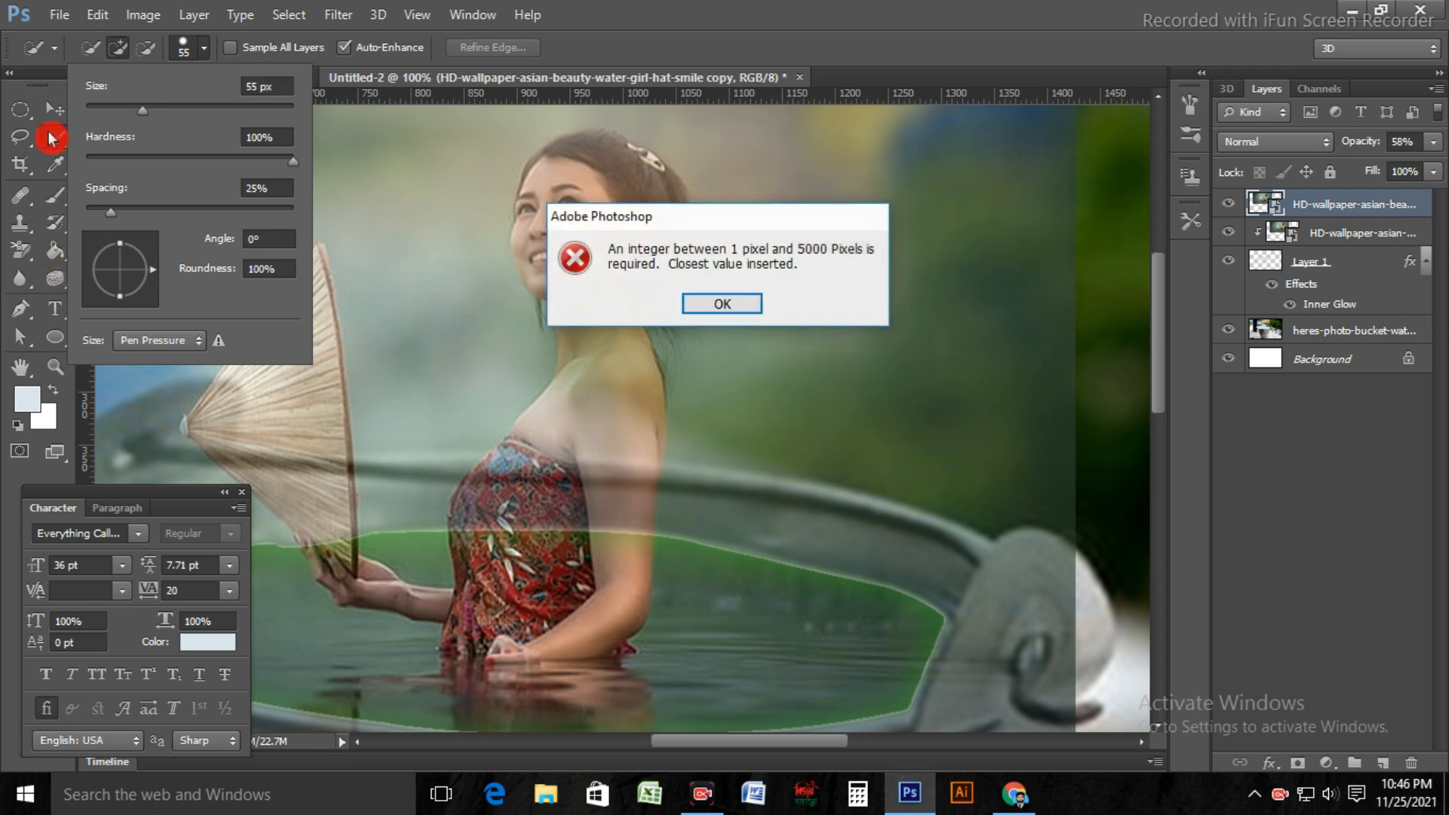
left_click(721, 301)
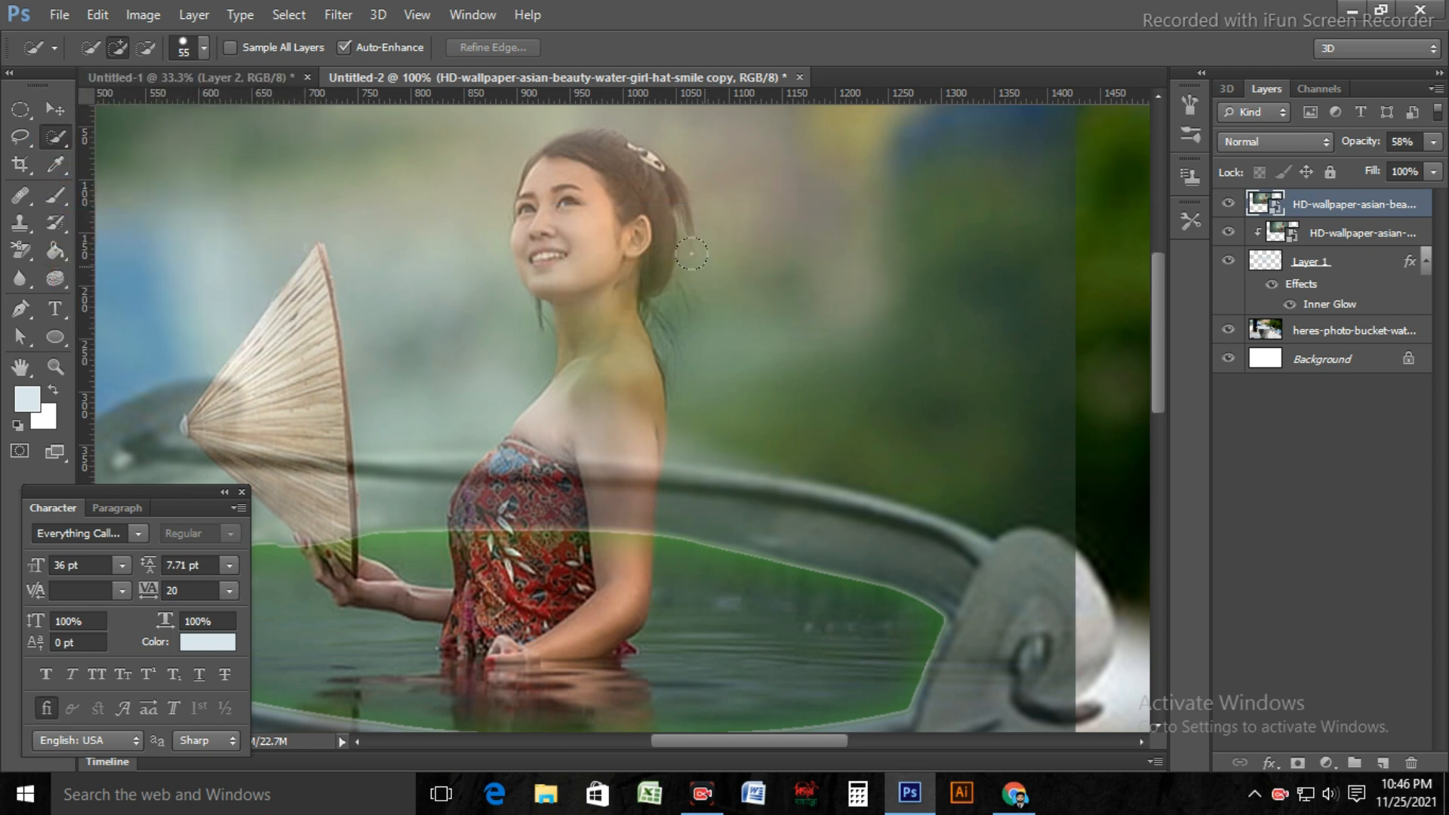
Step: Quick-select the woman's head, shoulder, arm and patterned dress with an 80 px brush
key("bracketleft")
key("bracketleft")
key("bracketleft")
key("bracketleft")
key("bracketleft")
key("bracketleft")
key("bracketleft")
key("bracketleft")
key("bracketleft")
key("bracketright")
key("bracketright")
key("bracketright")
key("bracketright")
key("bracketright")
key("bracketright")
key("bracketright")
key("bracketright")
key("bracketright")
key("bracketright")
key("bracketright")
key("bracketleft")
left_click_drag(568, 259, 544, 528)
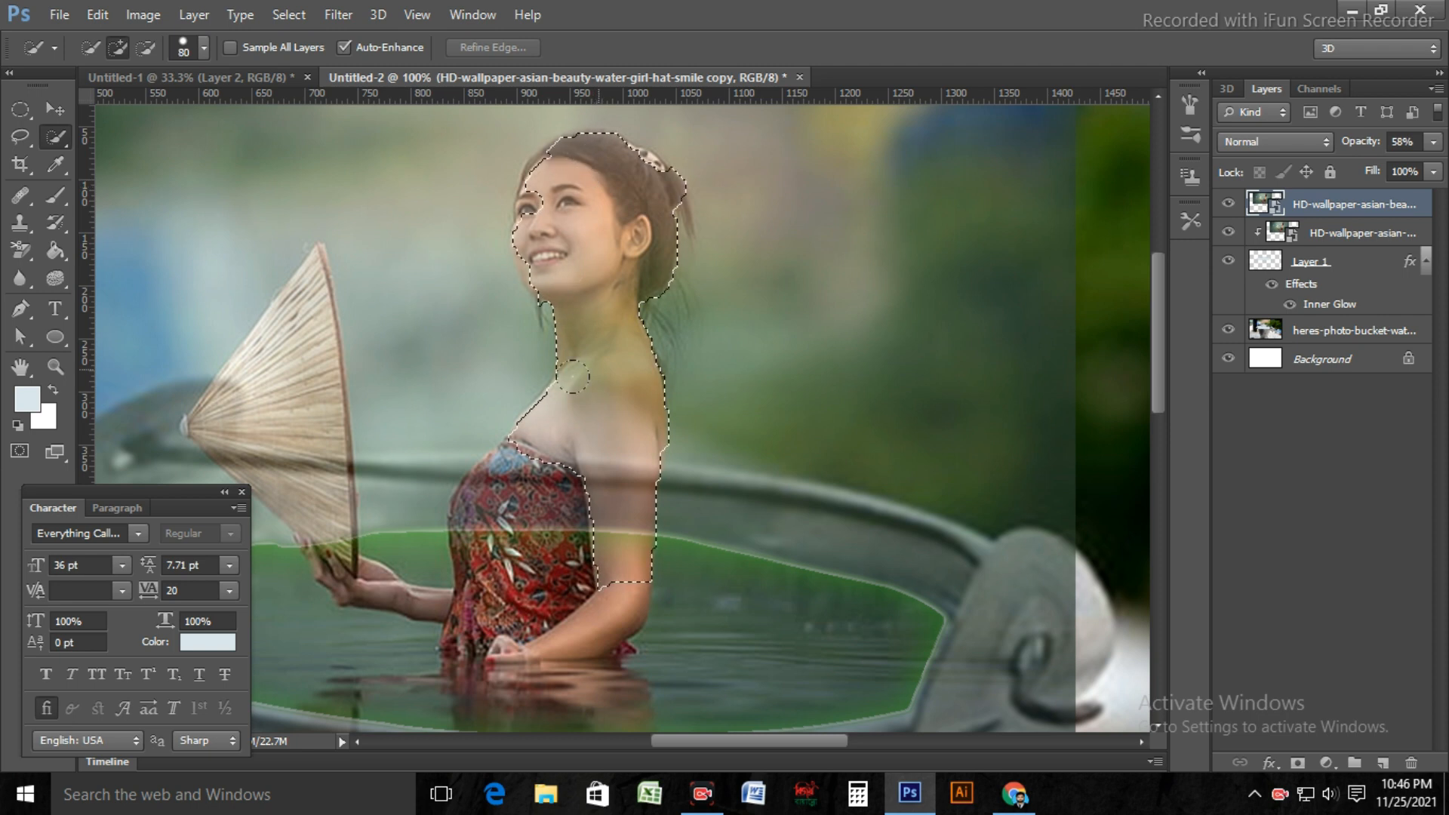
mouse_move(495, 583)
left_mouse_down()
mouse_move(536, 642)
mouse_move(612, 593)
left_mouse_up()
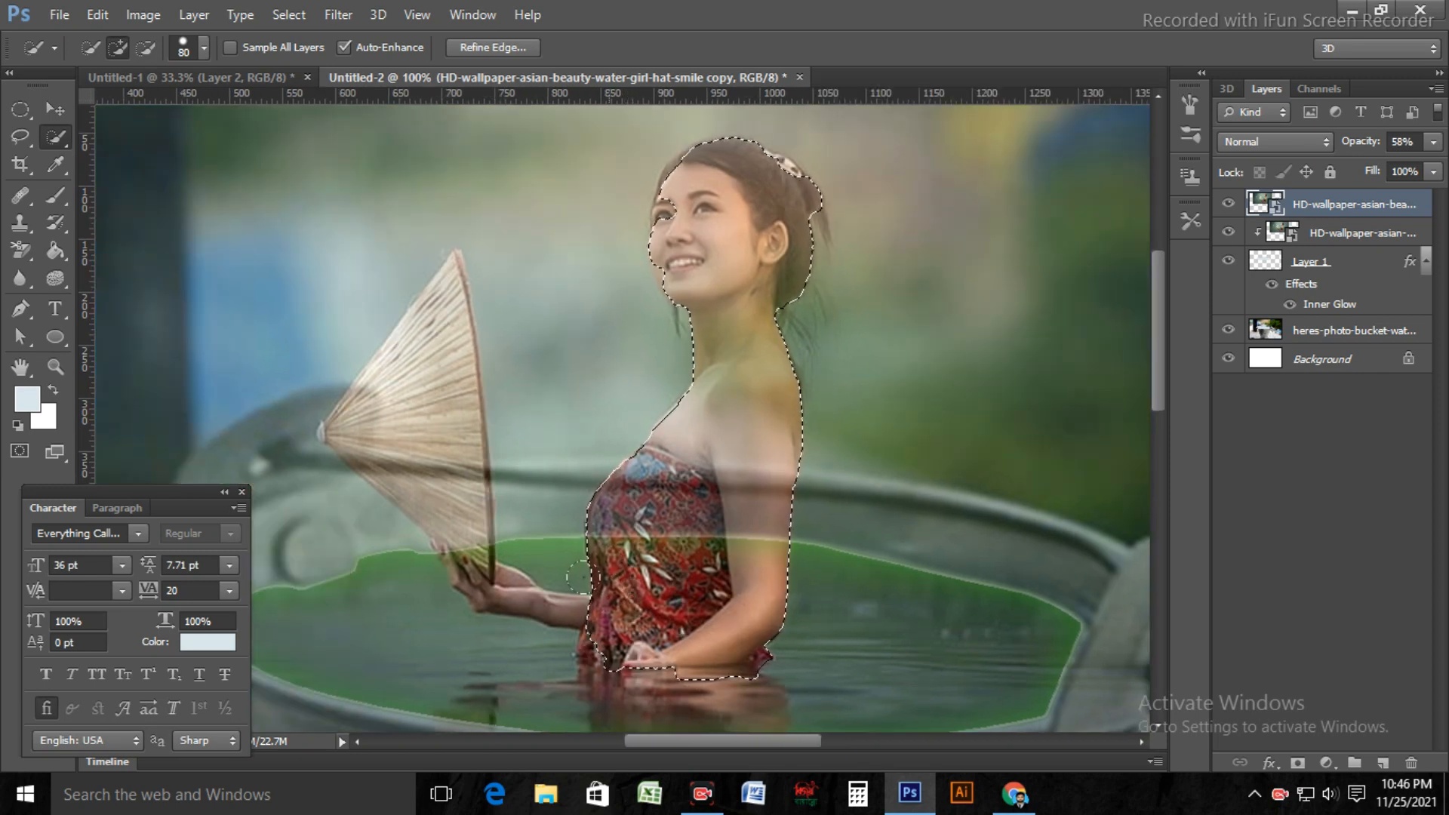
Step: Set the upper photo layer's opacity to 100% and clean up the selection edge along the woman's face
key("ctrl+plus")
left_click(1434, 142)
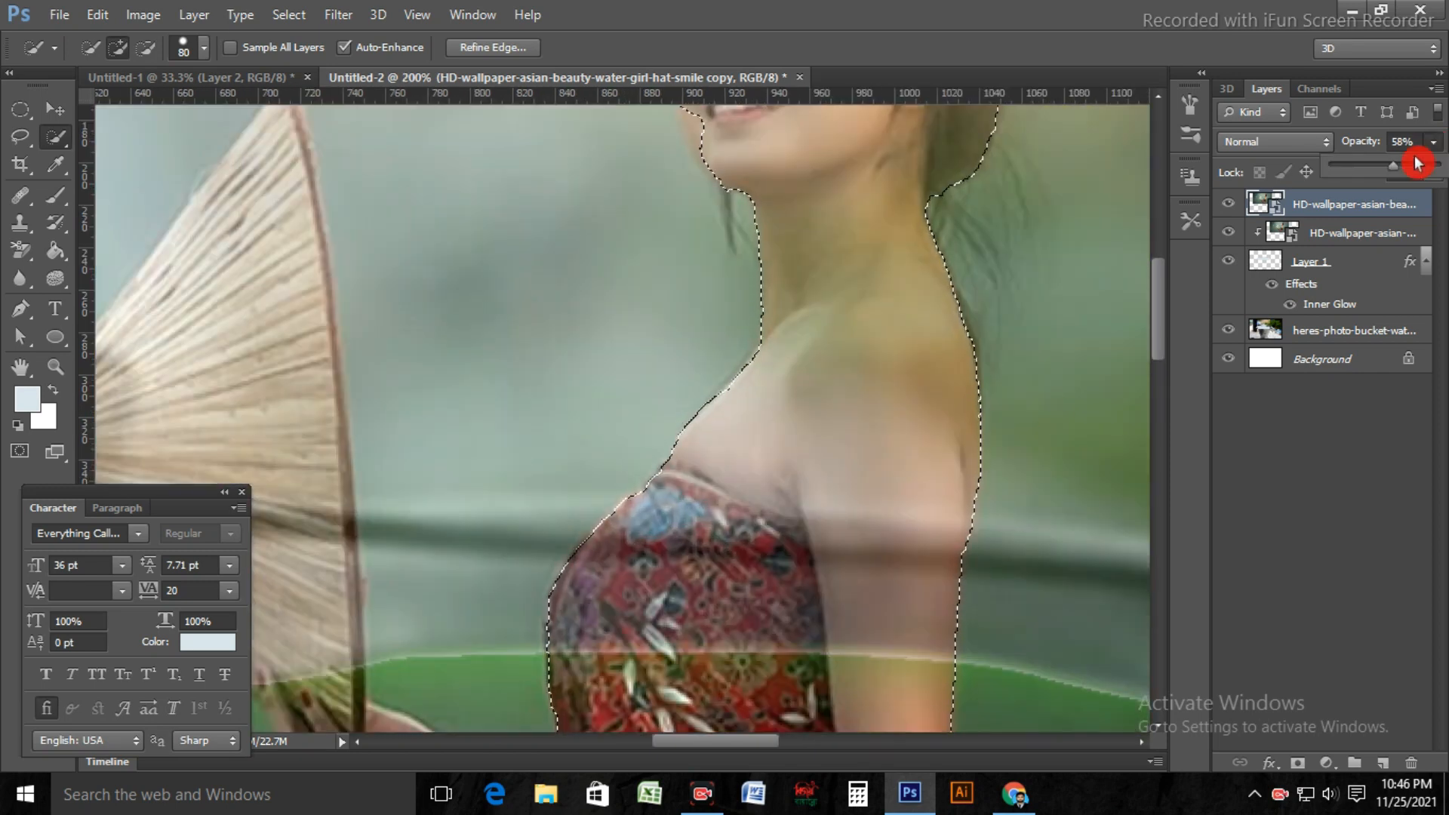
left_click_drag(1417, 161, 1445, 162)
scroll(839, 157, "up", 3)
scroll(842, 155, "up", 2)
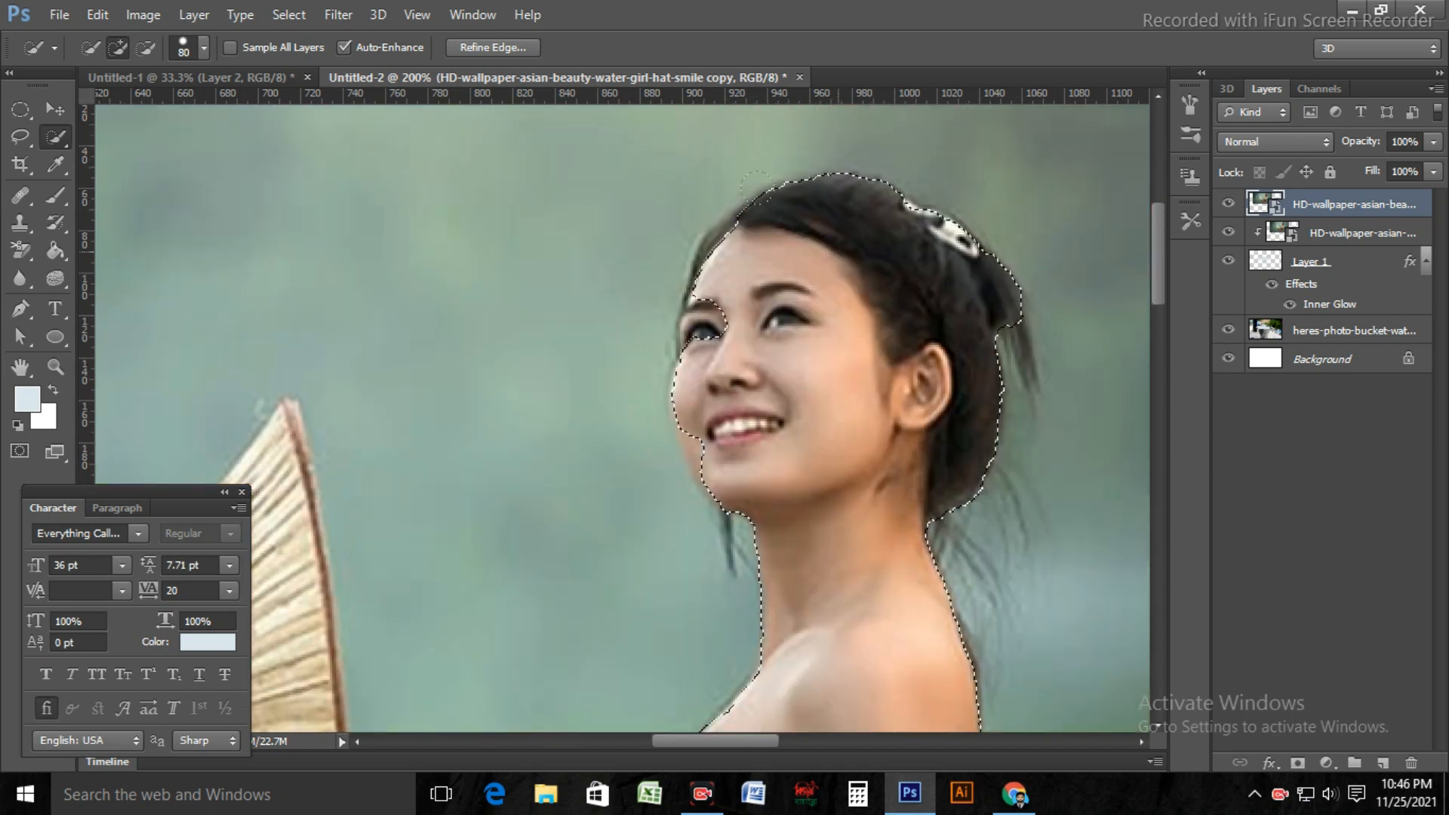
scroll(813, 390, "down", 5)
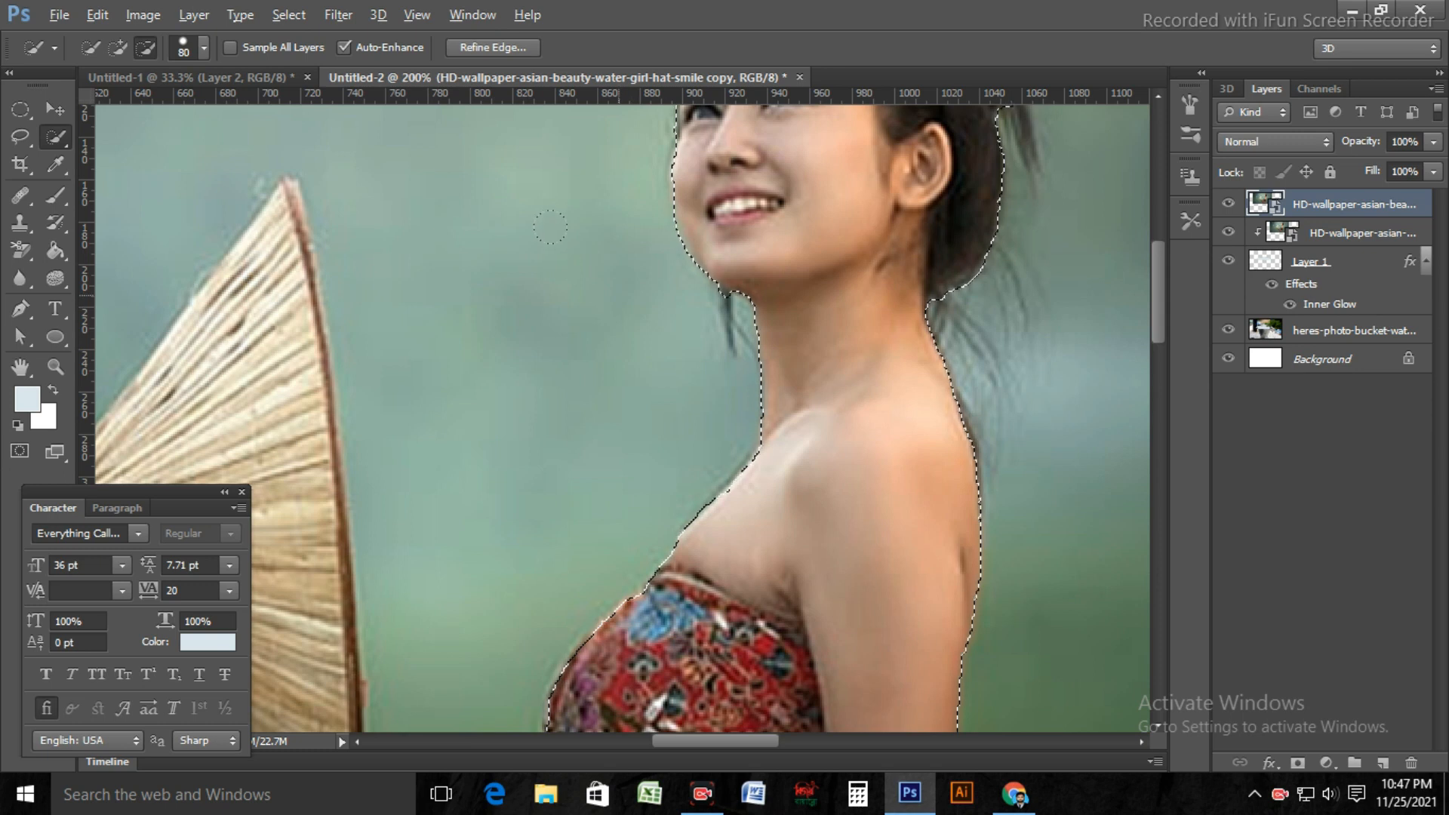
scroll(632, 473, "down", 2)
key("alt")
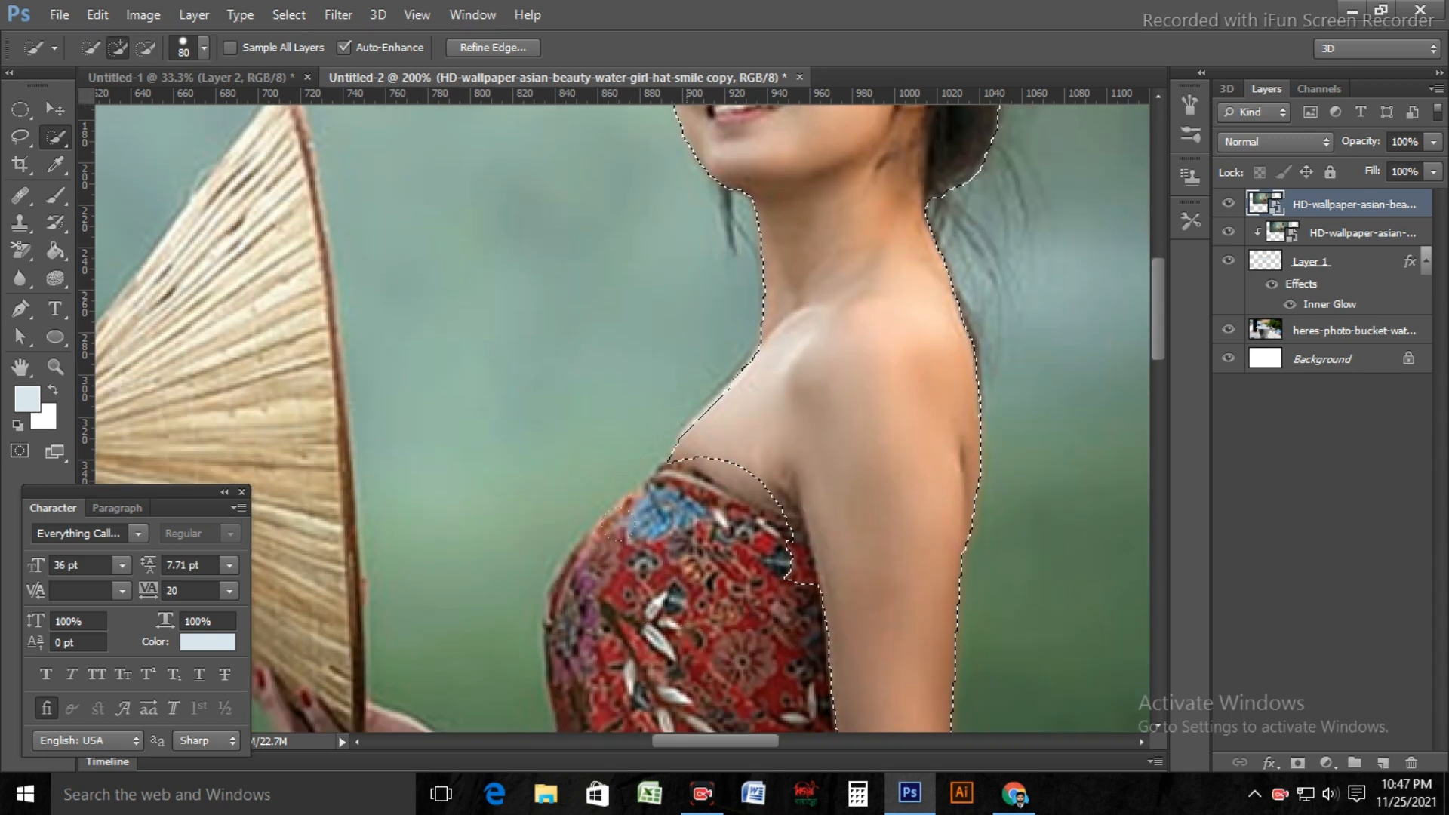
Step: Add the dress, the outstretched forearm and the hand holding the hat to the selection with a 25 px brush
scroll(619, 461, "down", 5)
scroll(599, 444, "down", 2)
key("bracketleft")
key("bracketleft")
key("bracketleft")
key("bracketleft")
key("bracketleft")
key("bracketleft")
key("bracketleft")
key("bracketleft")
mouse_move(575, 494)
left_mouse_down()
mouse_move(475, 484)
mouse_move(373, 433)
mouse_move(247, 264)
left_mouse_up()
Step: Add the rest of the straw hat to the selection and tidy the edge around the woman's fingers
key("space")
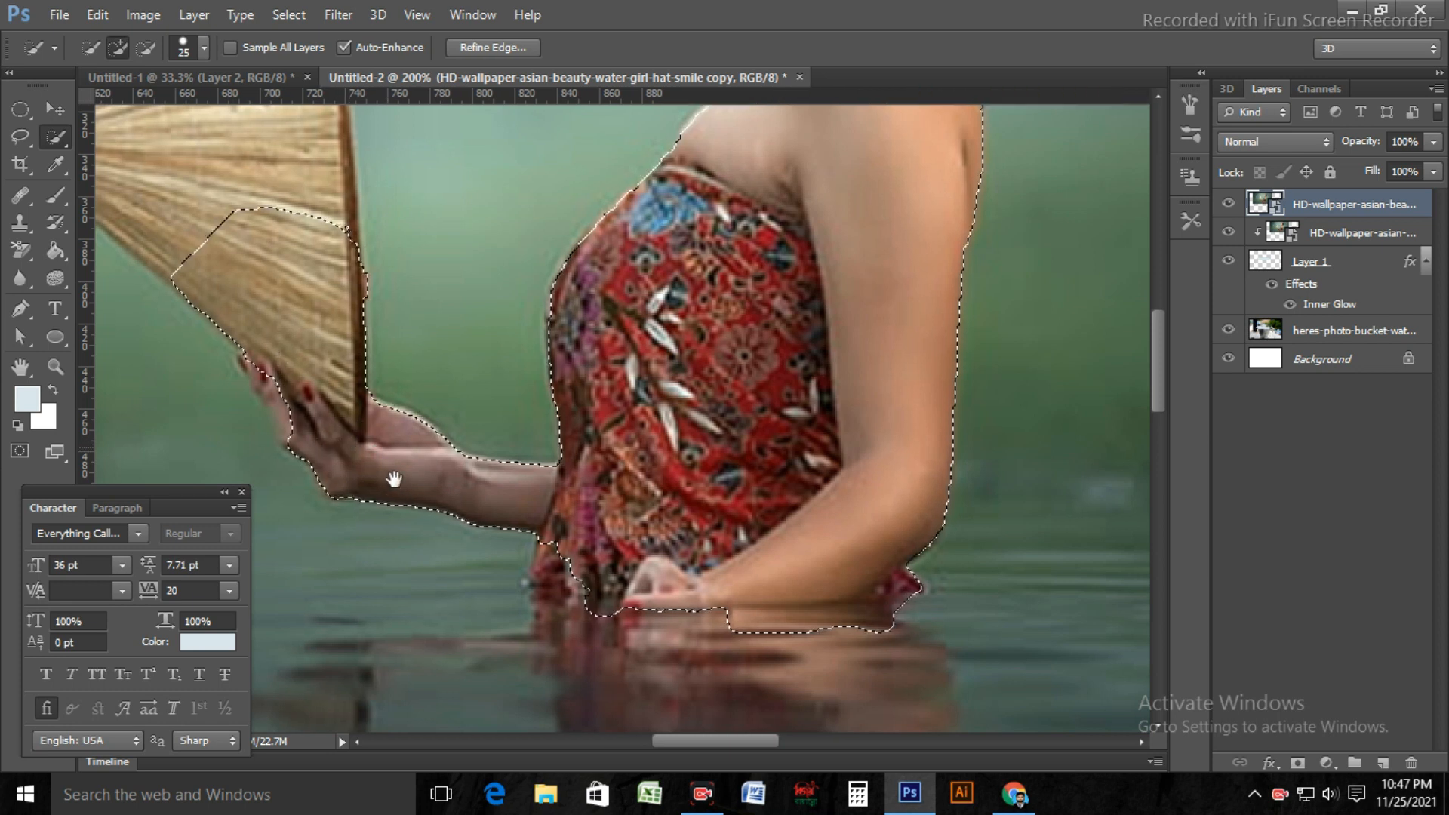
left_click_drag(392, 479, 717, 678)
left_click_drag(540, 484, 466, 397)
scroll(466, 392, "down", 1)
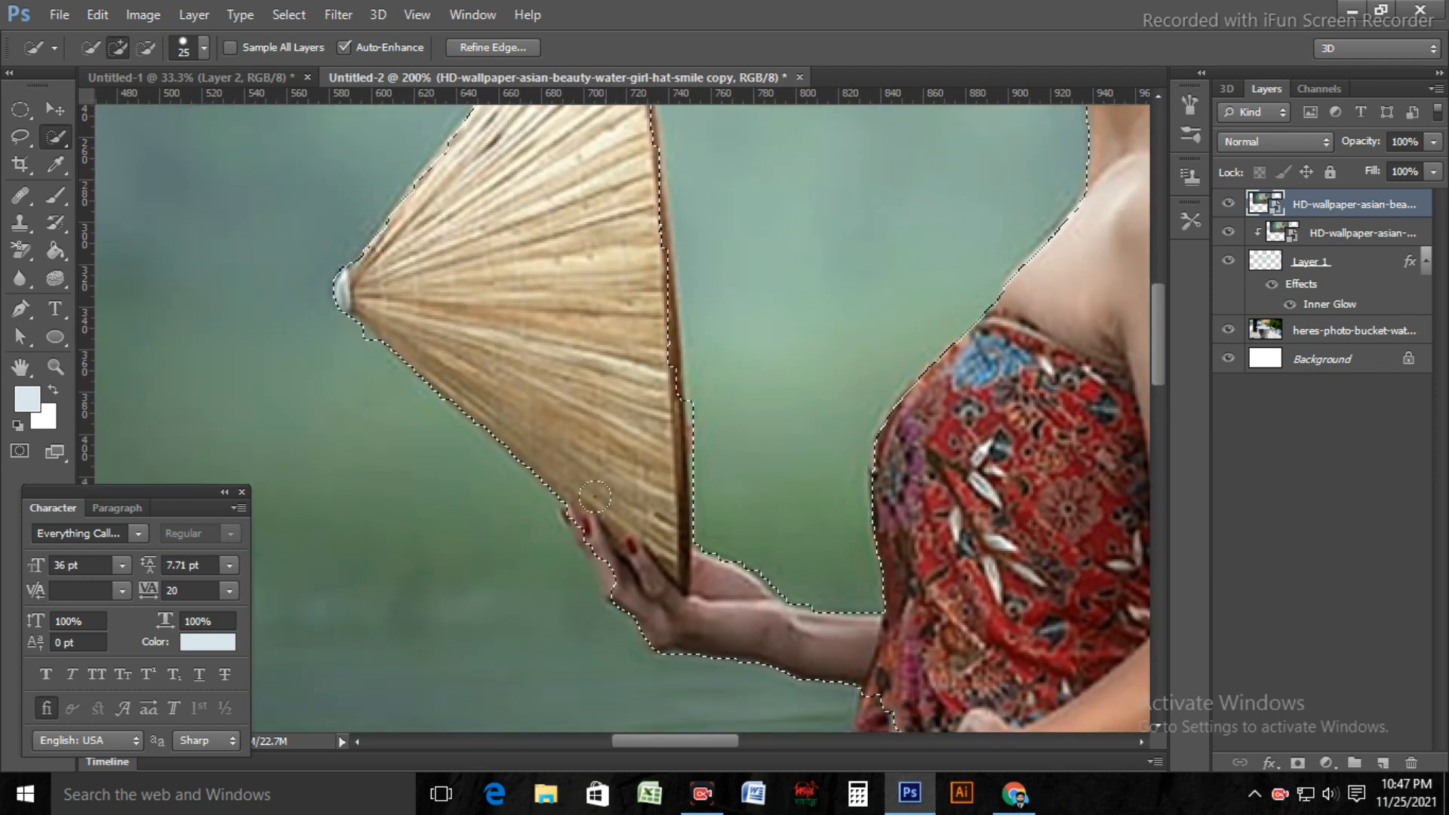
left_click_drag(604, 564, 579, 527)
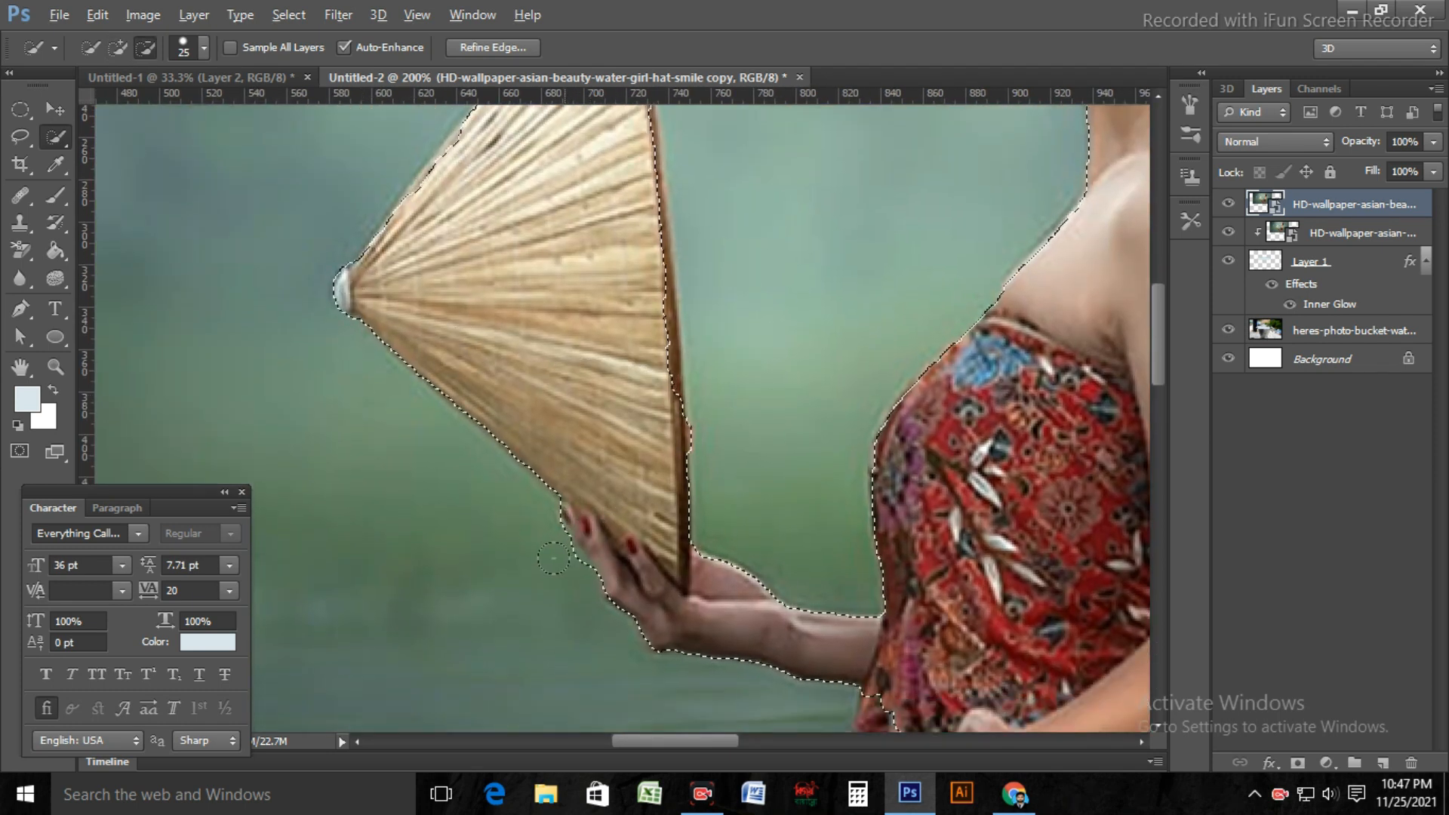
scroll(833, 577, "down", 1)
scroll(833, 578, "down", 2)
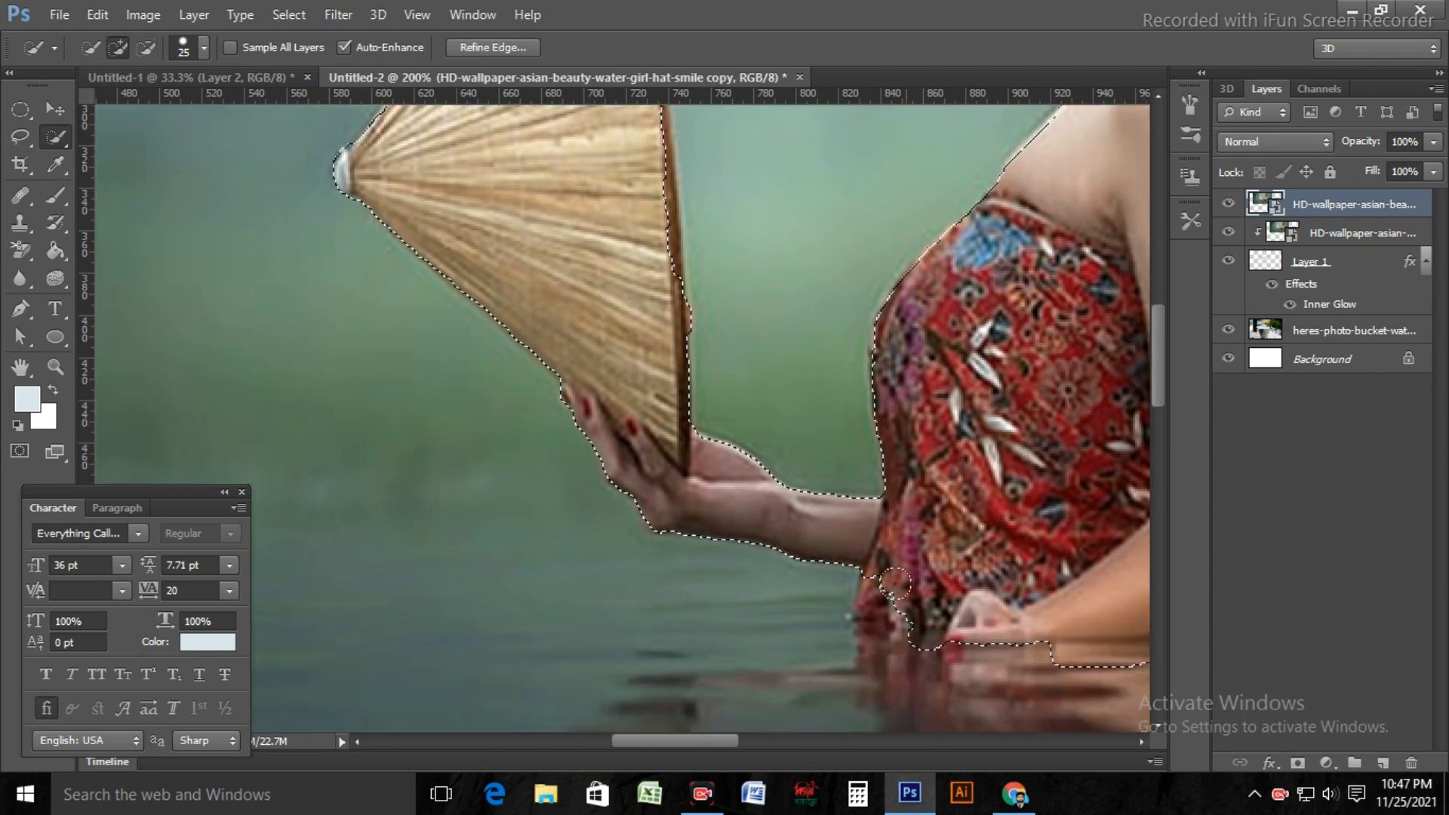
Step: Correct the selection edge around the woman's hair bun and include the hair clip on top
scroll(995, 449, "up", 2)
scroll(995, 450, "right", 6)
scroll(995, 451, "up", 8)
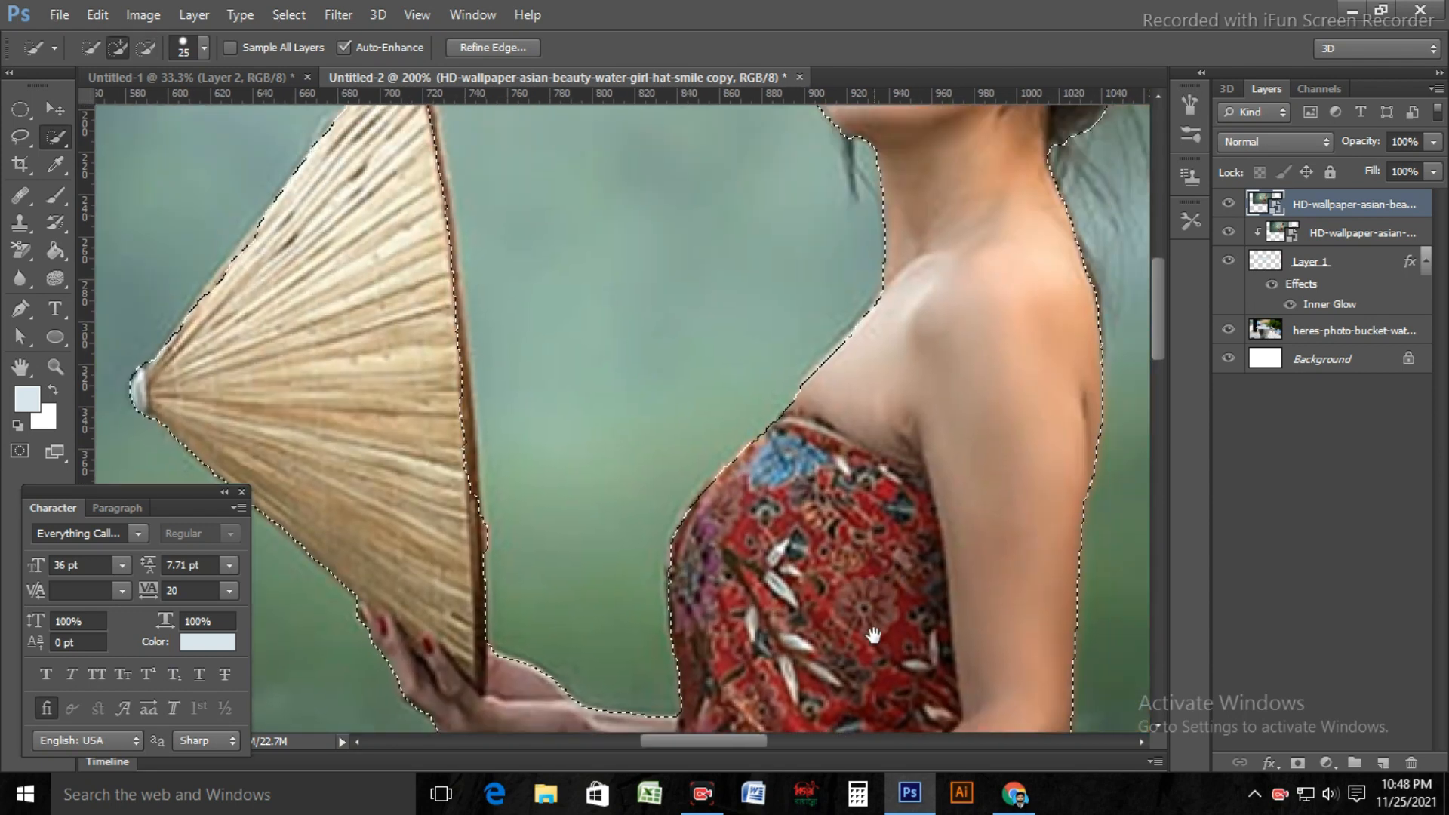
key("alt")
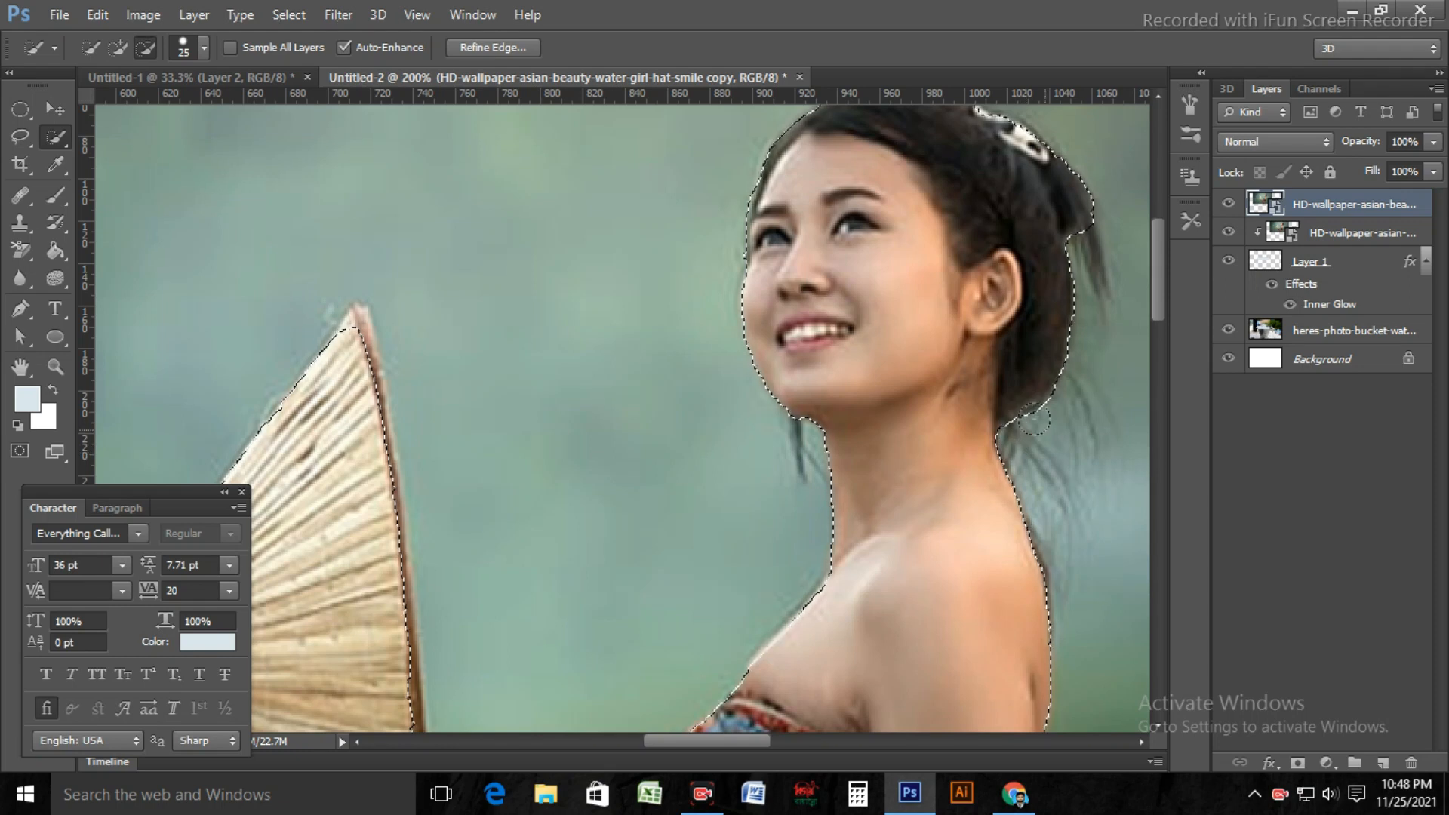
scroll(1042, 285, "up", 2)
left_click(977, 212)
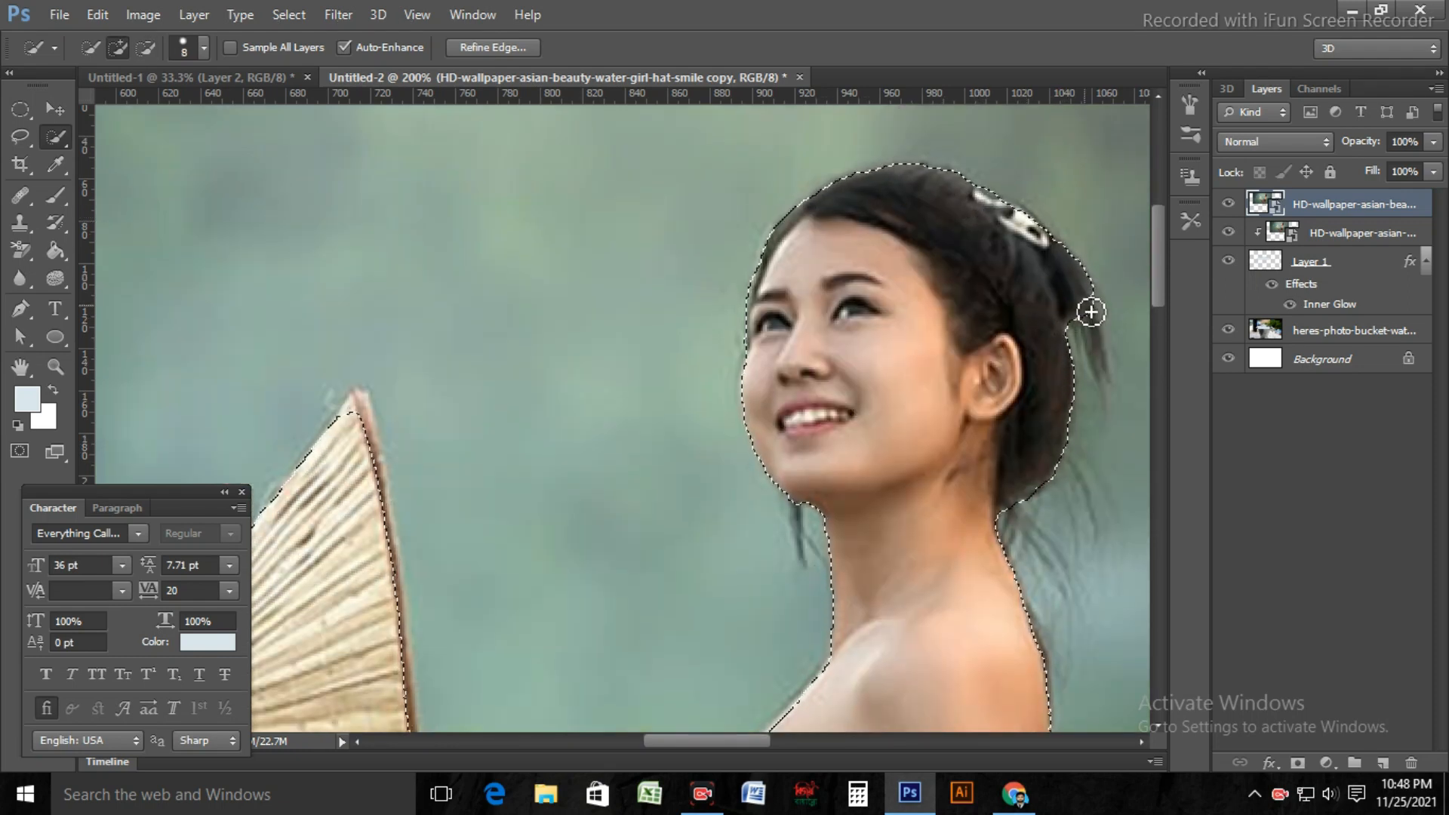
Step: Add the loose hair strand hanging behind the woman's head to the selection with a 3 px brush
key("ctrl+plus")
mouse_move(1042, 390)
left_mouse_down()
mouse_move(383, 477)
mouse_move(359, 465)
left_mouse_up()
key("bracketleft")
key("bracketleft")
key("bracketleft")
key("bracketleft")
key("bracketleft")
left_click_drag(866, 435, 841, 301)
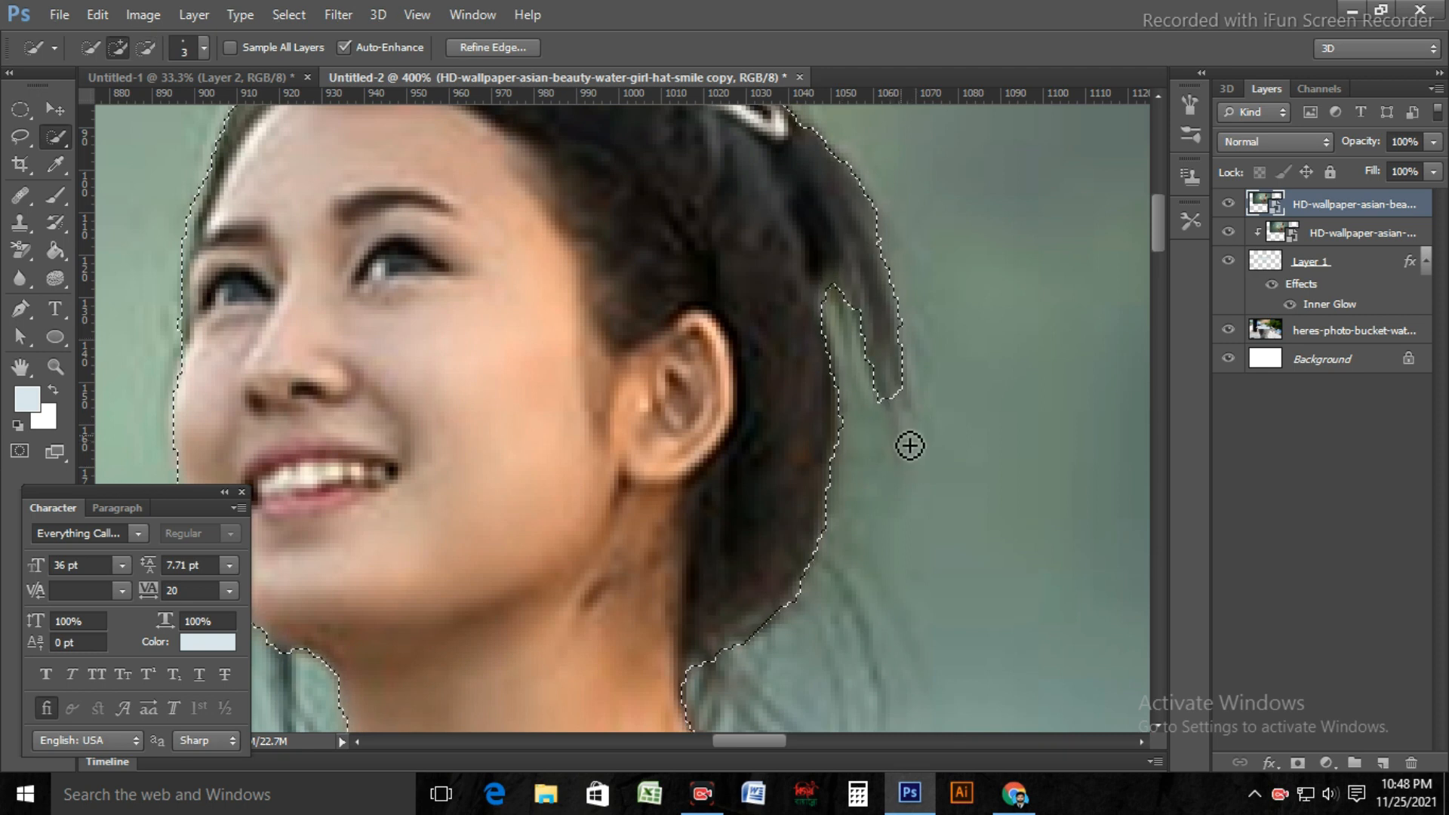
scroll(909, 443, "up", 3)
scroll(632, 356, "up", 2)
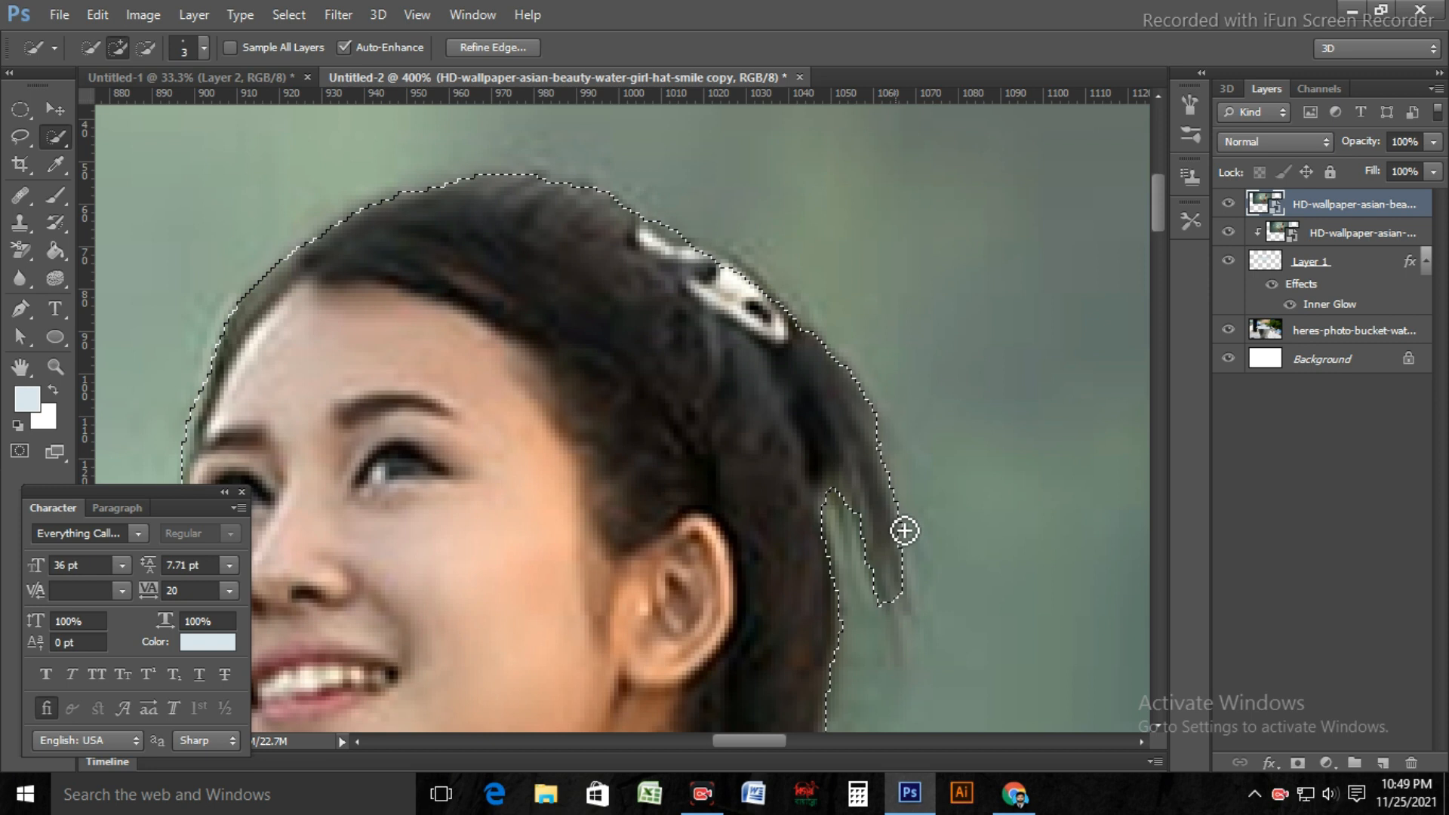
Step: Start Refine Edge on the selection of the woman and set Smooth to 17
right_click(608, 243)
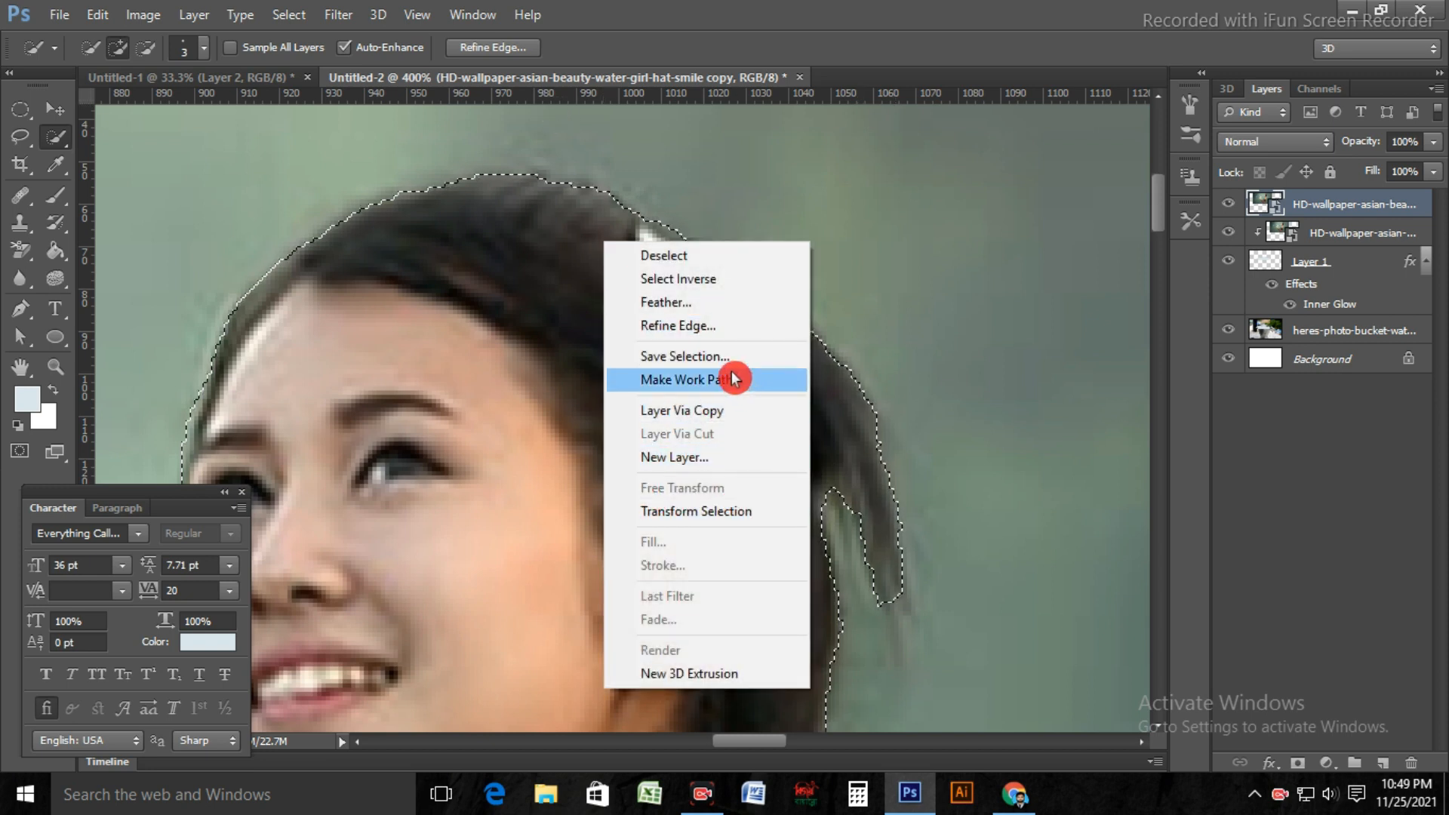
left_click(704, 329)
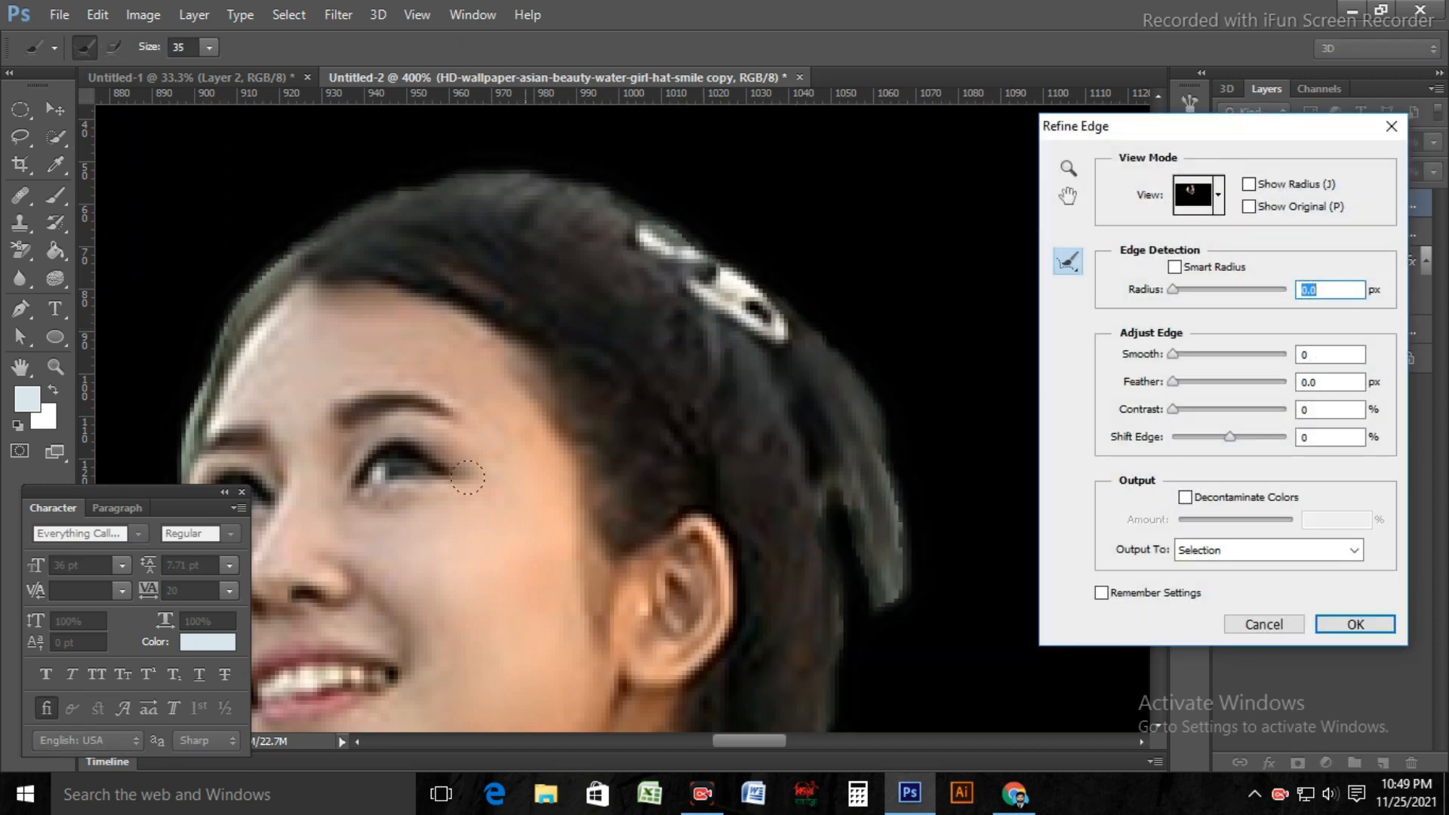
key("ctrl+minus")
key("ctrl+minus")
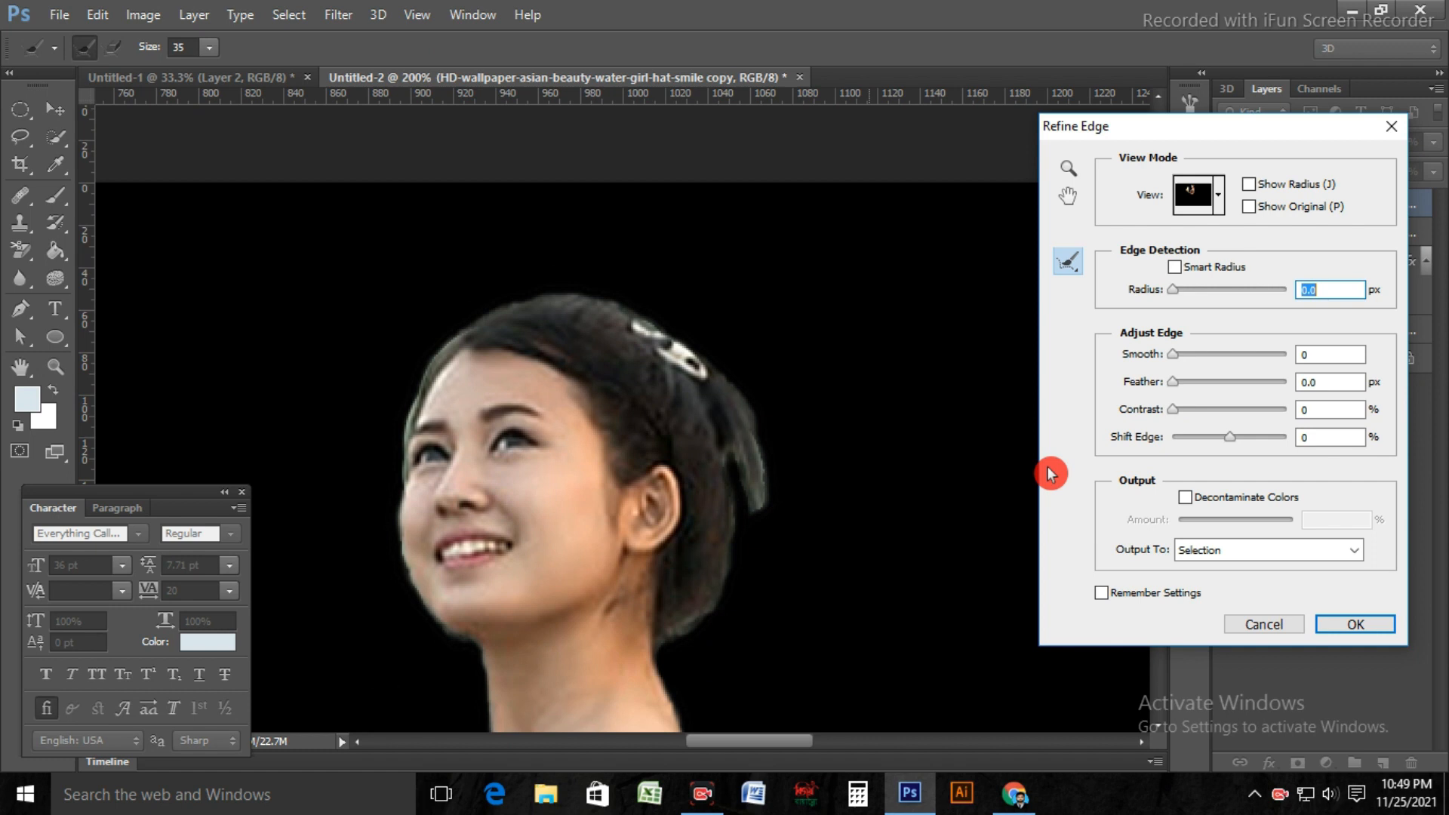
left_click_drag(1180, 361, 1195, 370)
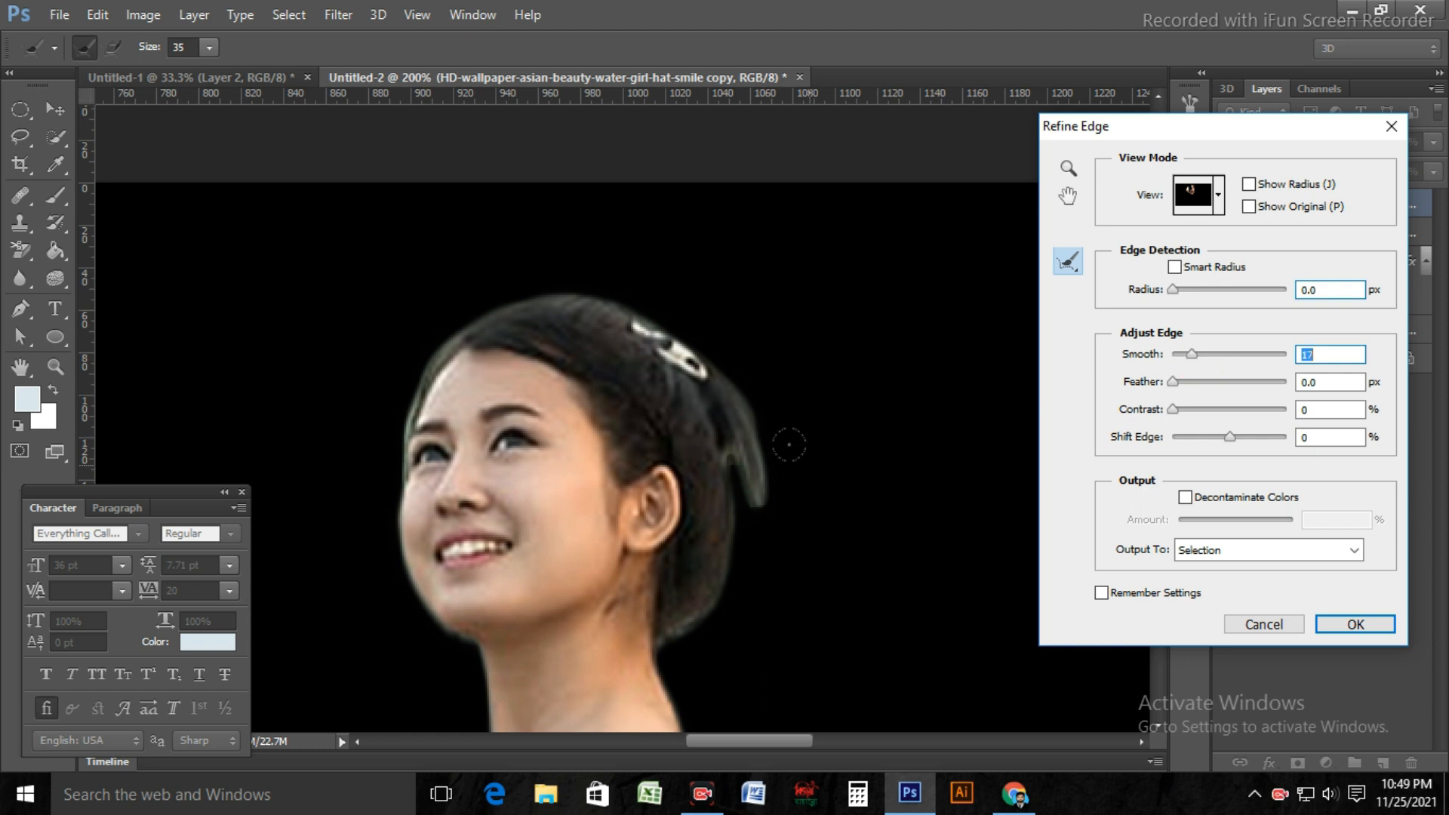
Step: Brush over the hair edges at the back of the head, nape and forehead with the Refine Radius tool at size 35
mouse_move(743, 385)
left_mouse_down()
mouse_move(777, 483)
mouse_move(751, 512)
left_mouse_up()
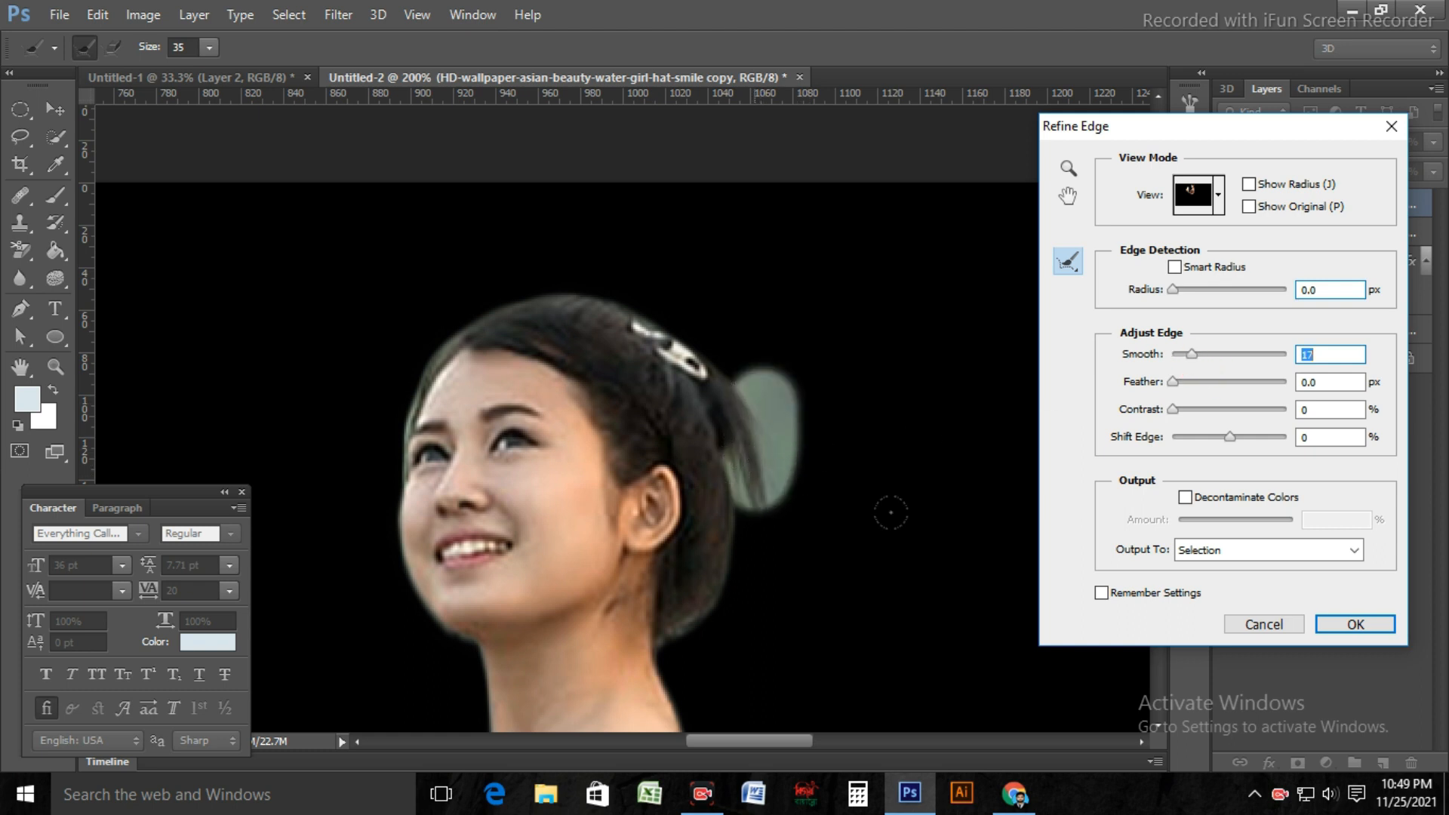
mouse_move(667, 645)
left_mouse_down()
mouse_move(725, 585)
mouse_move(706, 555)
left_mouse_up()
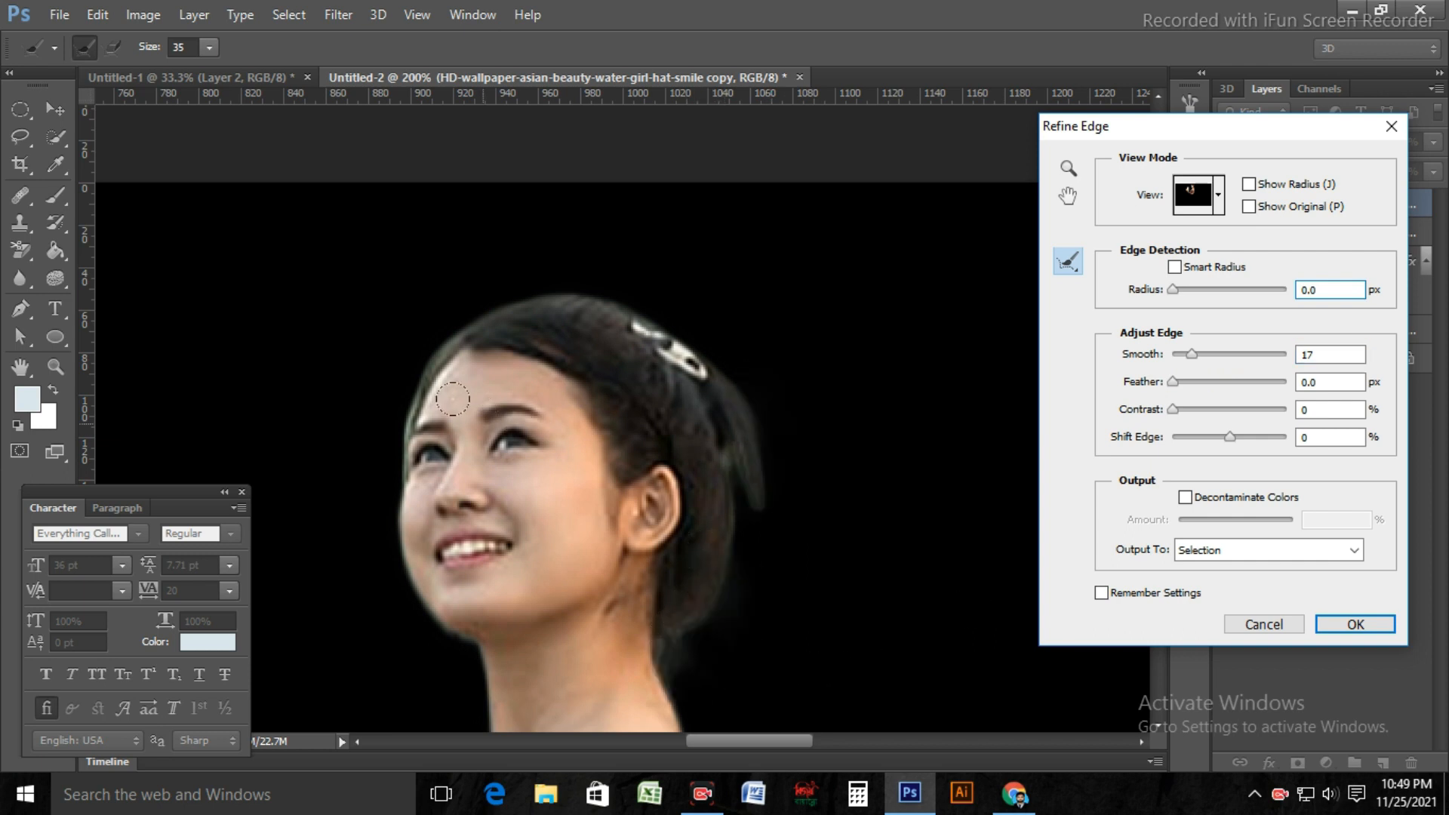
left_click_drag(374, 453, 376, 453)
mouse_move(352, 452)
left_mouse_down()
mouse_move(364, 465)
mouse_move(372, 368)
mouse_move(477, 301)
left_mouse_up()
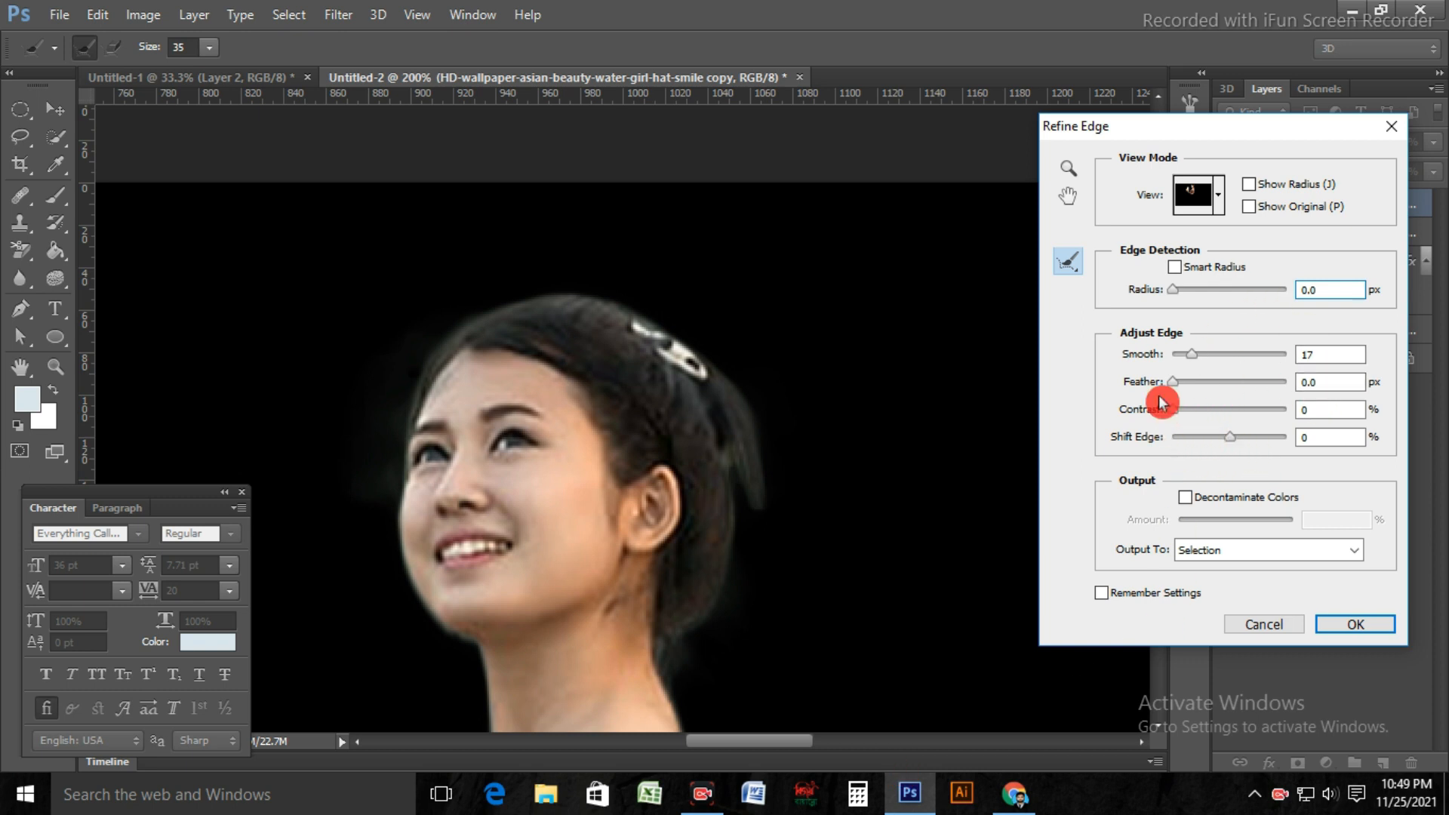
Step: Set the refined selection to output to a new layer
left_click(1357, 558)
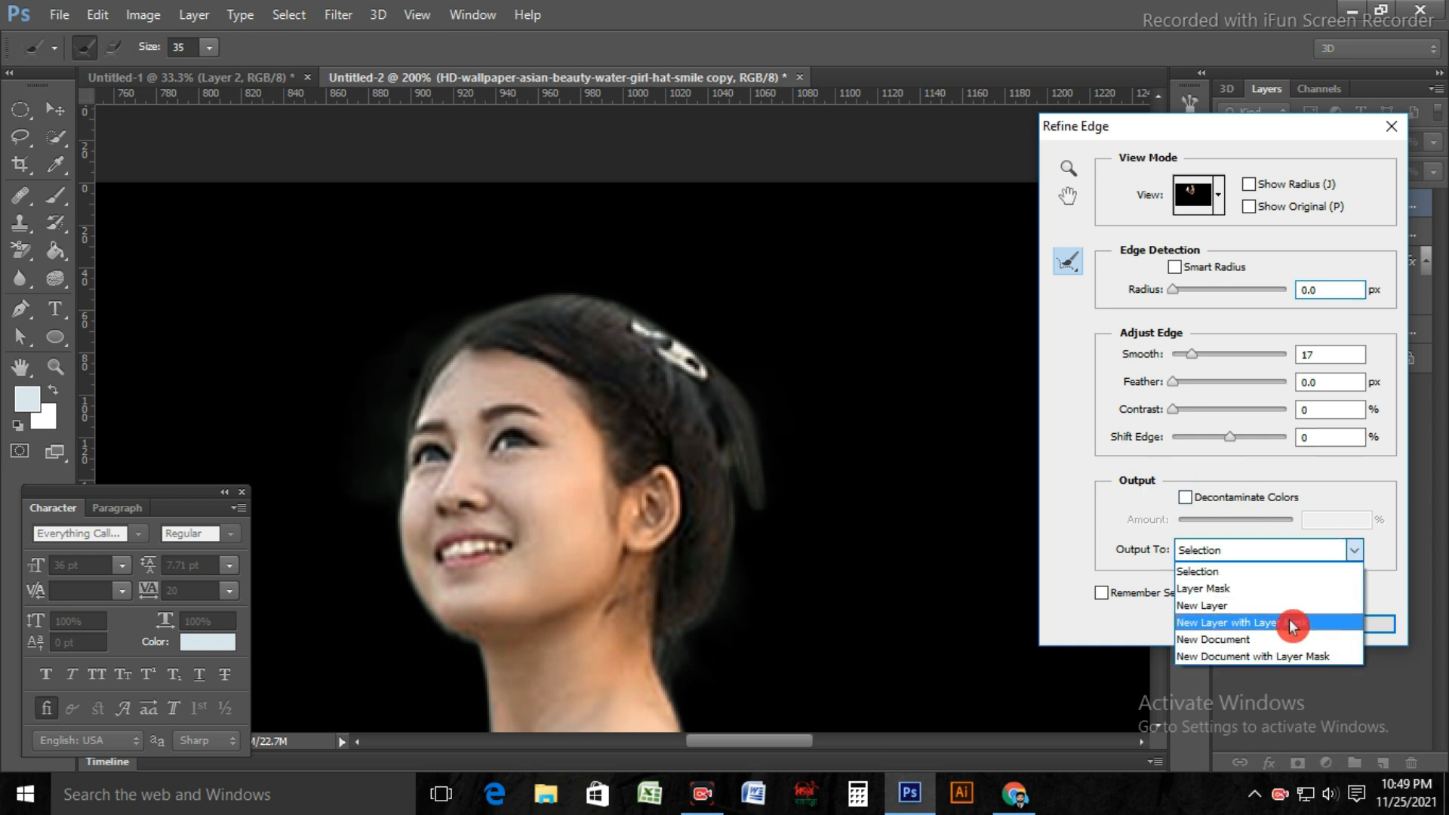
left_click(1259, 609)
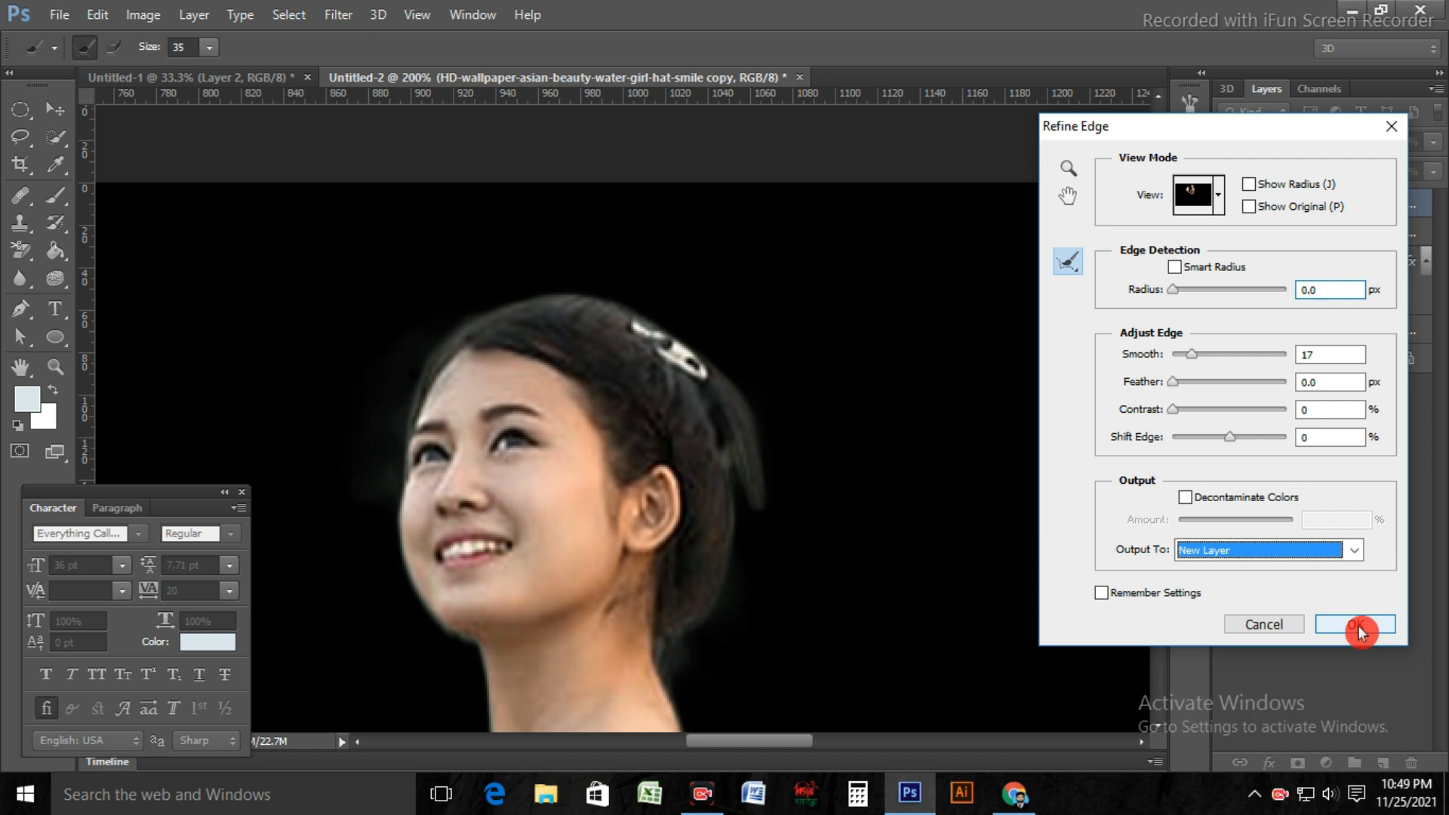
left_click(1359, 631)
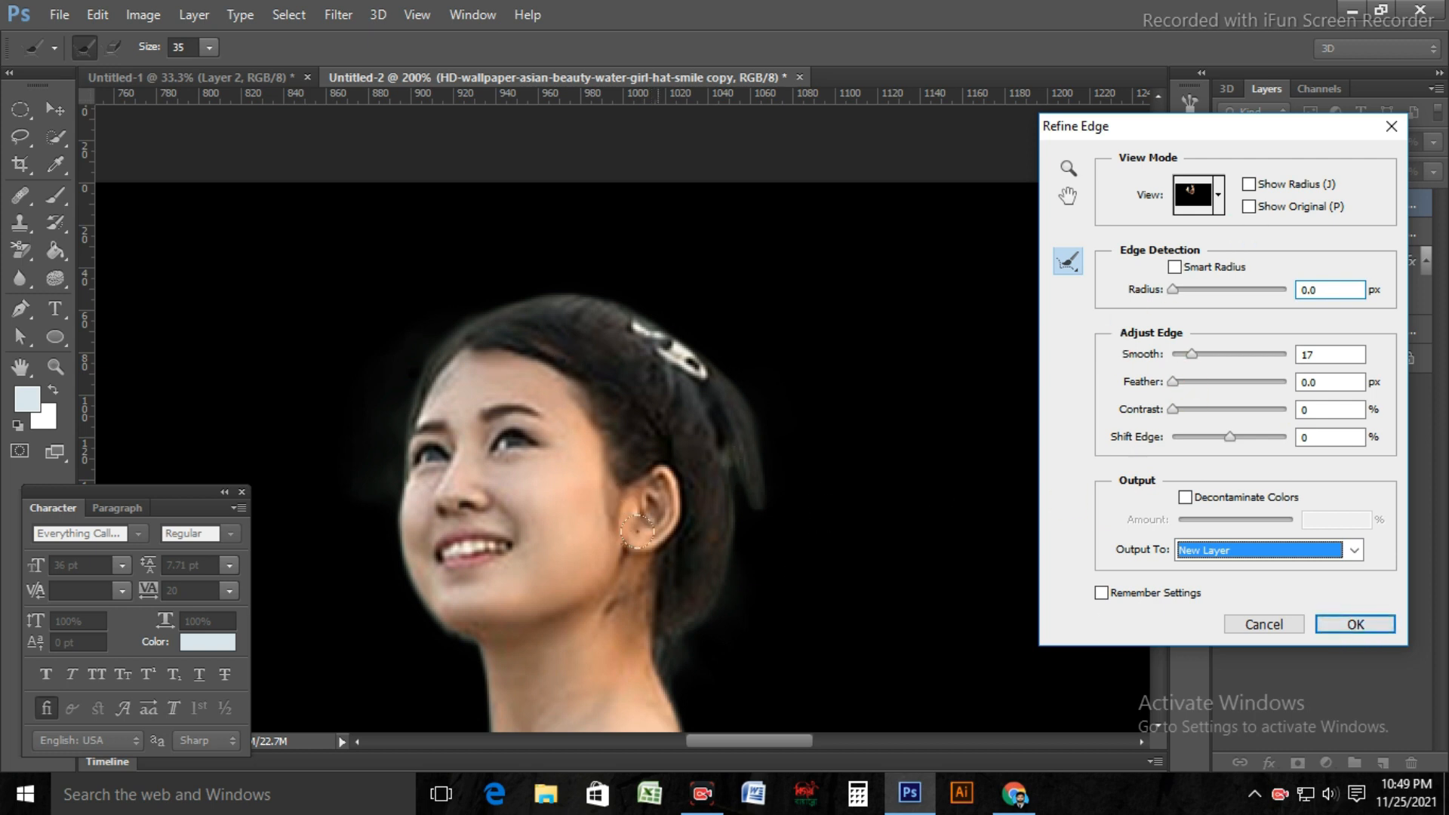
Step: Adjust the edge contrast to 5% and apply the Refine Edge settings to cut out the woman
left_click_drag(656, 557, 658, 340)
left_click_drag(571, 620, 897, 437)
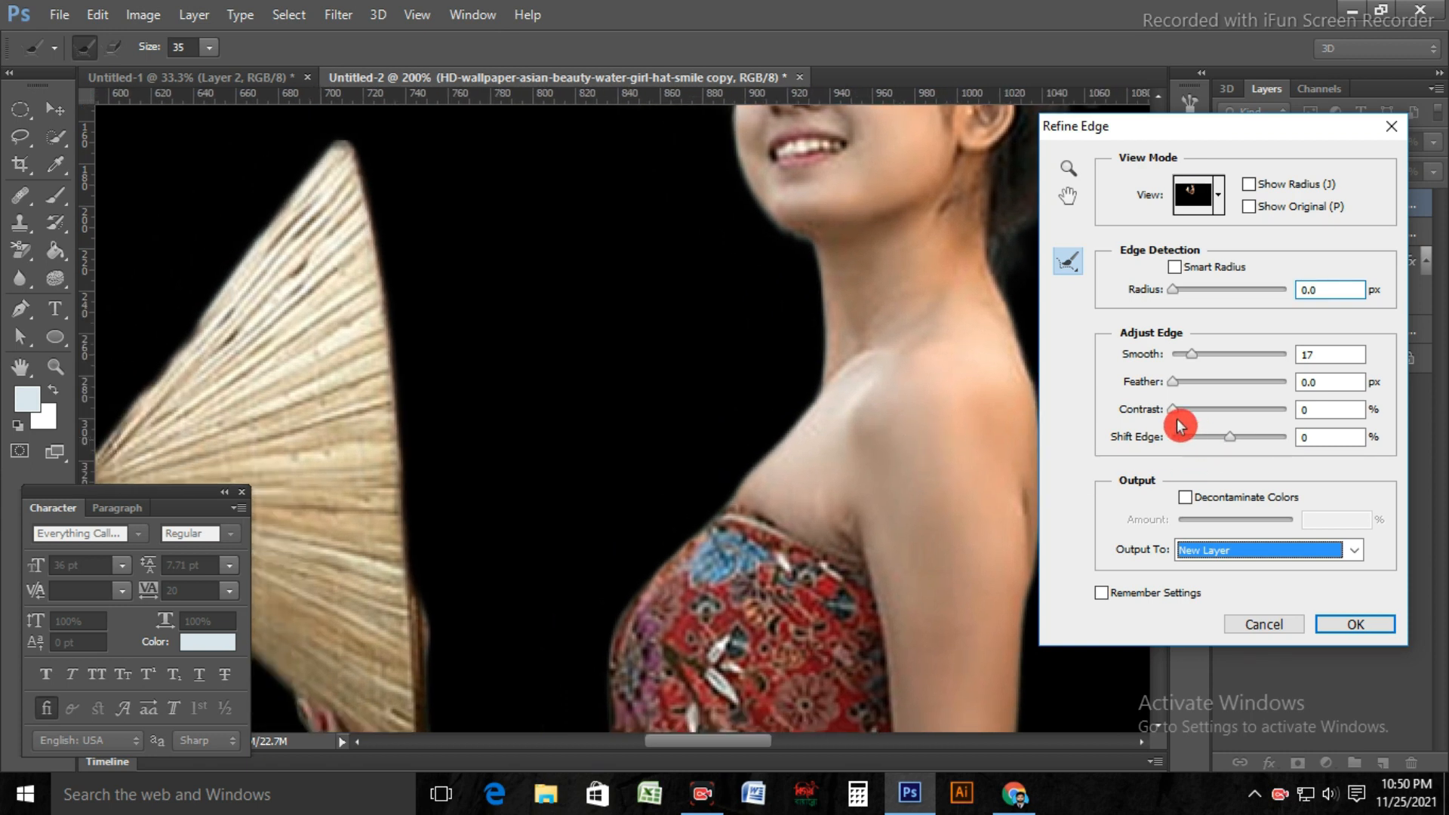
left_click_drag(1181, 420, 1187, 425)
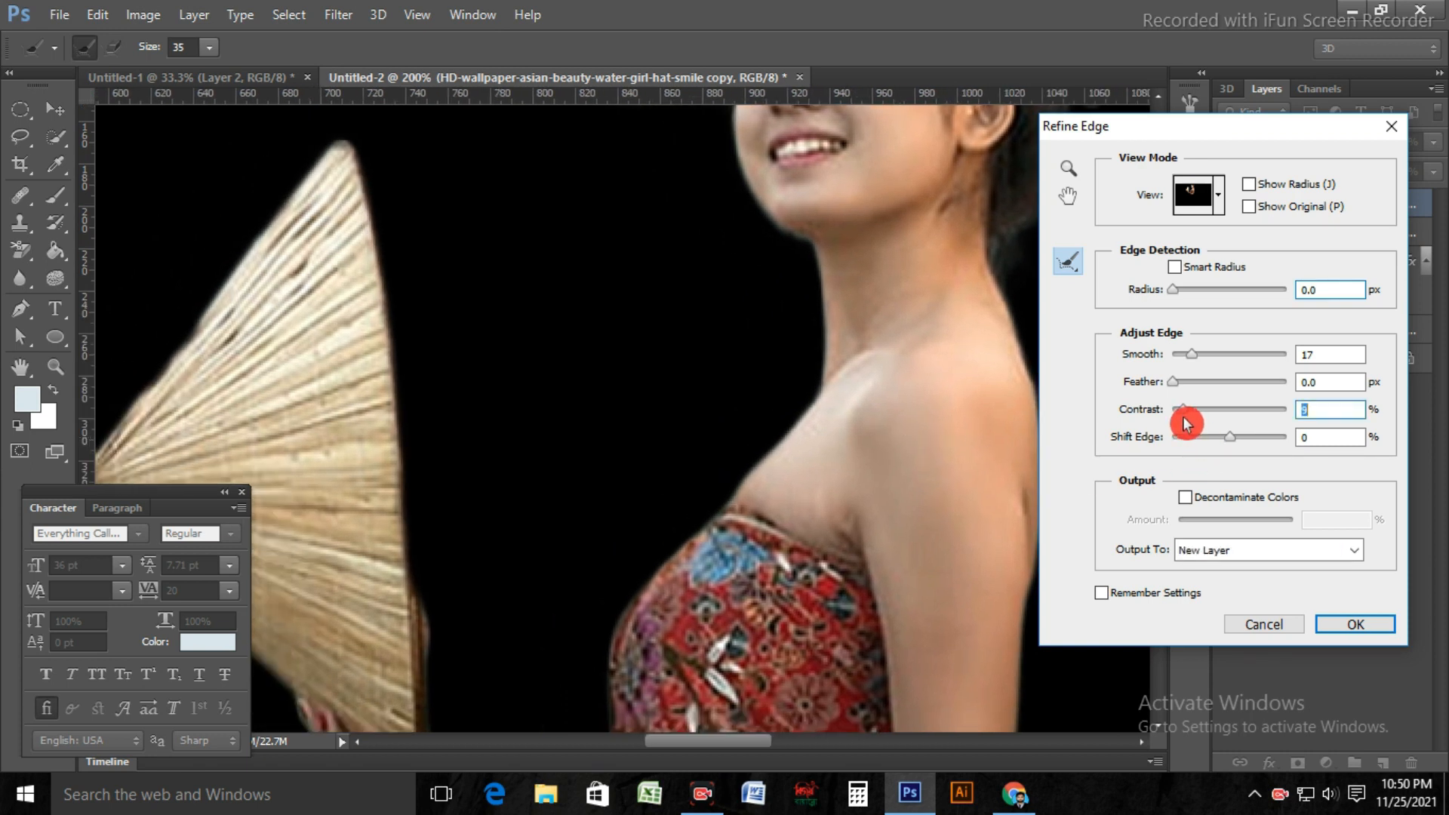
left_click_drag(1190, 420, 1245, 425)
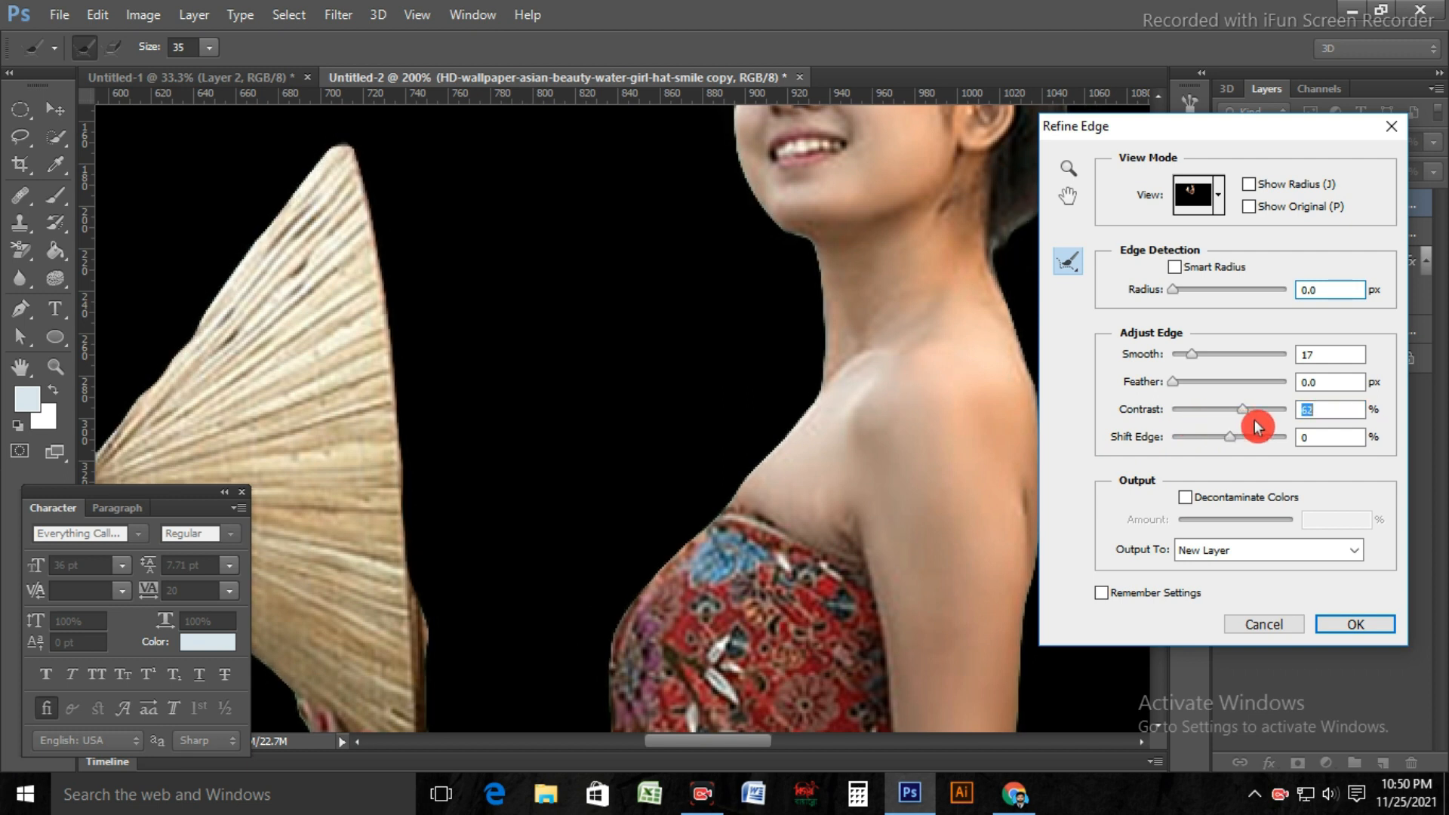
left_click_drag(1242, 420, 1185, 434)
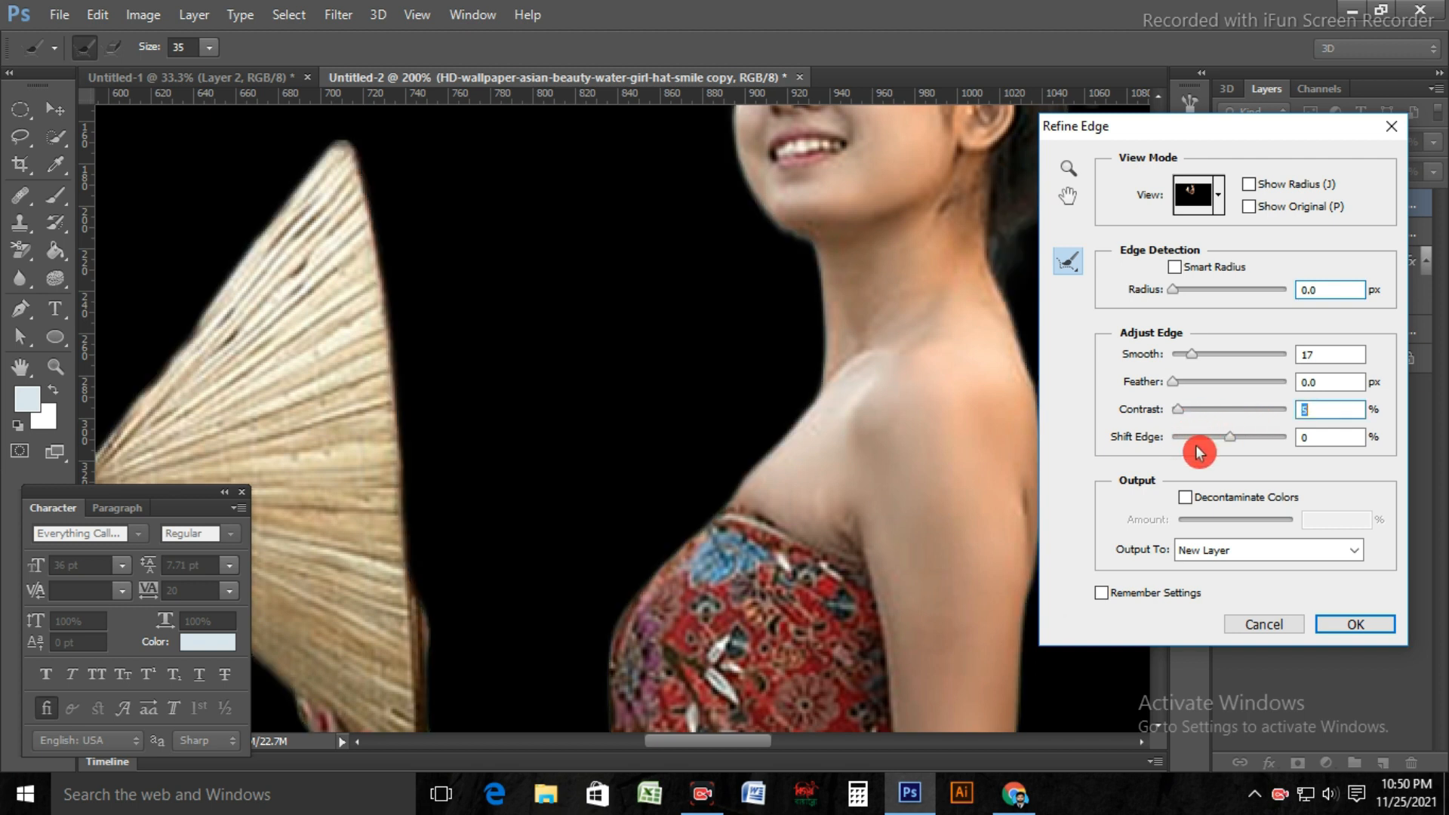
left_click(1357, 628)
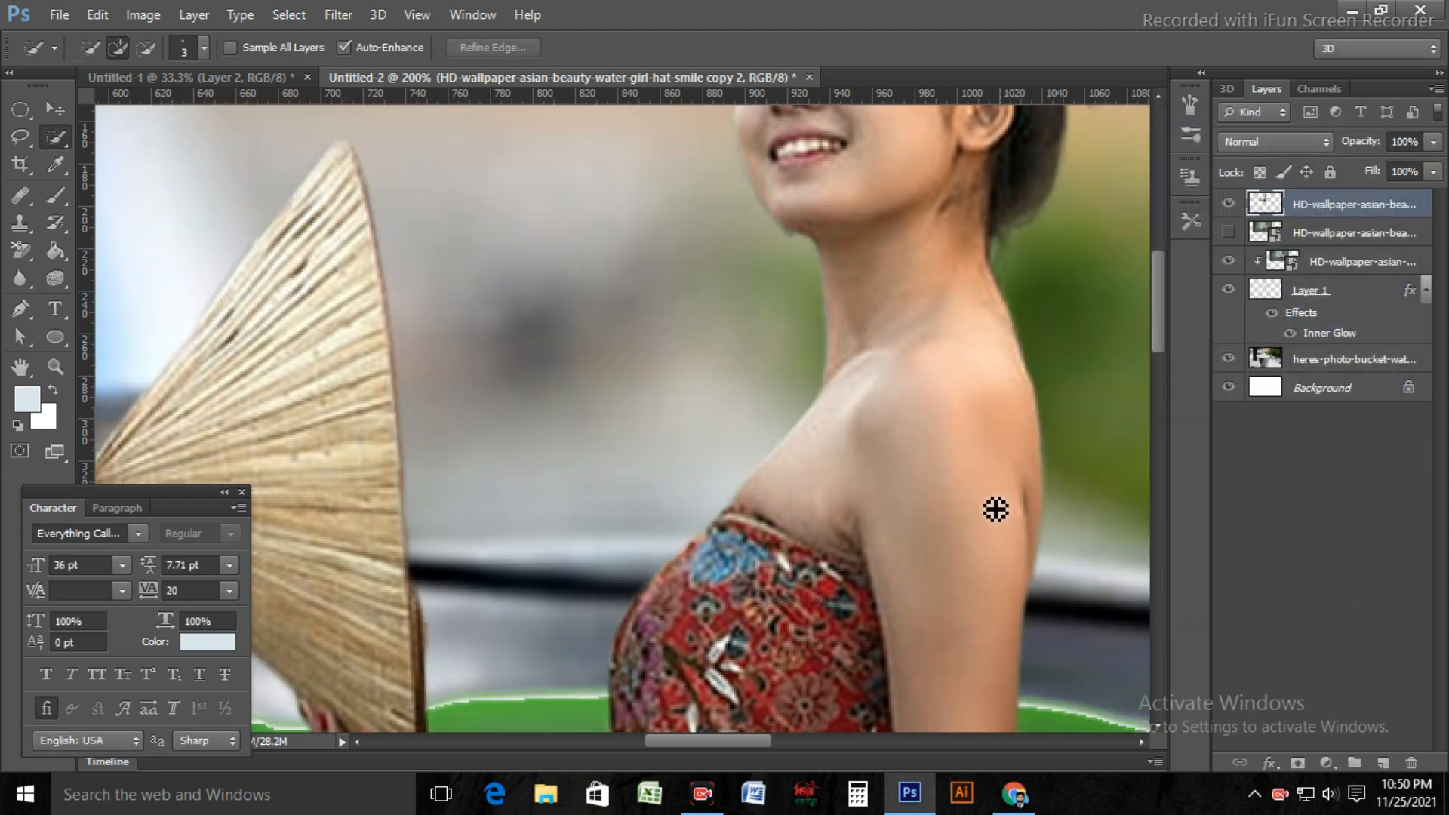
Step: Toggle the visibility of Layer 1's Inner Glow effect to compare the water surface with and without it
key("ctrl+minus")
key("ctrl+minus")
key("ctrl+minus")
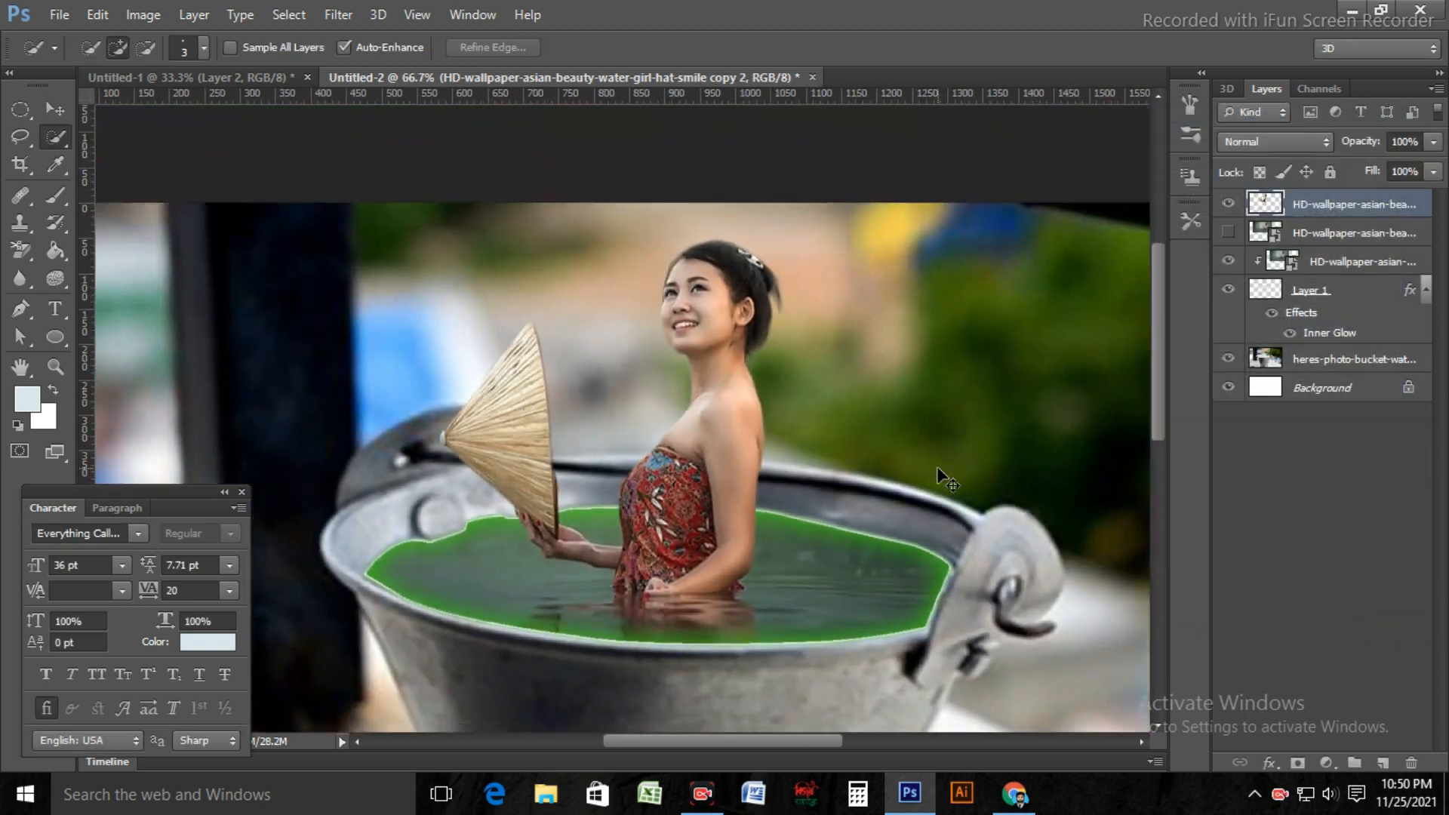
key("ctrl+minus")
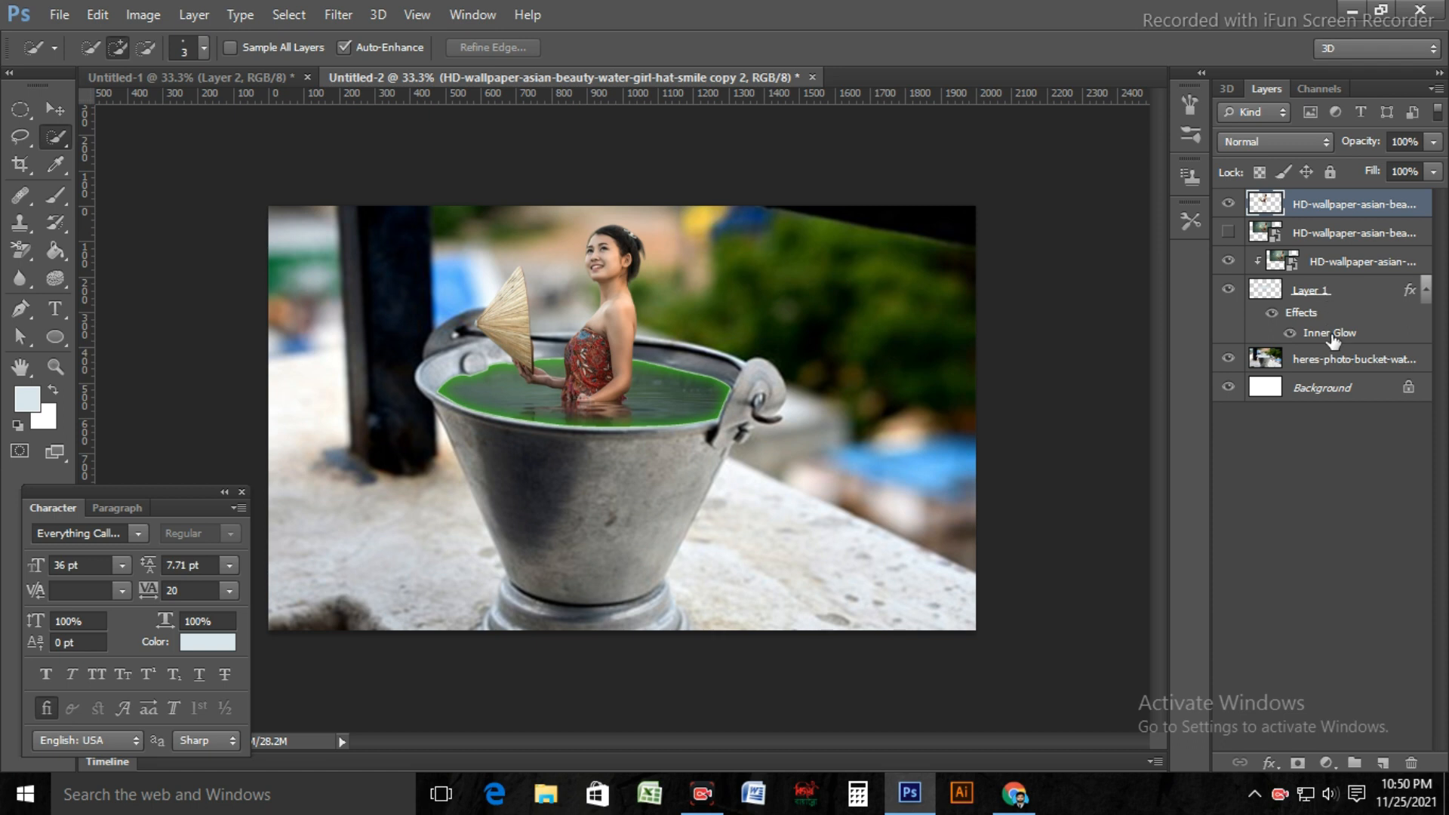
left_click(1273, 314)
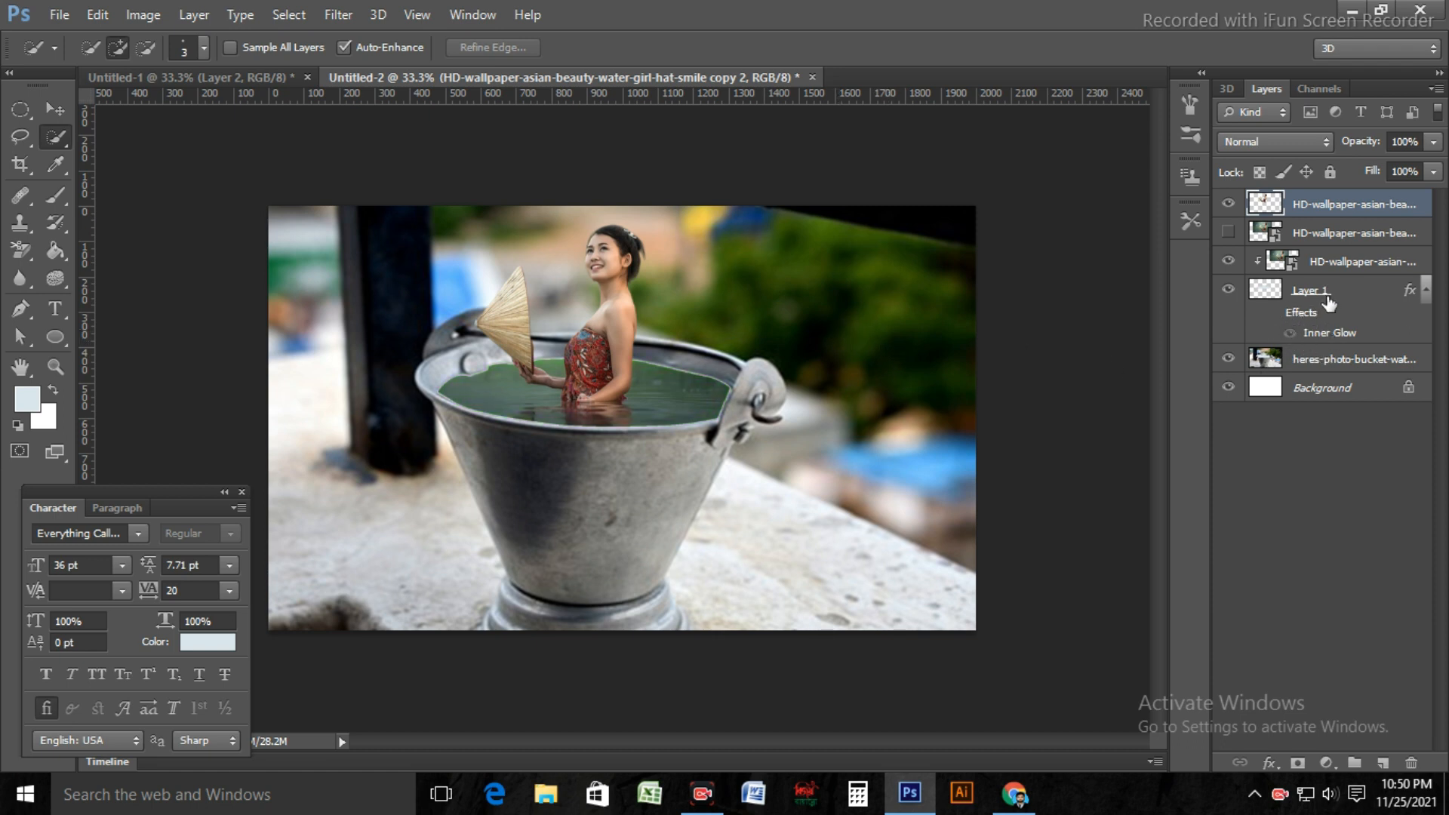
left_click(1289, 335)
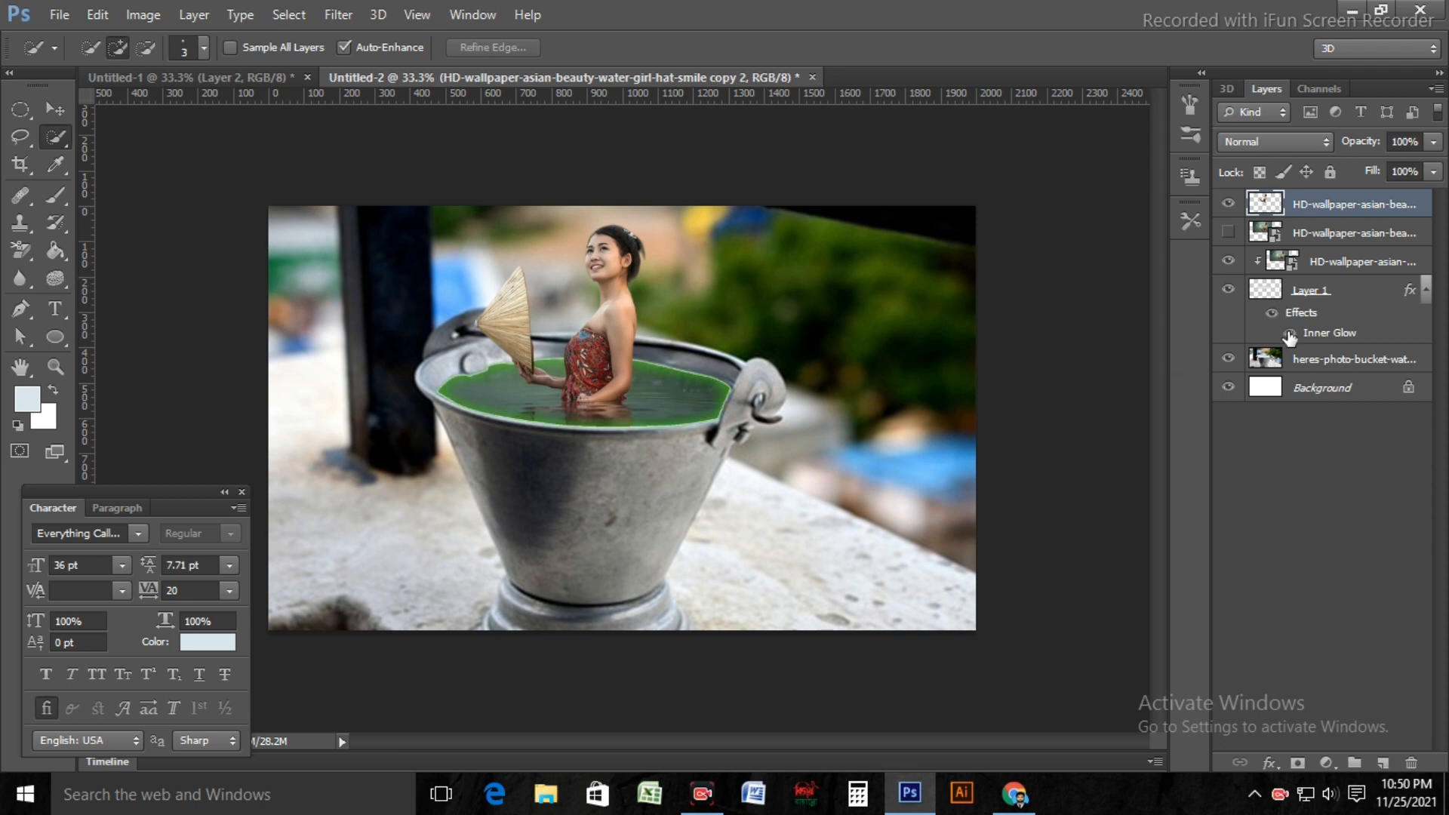
left_click(1290, 336)
left_click(1289, 335)
left_click(1290, 335)
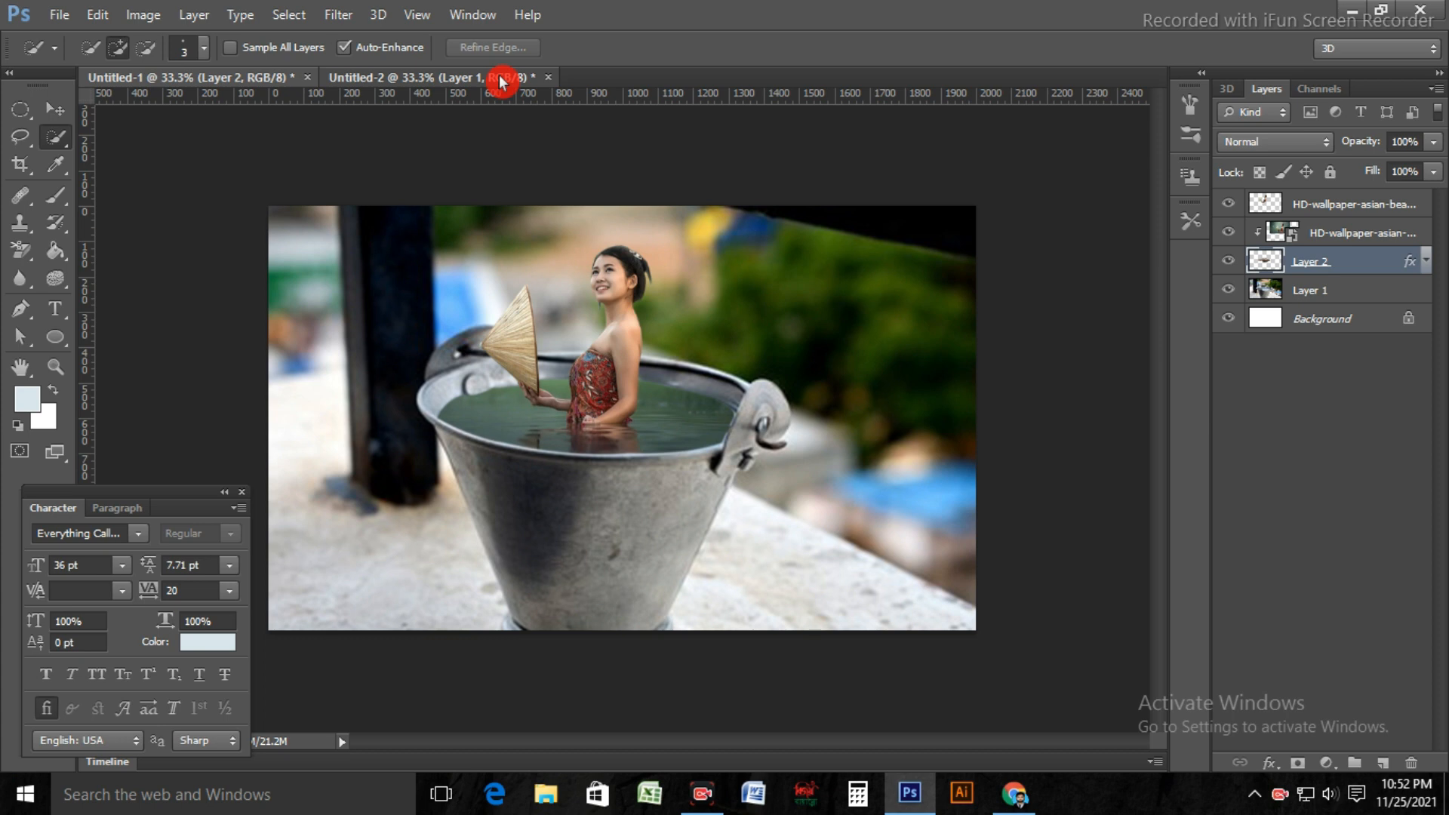